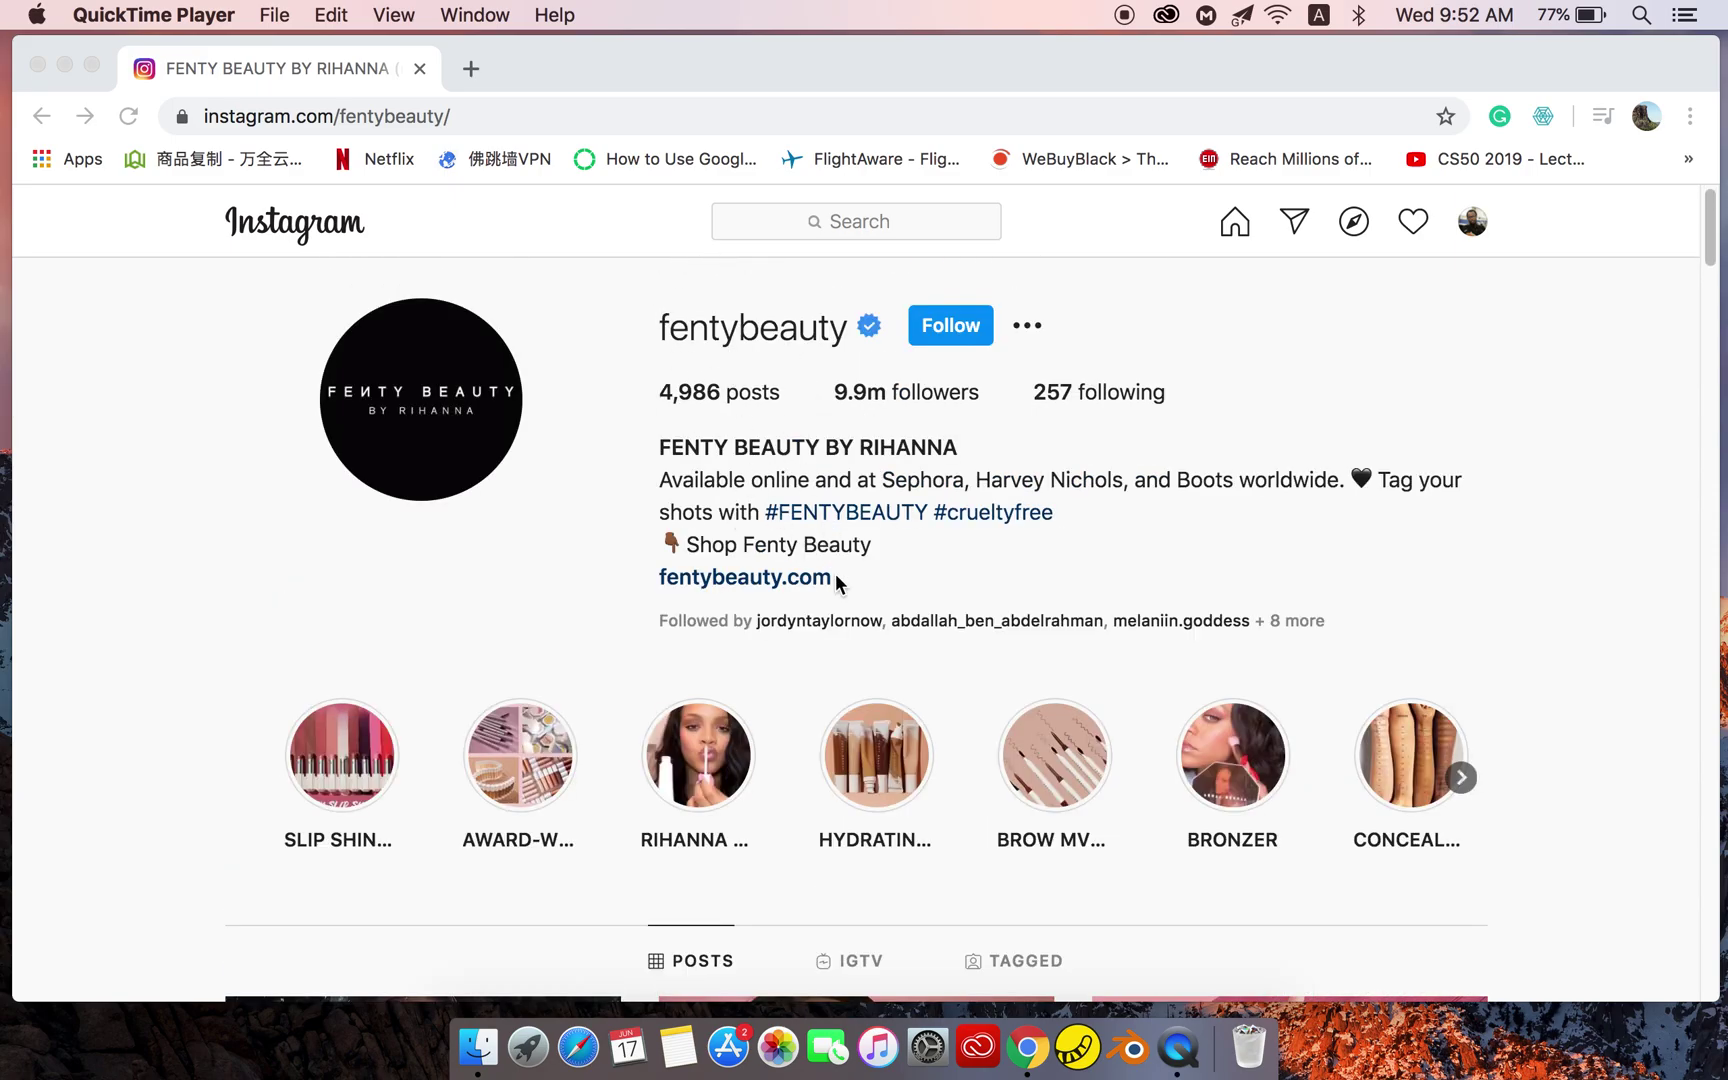
scroll(869, 582, "down", 15)
scroll(869, 582, "up", 5)
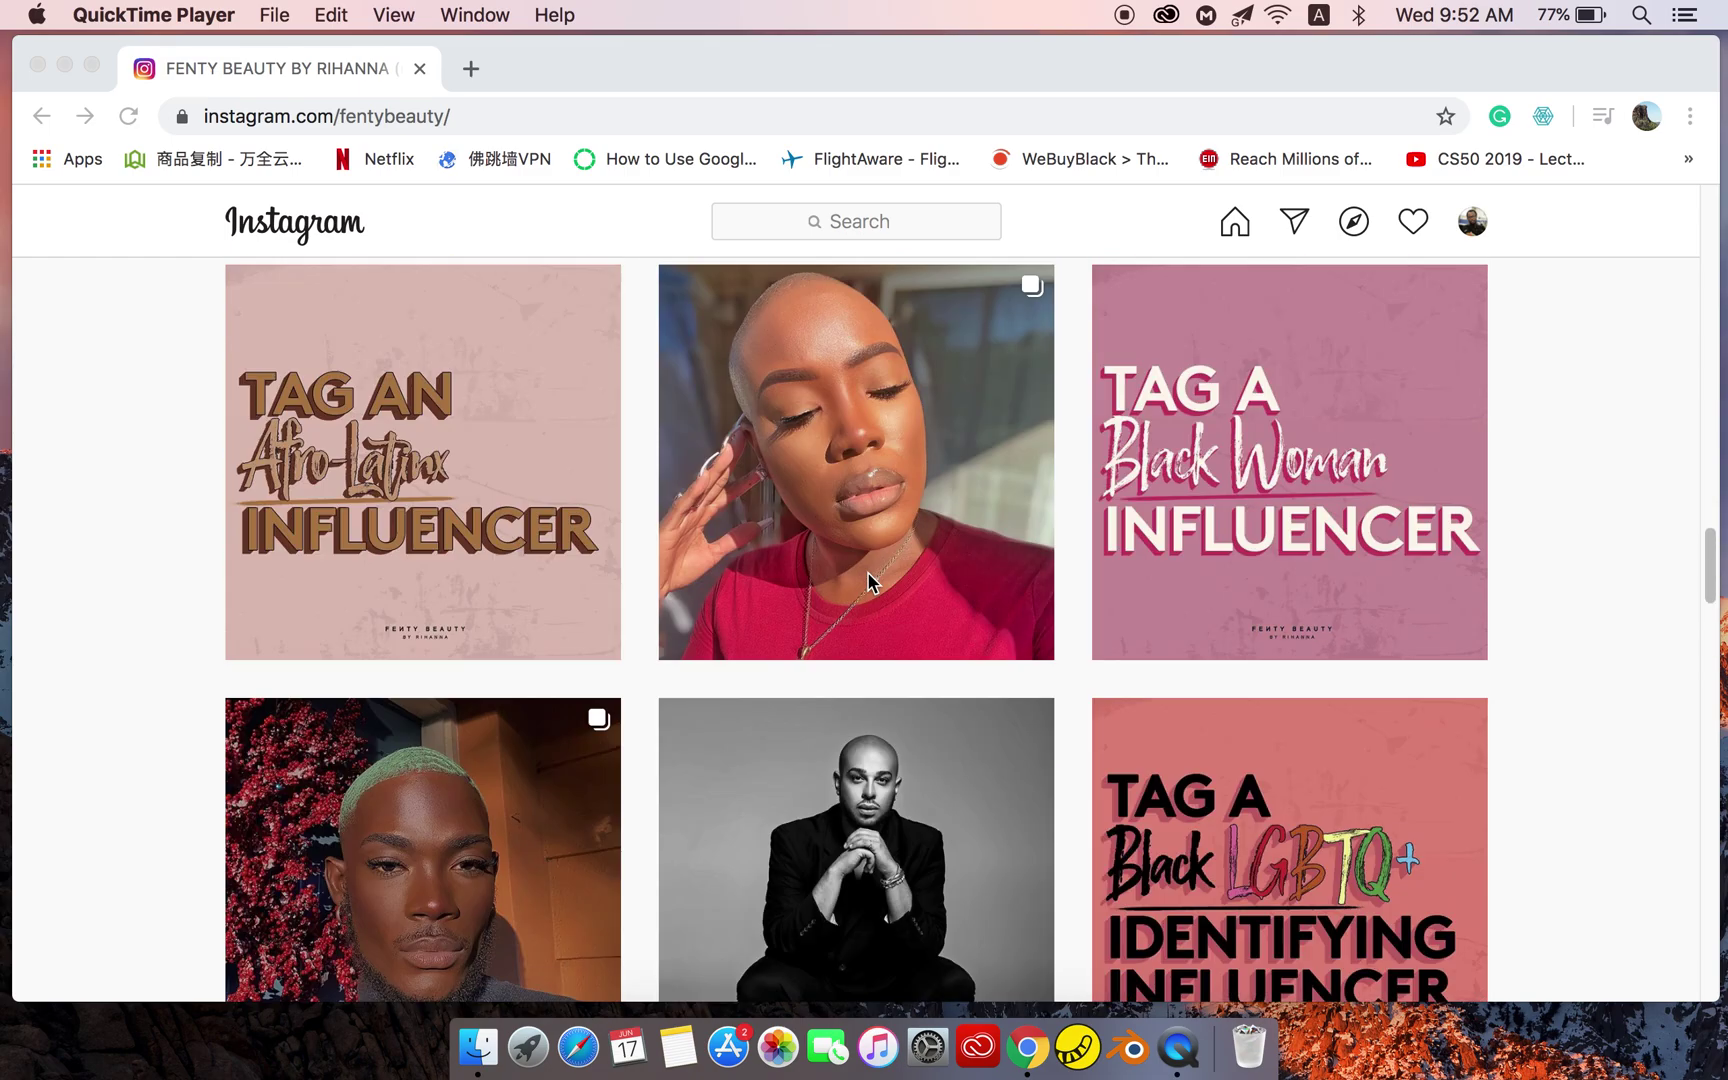
scroll(868, 580, "up", 10)
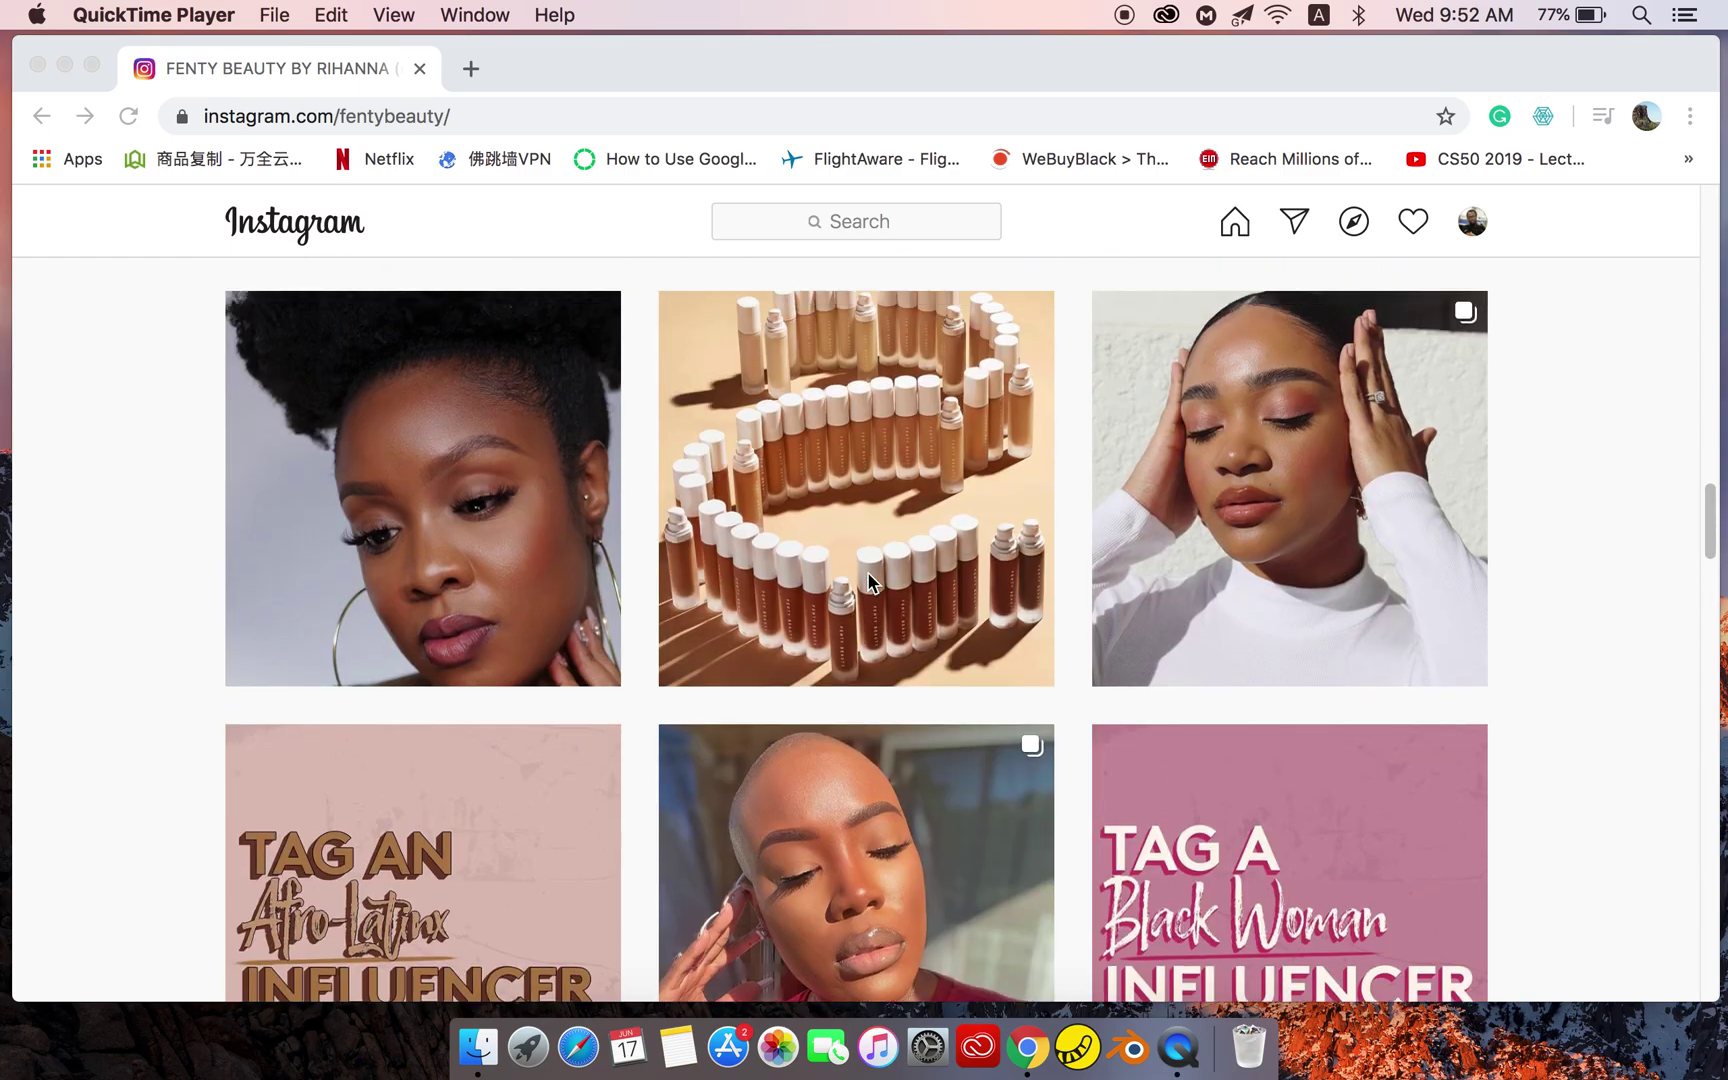
scroll(868, 580, "up", 10)
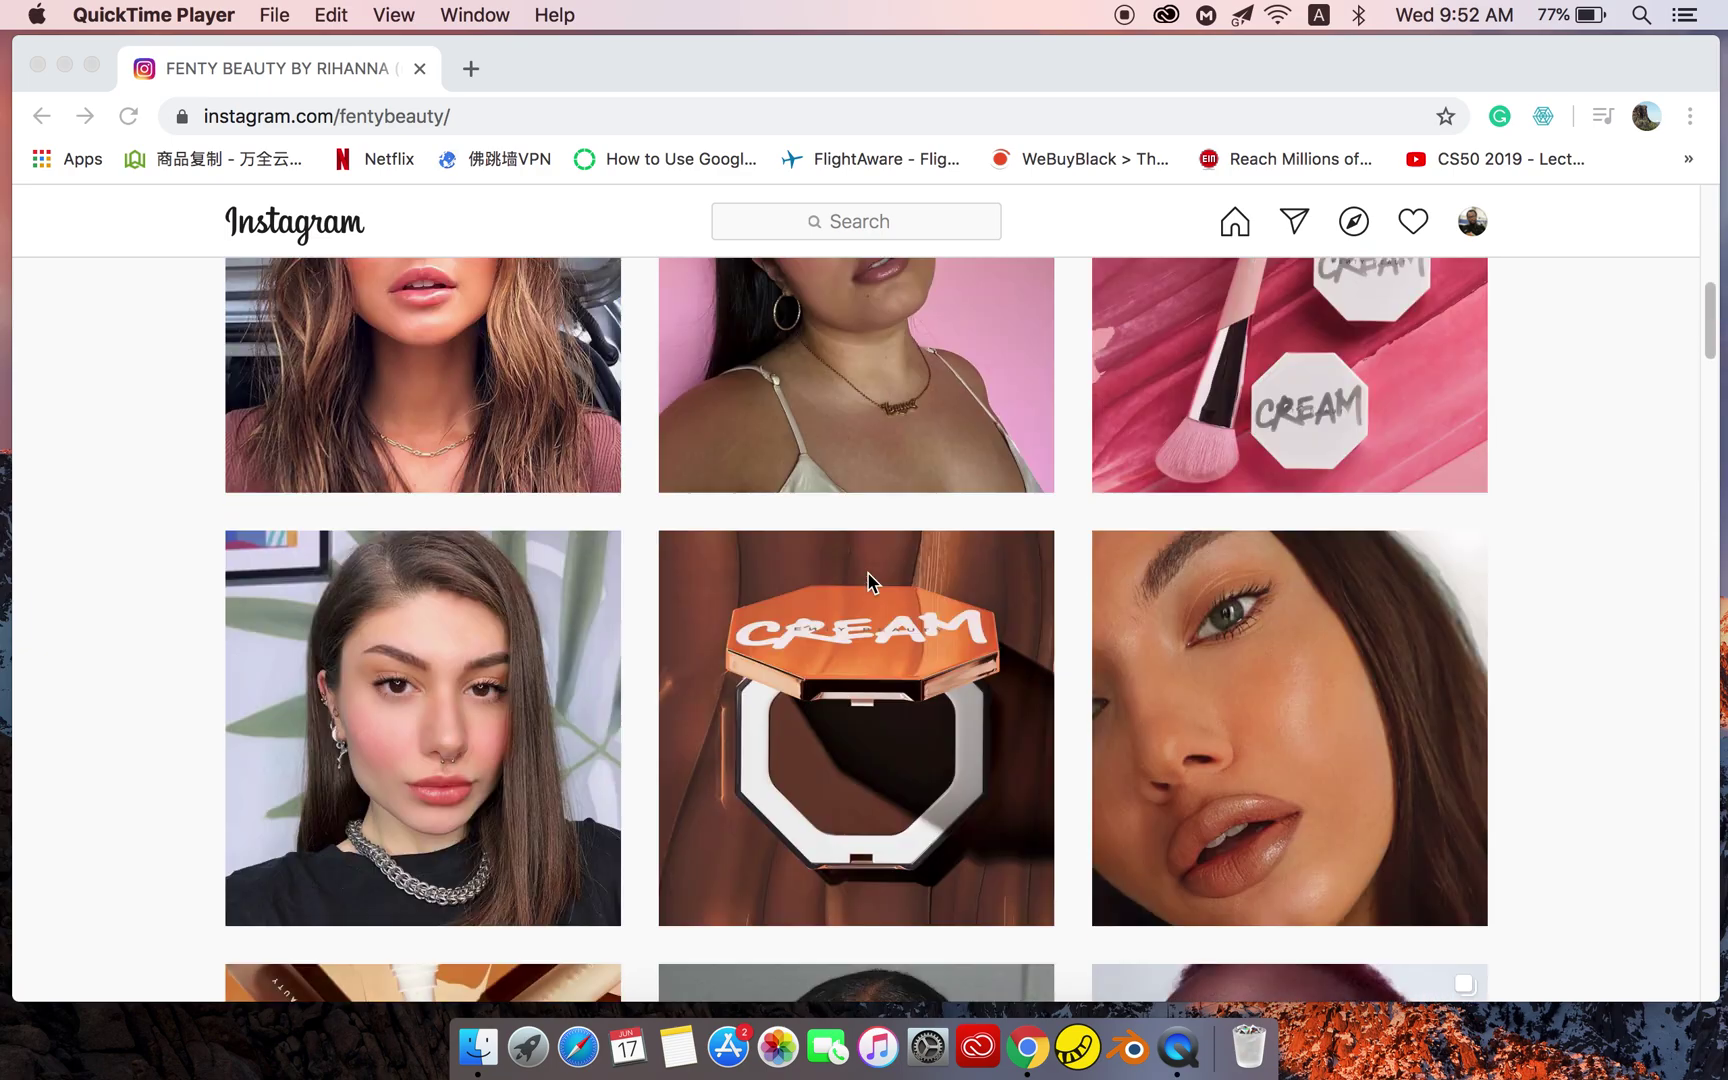
scroll(778, 576, "up", 5)
scroll(777, 577, "down", 8)
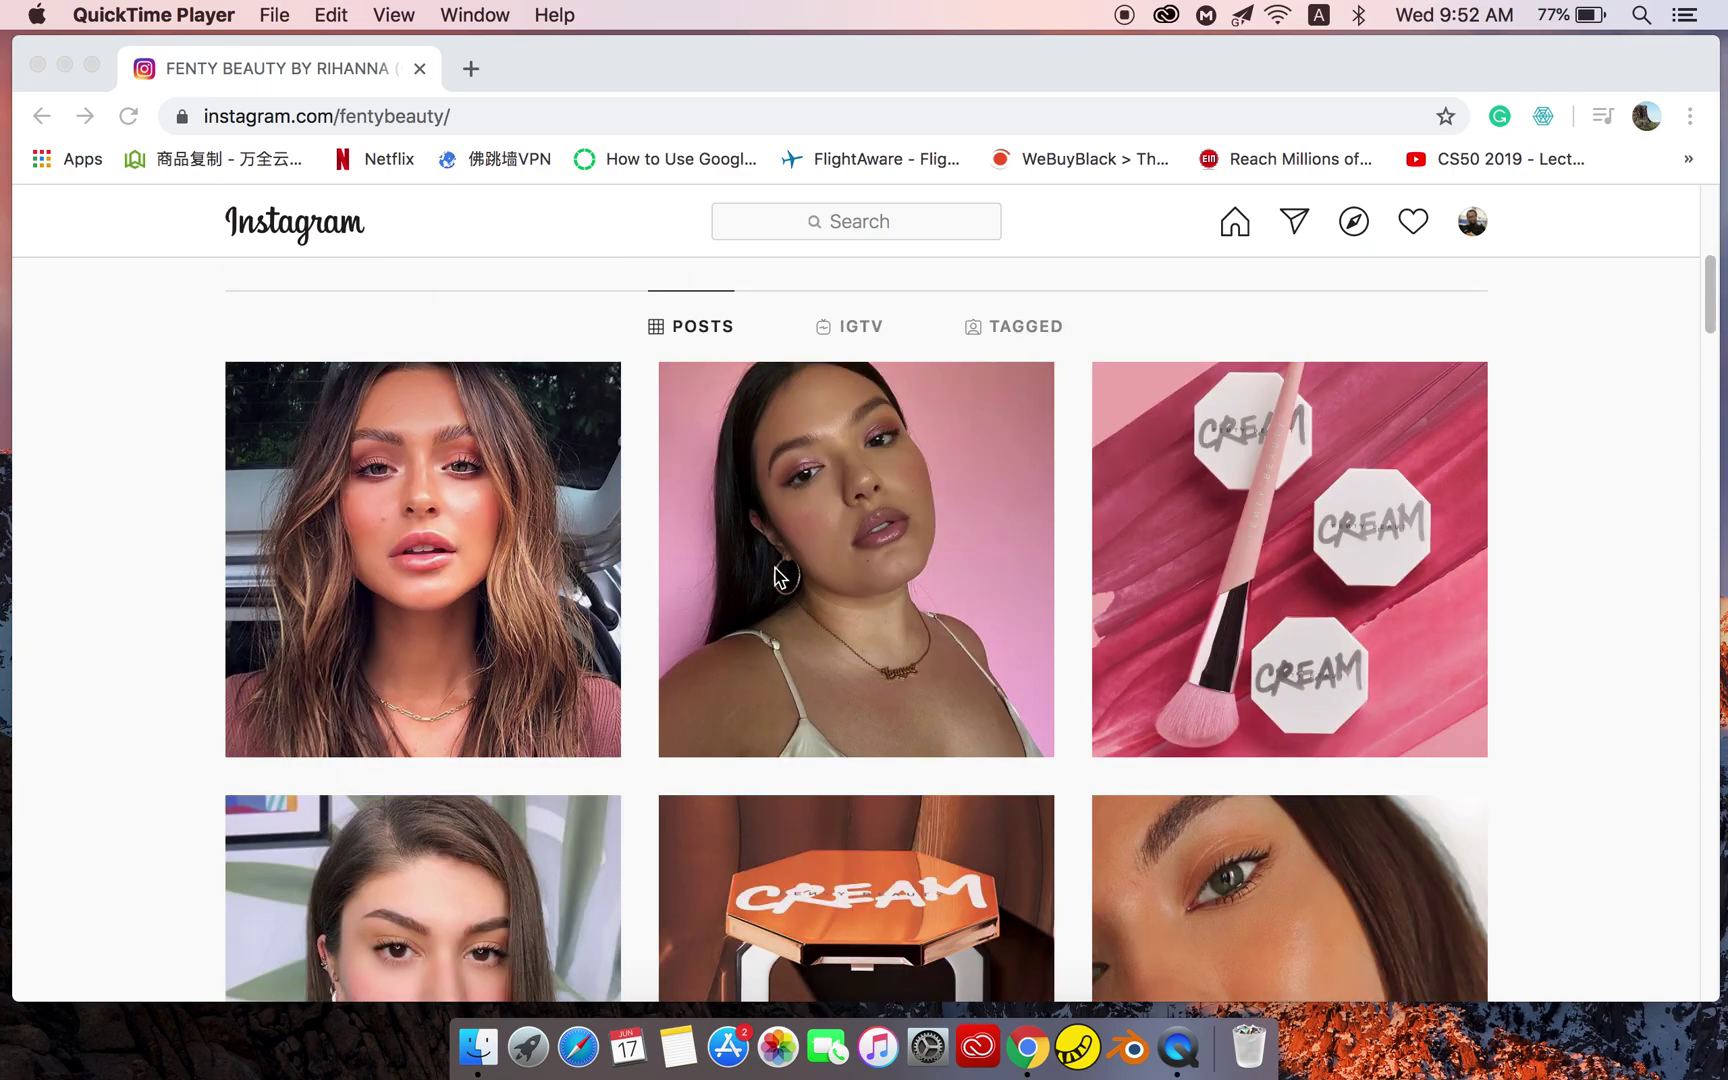
scroll(776, 577, "down", 2)
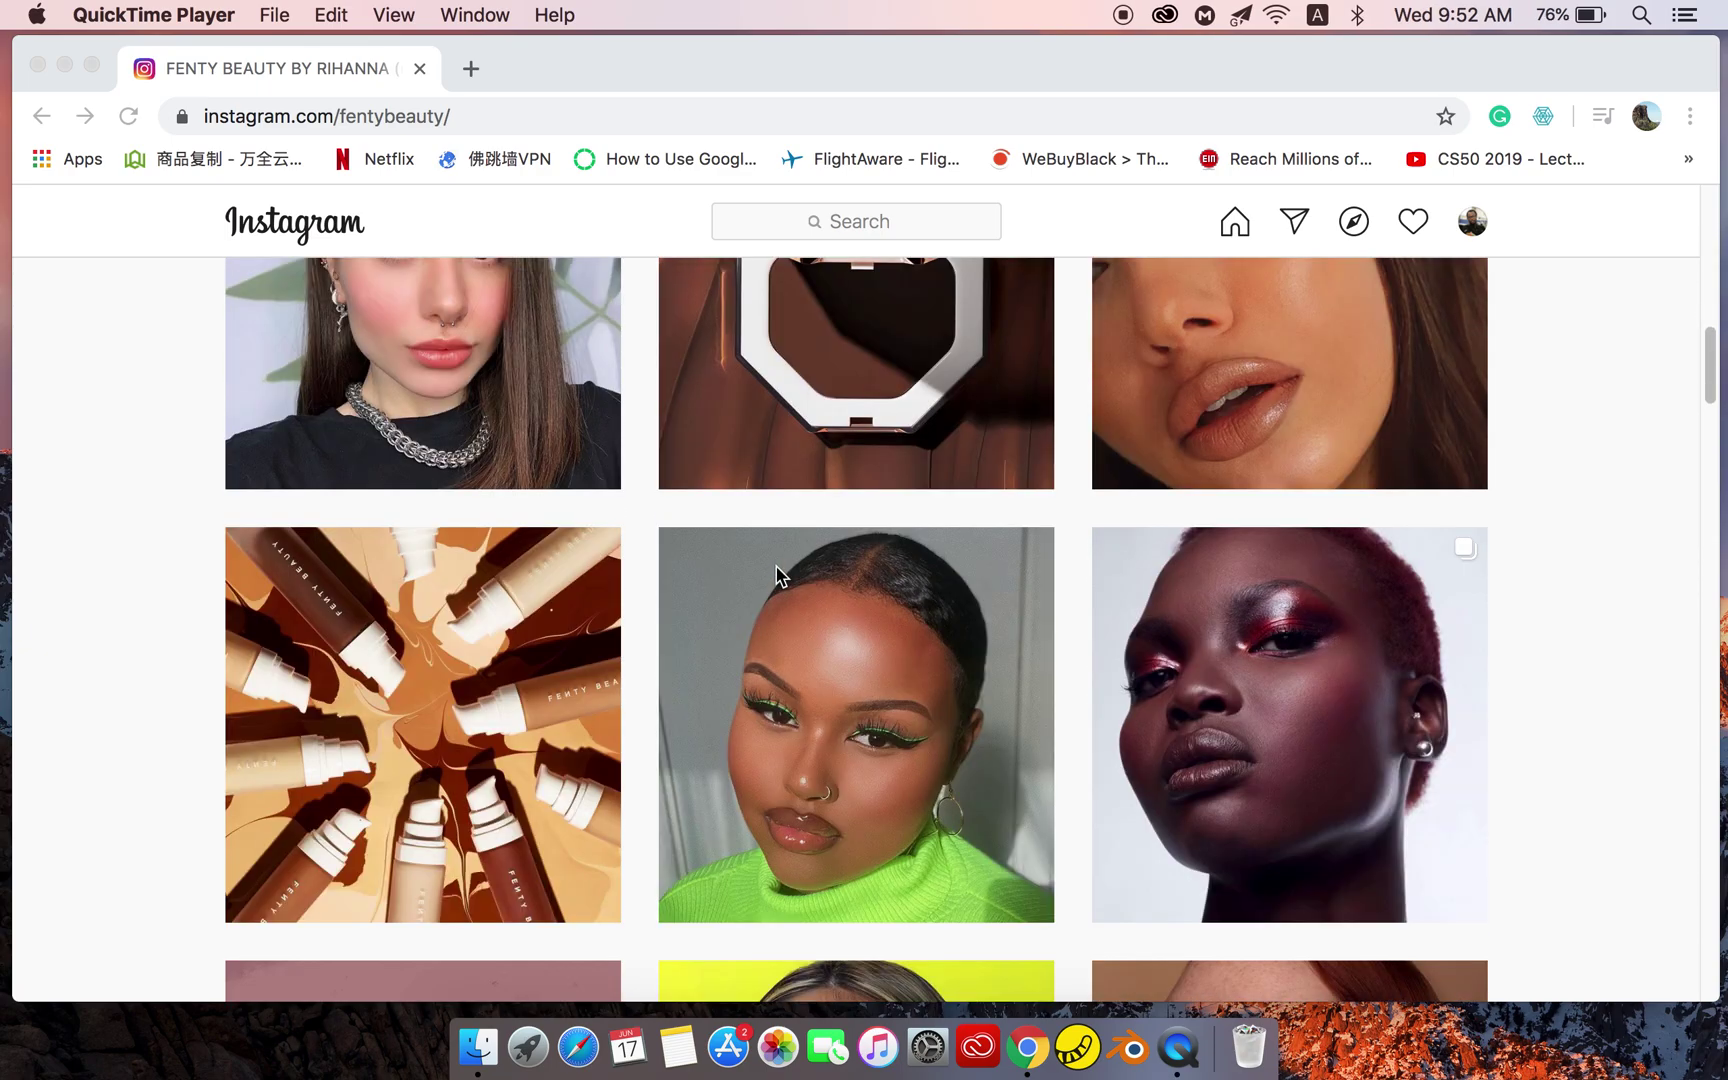
scroll(778, 577, "down", 2)
scroll(776, 576, "down", 12)
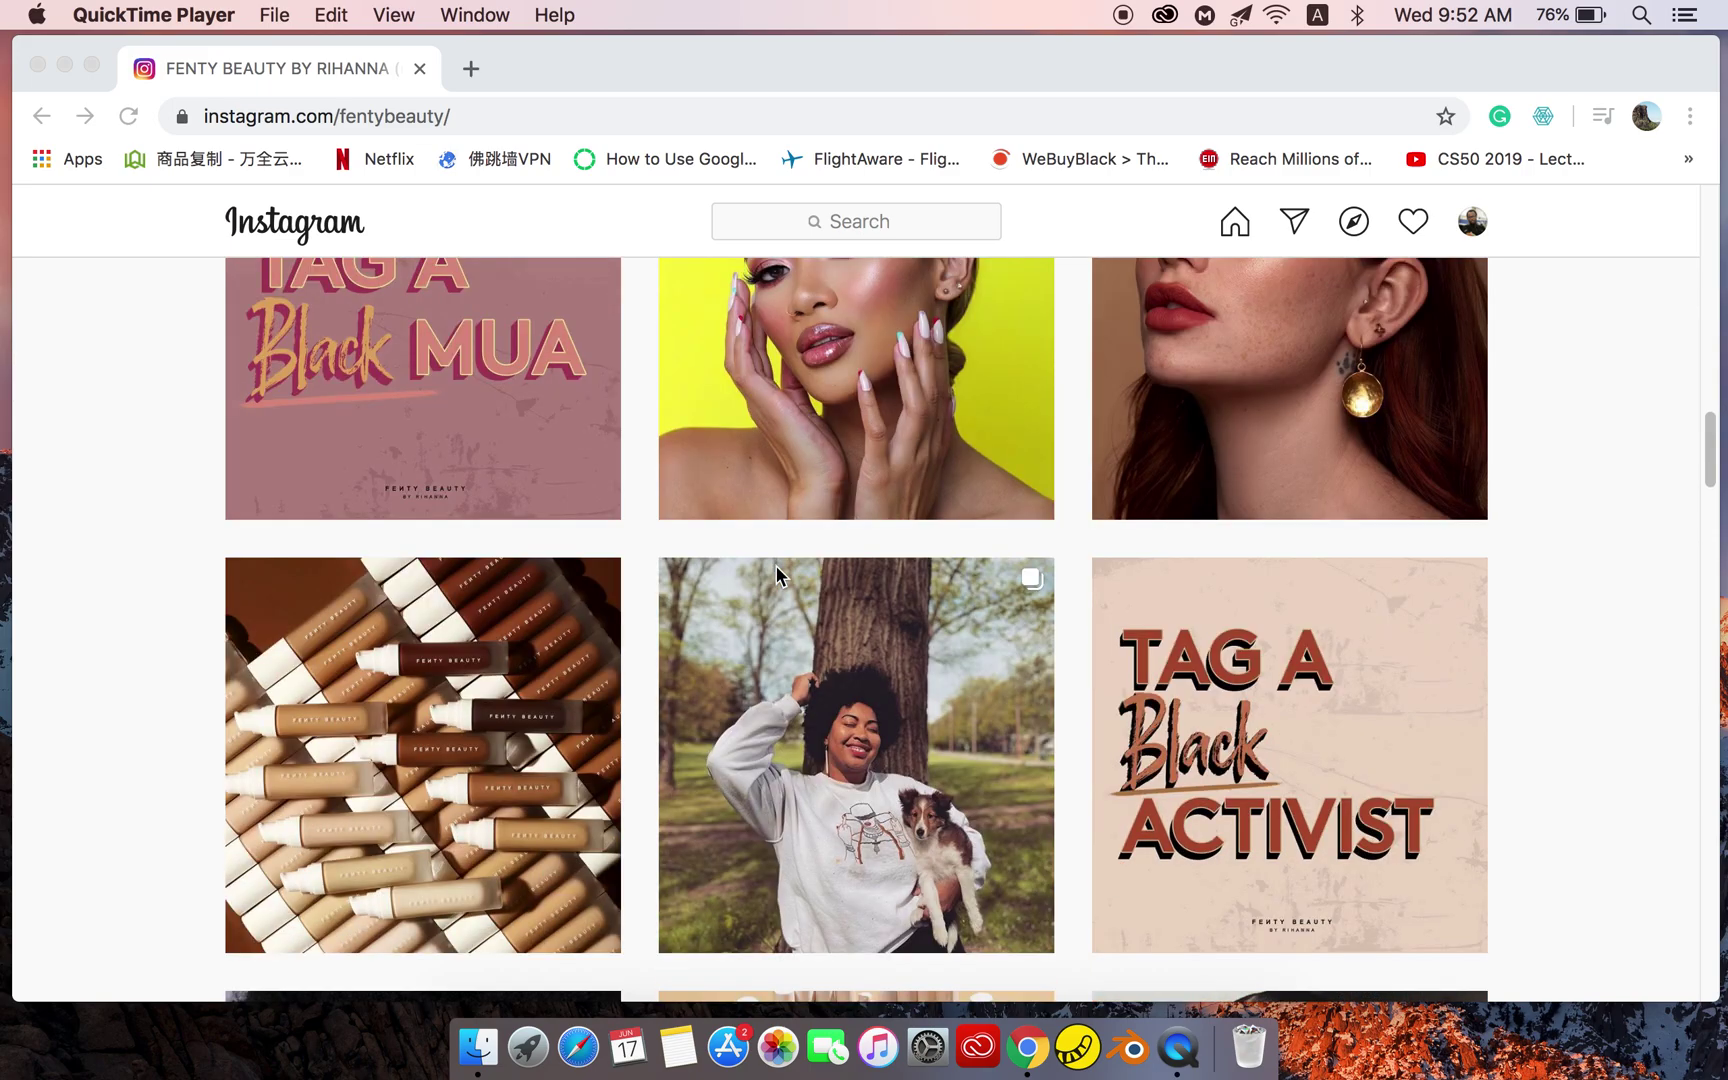
scroll(777, 566, "down", 5)
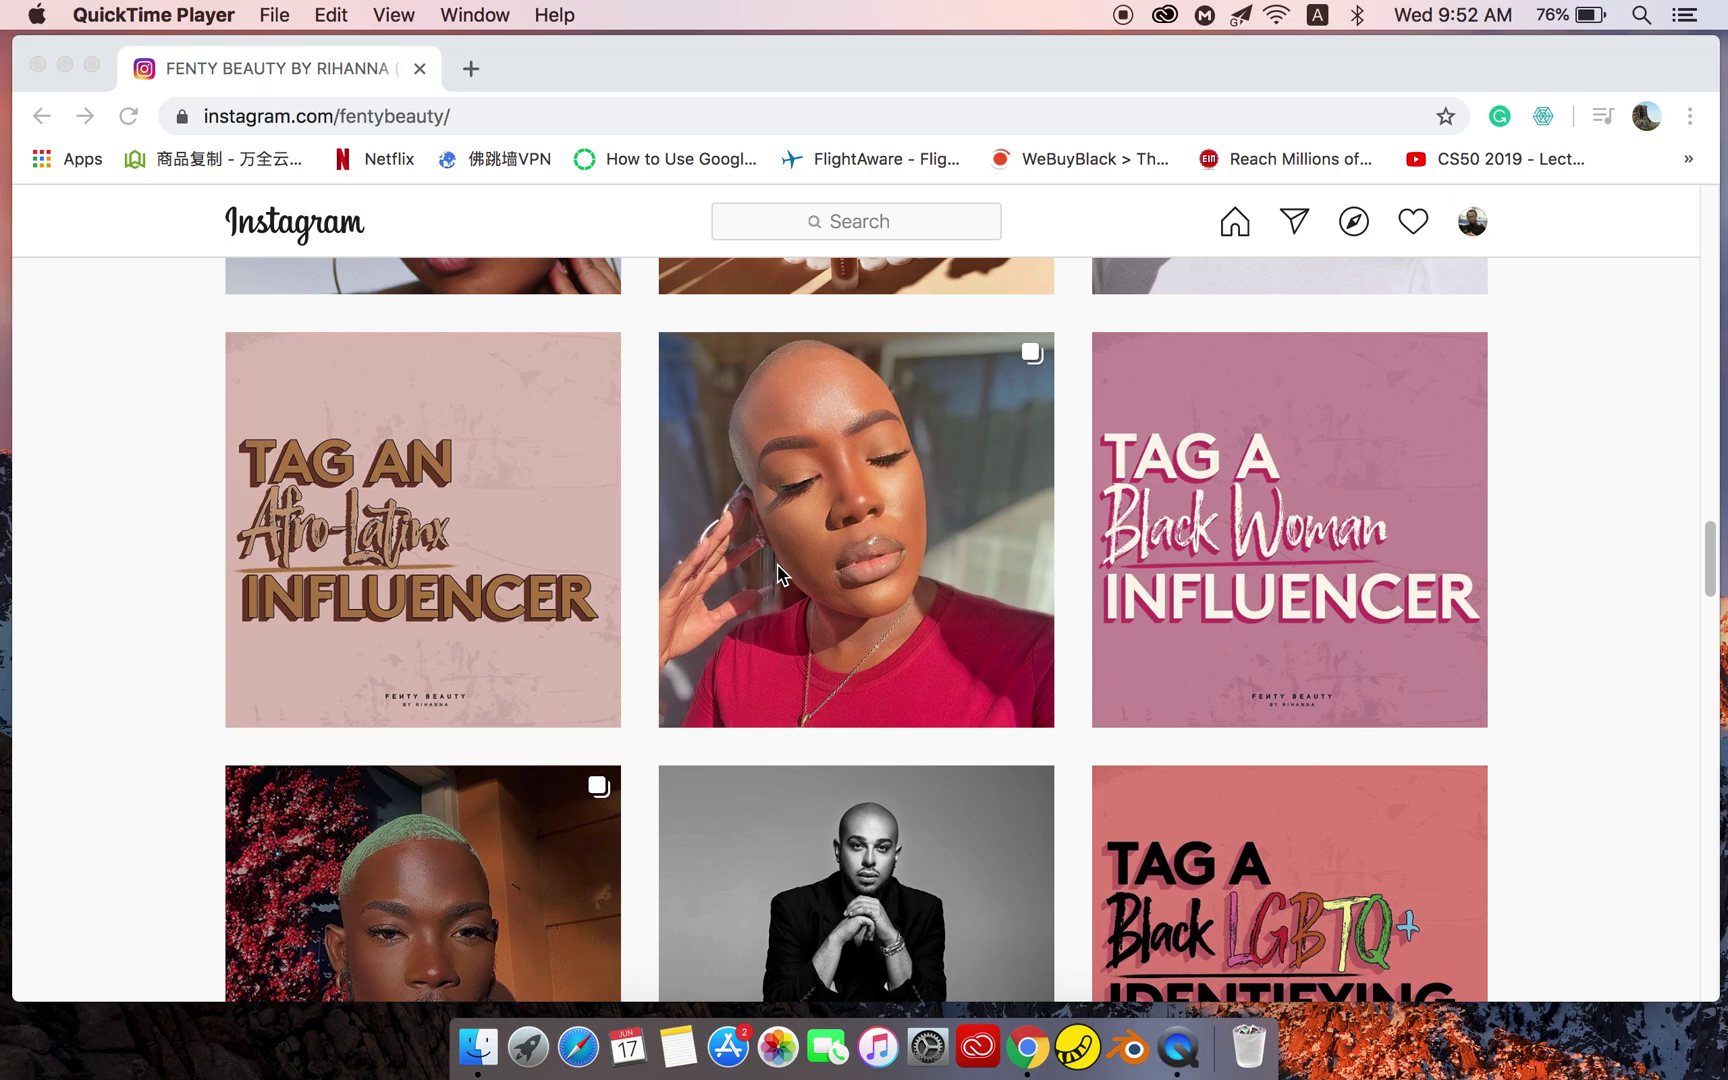
scroll(778, 570, "down", 5)
scroll(780, 572, "up", 3)
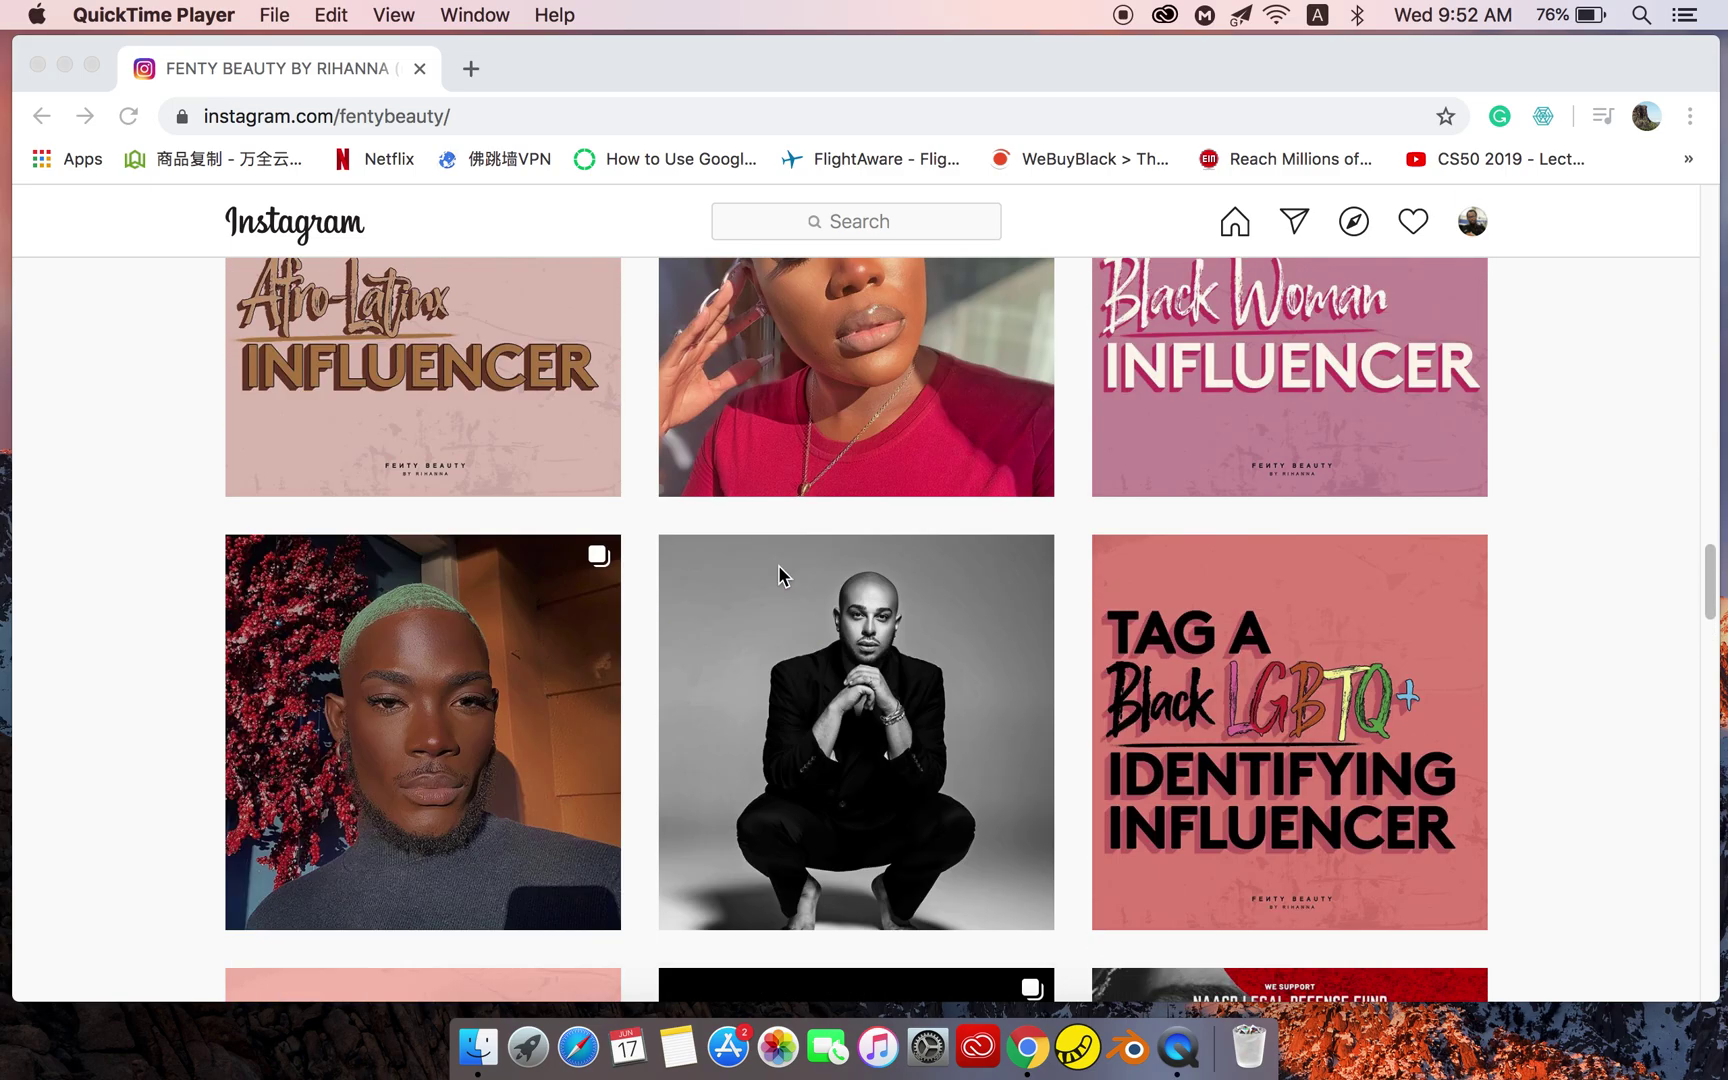
scroll(782, 576, "down", 12)
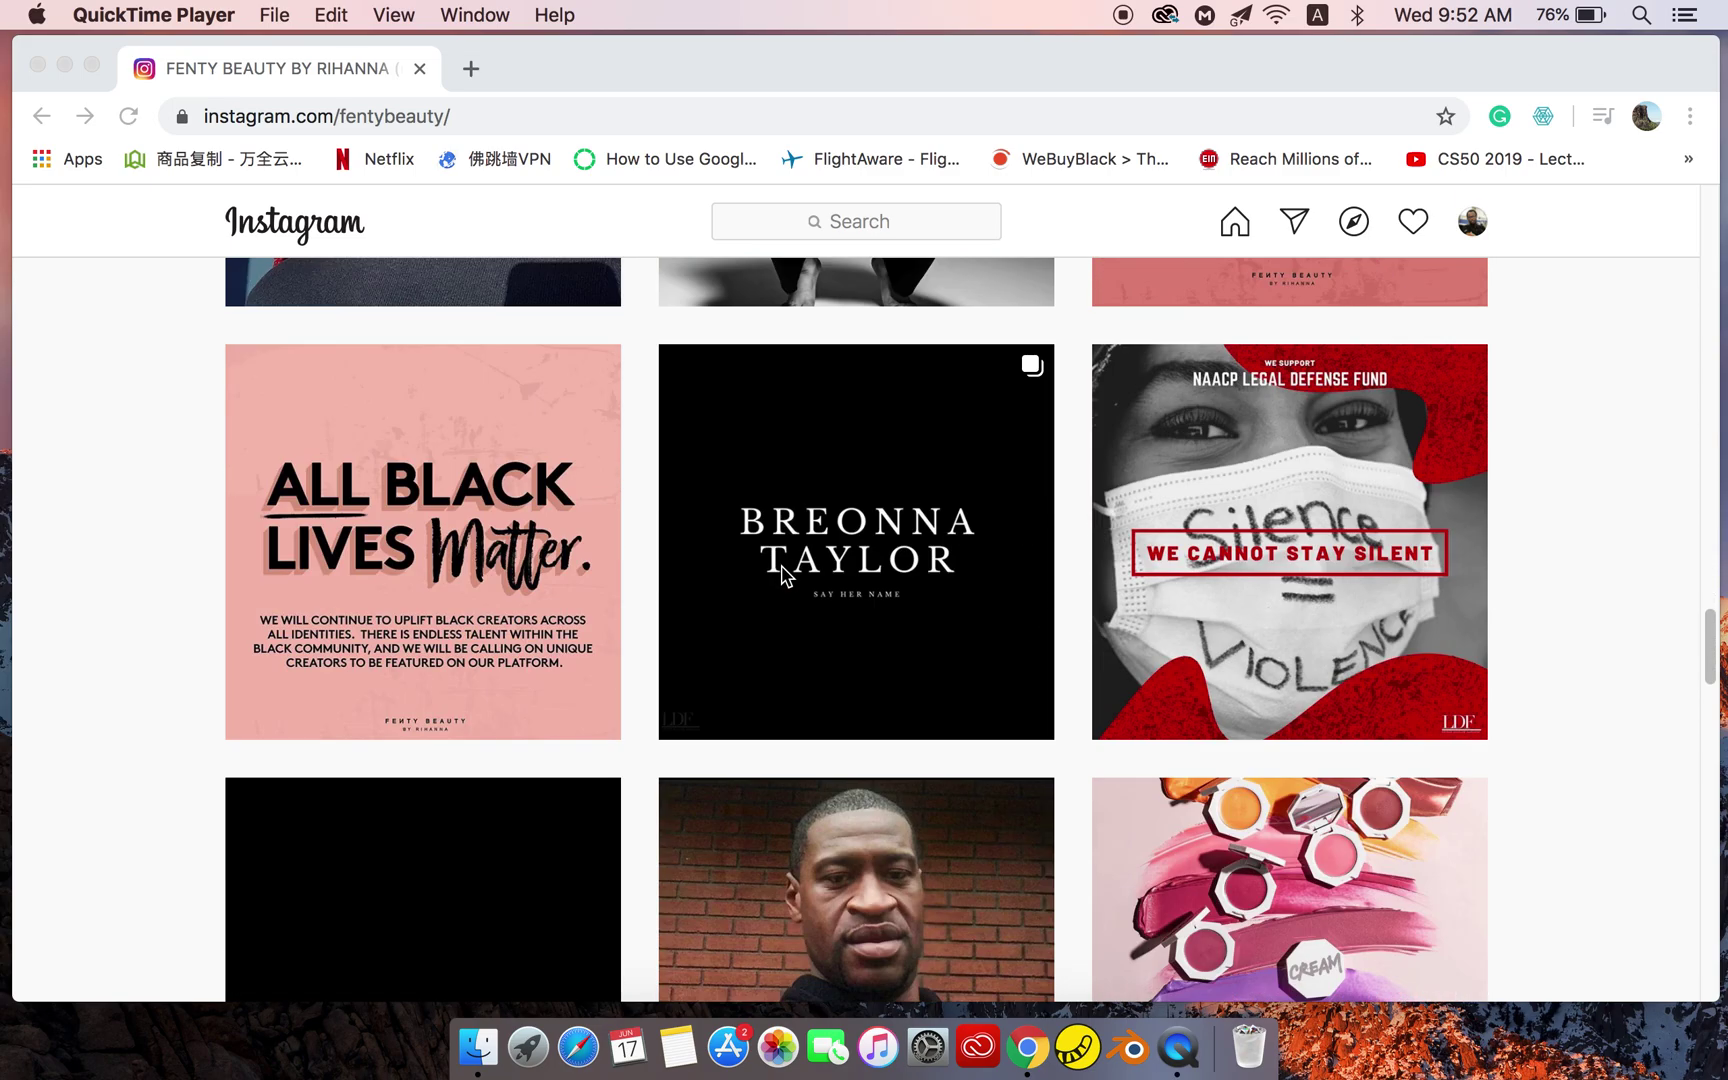
scroll(782, 566, "down", 13)
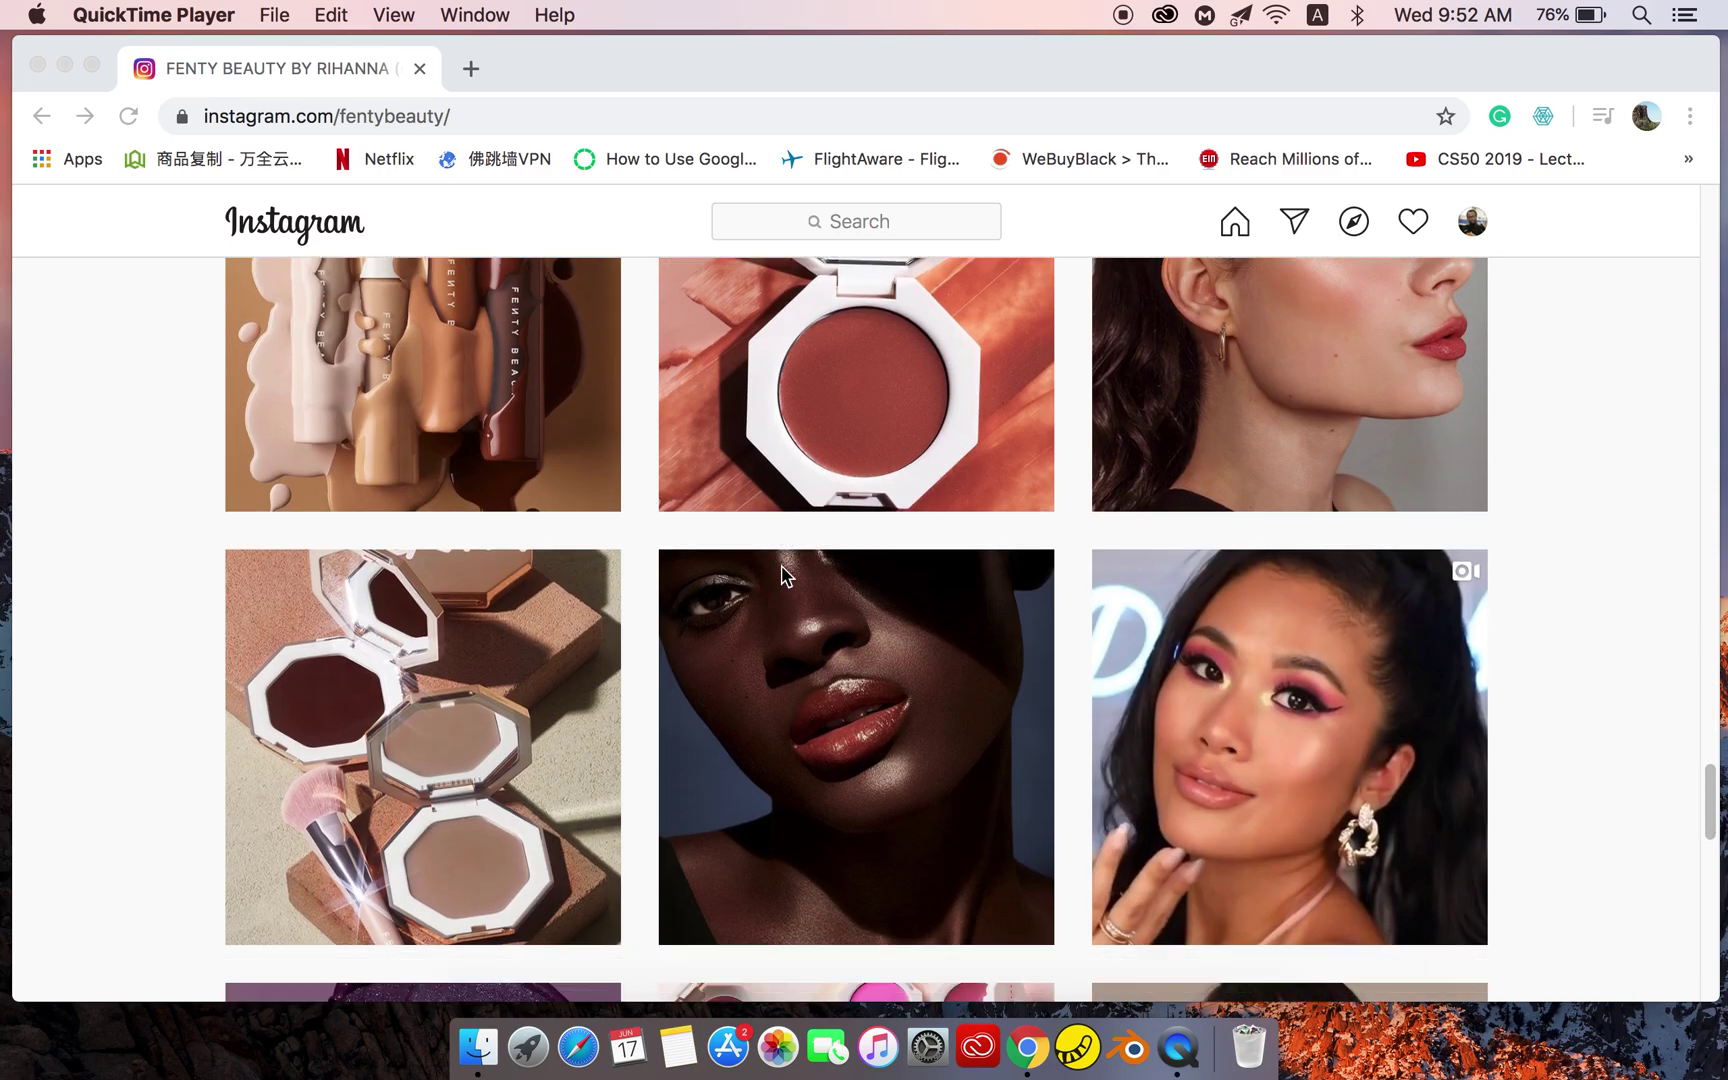
scroll(781, 570, "down", 4)
scroll(782, 566, "up", 20)
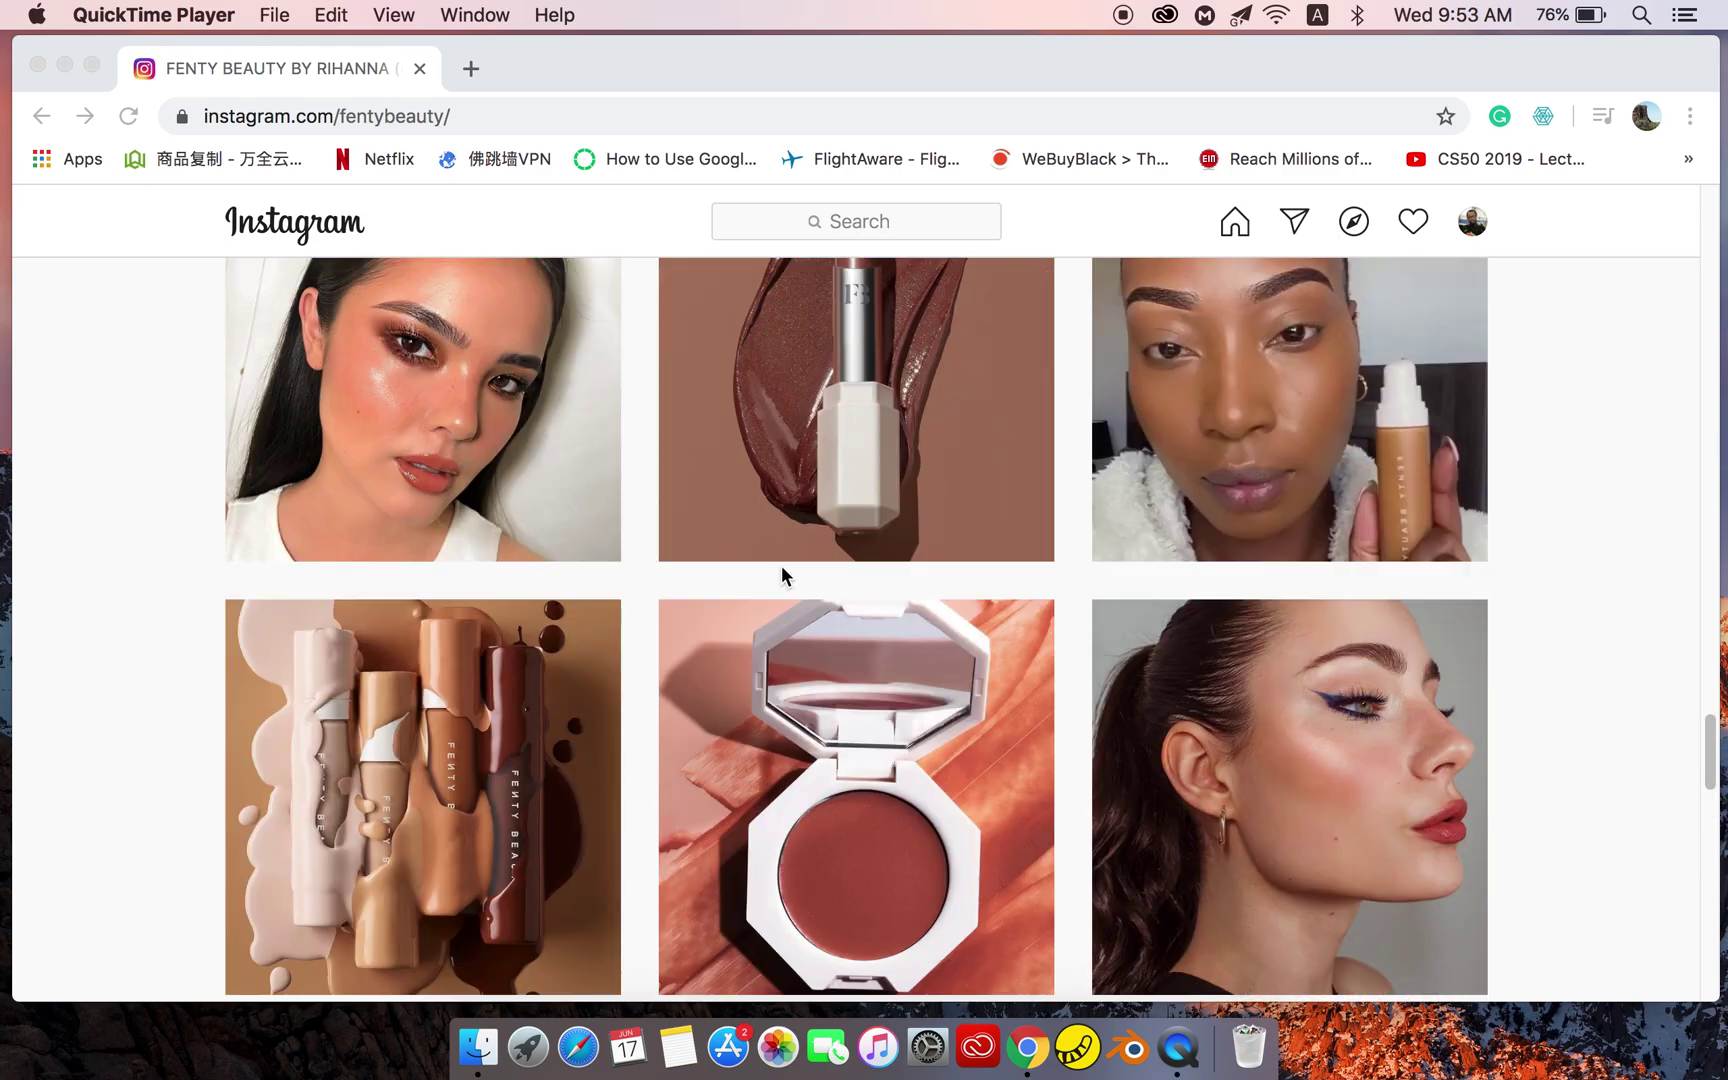
scroll(782, 573, "up", 11)
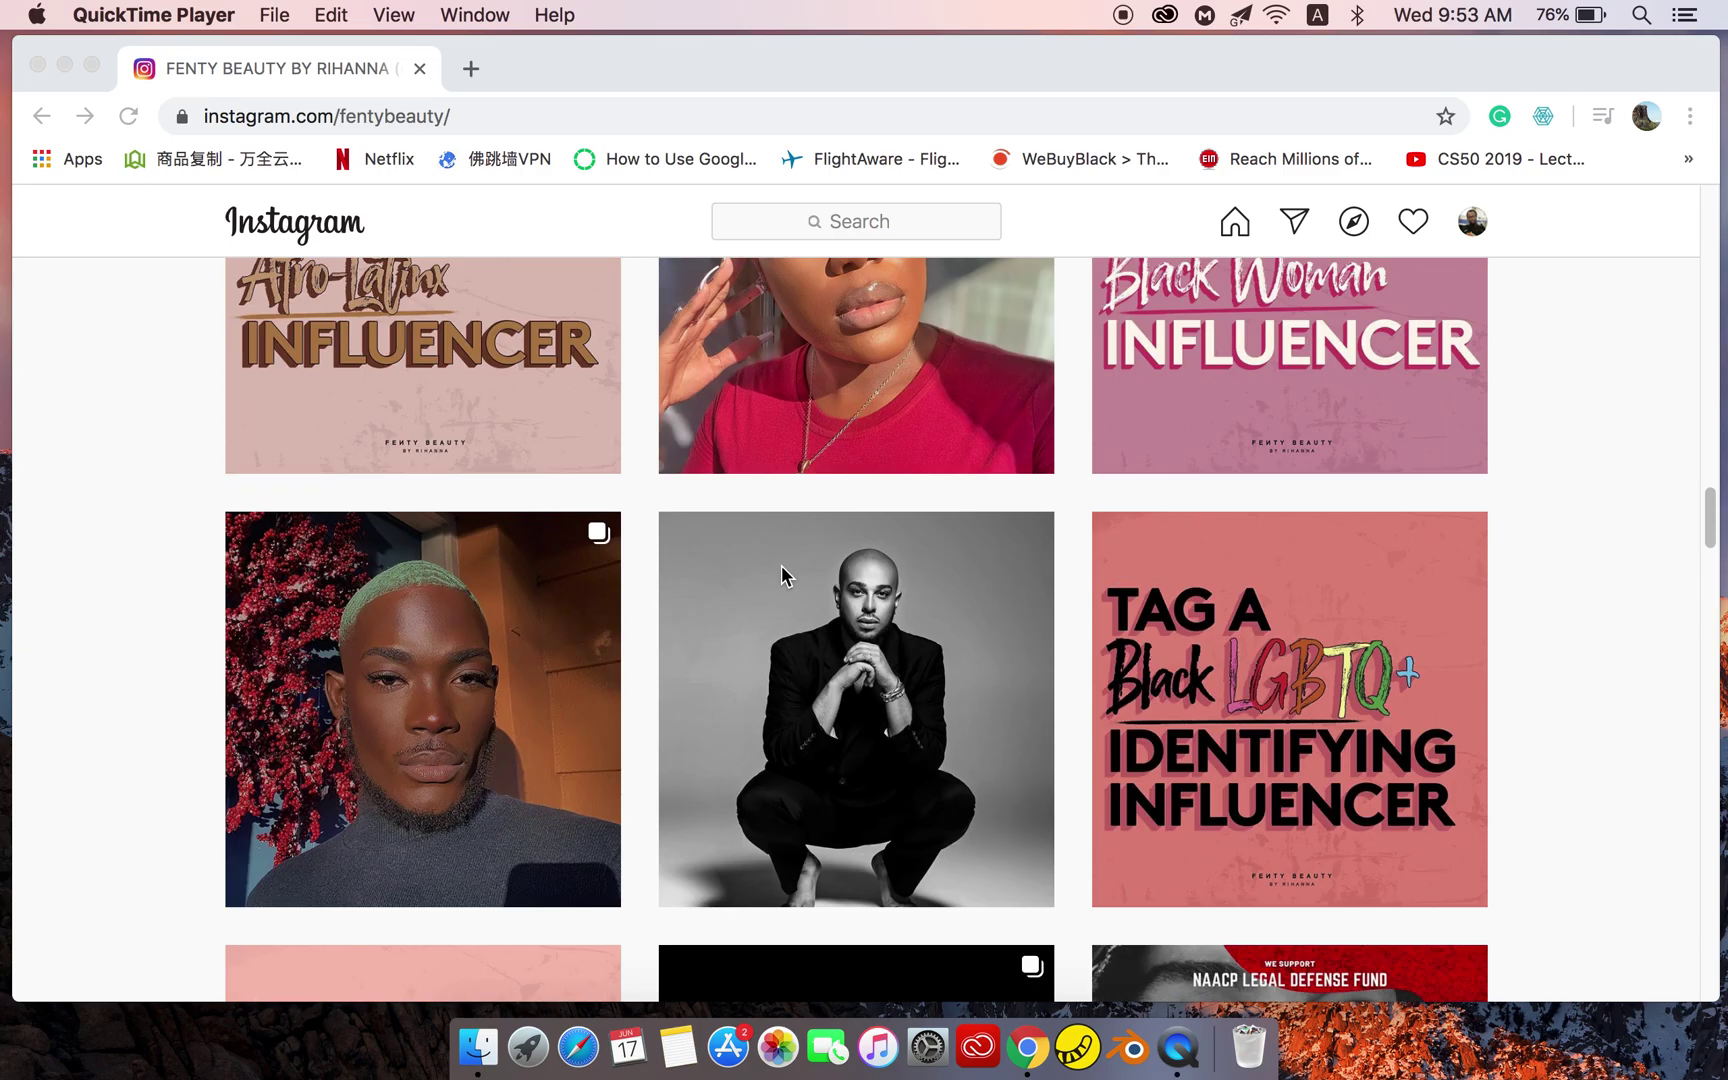
scroll(784, 570, "down", 2)
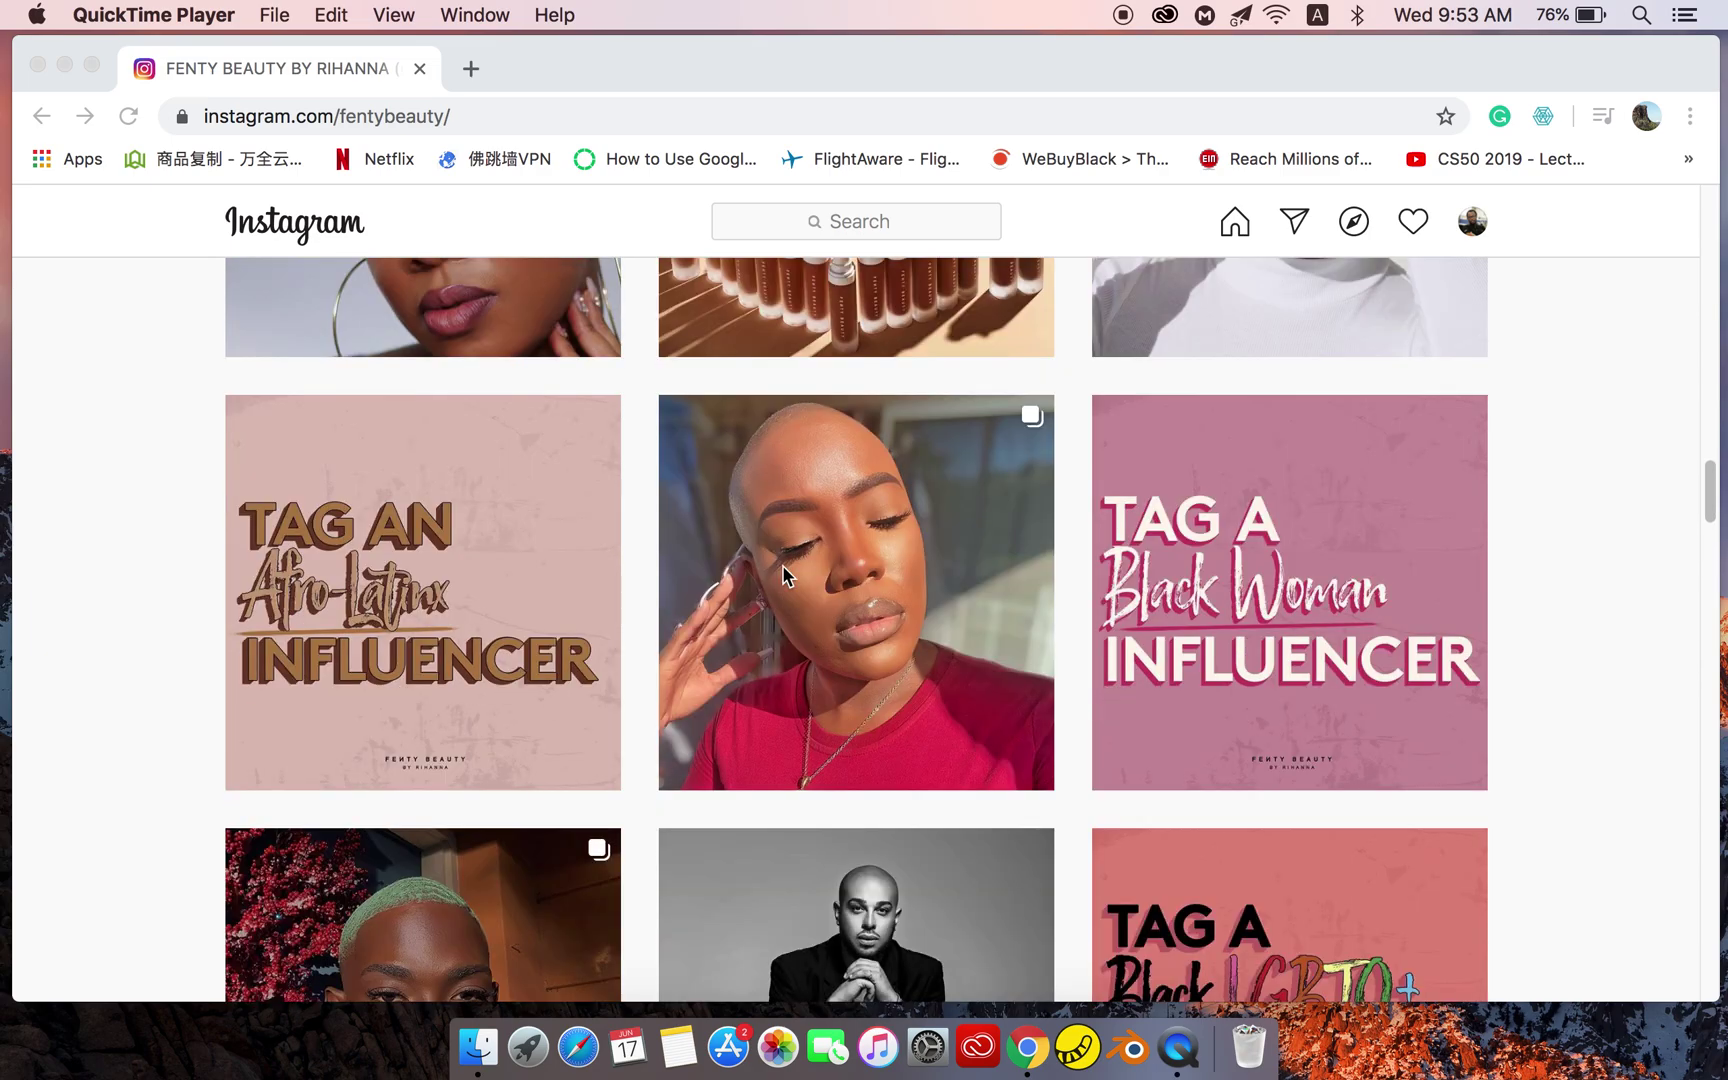
left_click(842, 555)
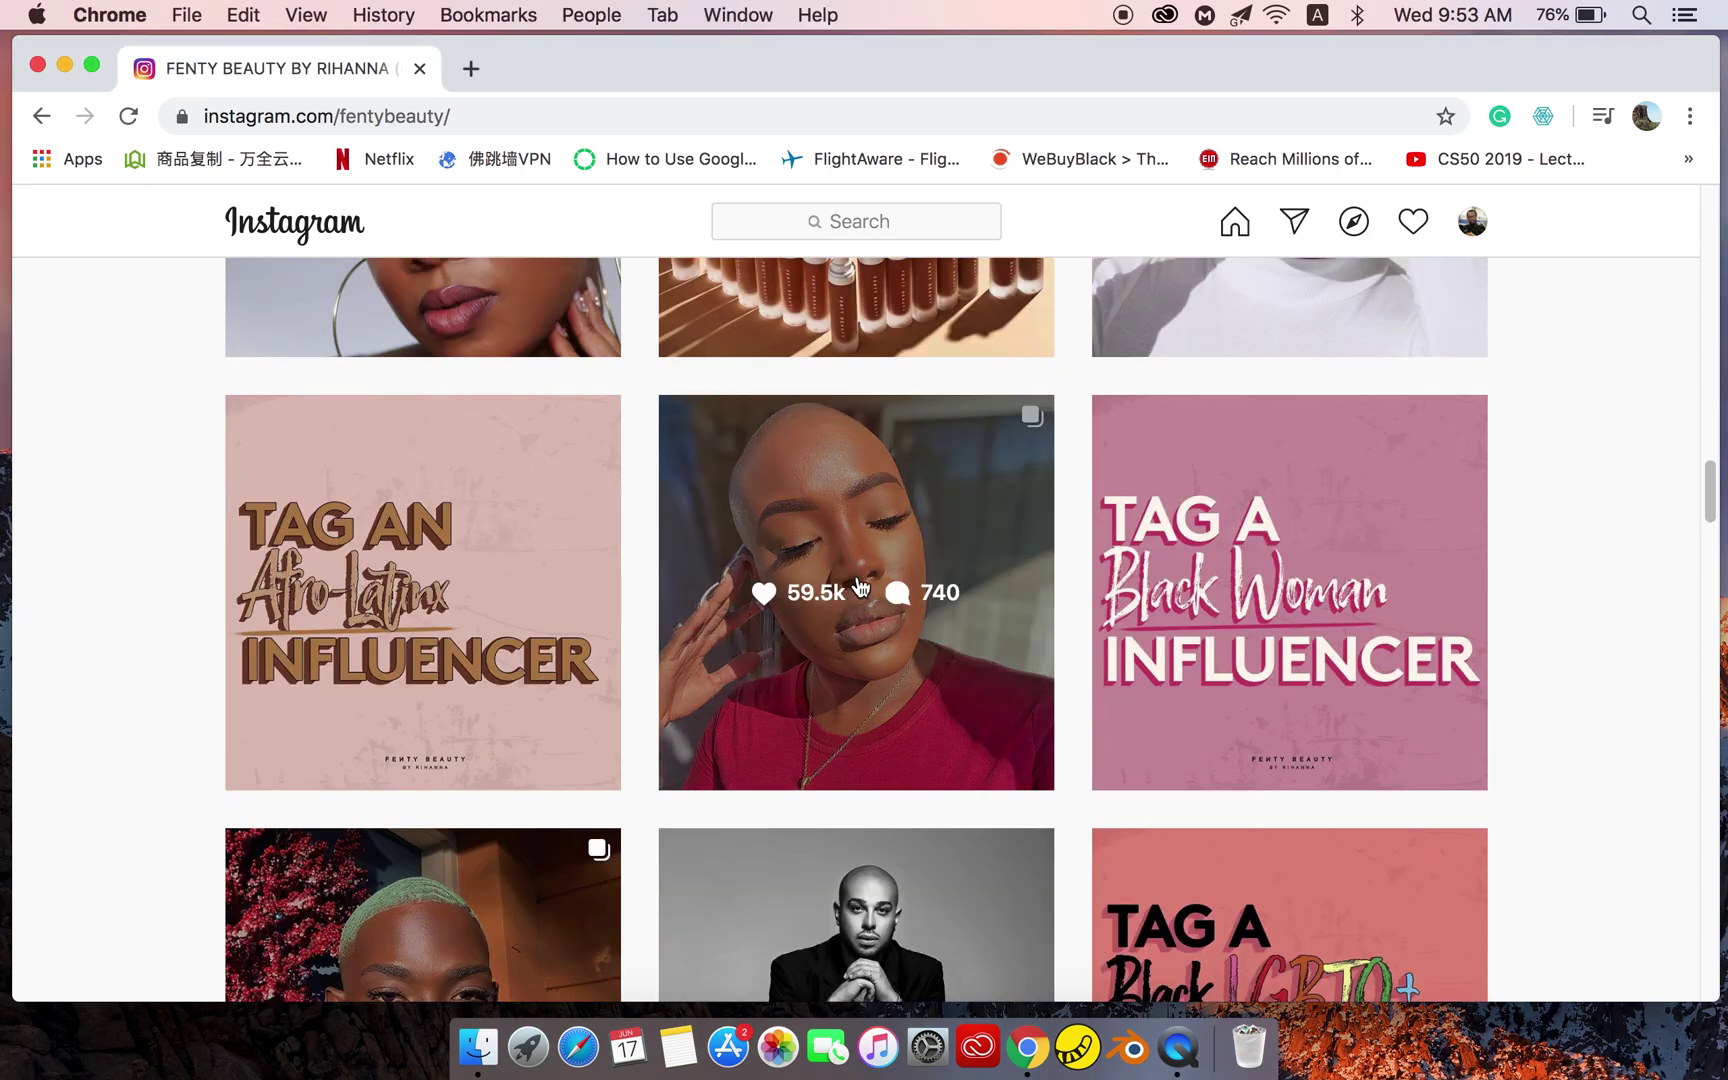
Open the bald-woman post (59,501 likes) and inspect its photo in DevTools.
left_click(861, 528)
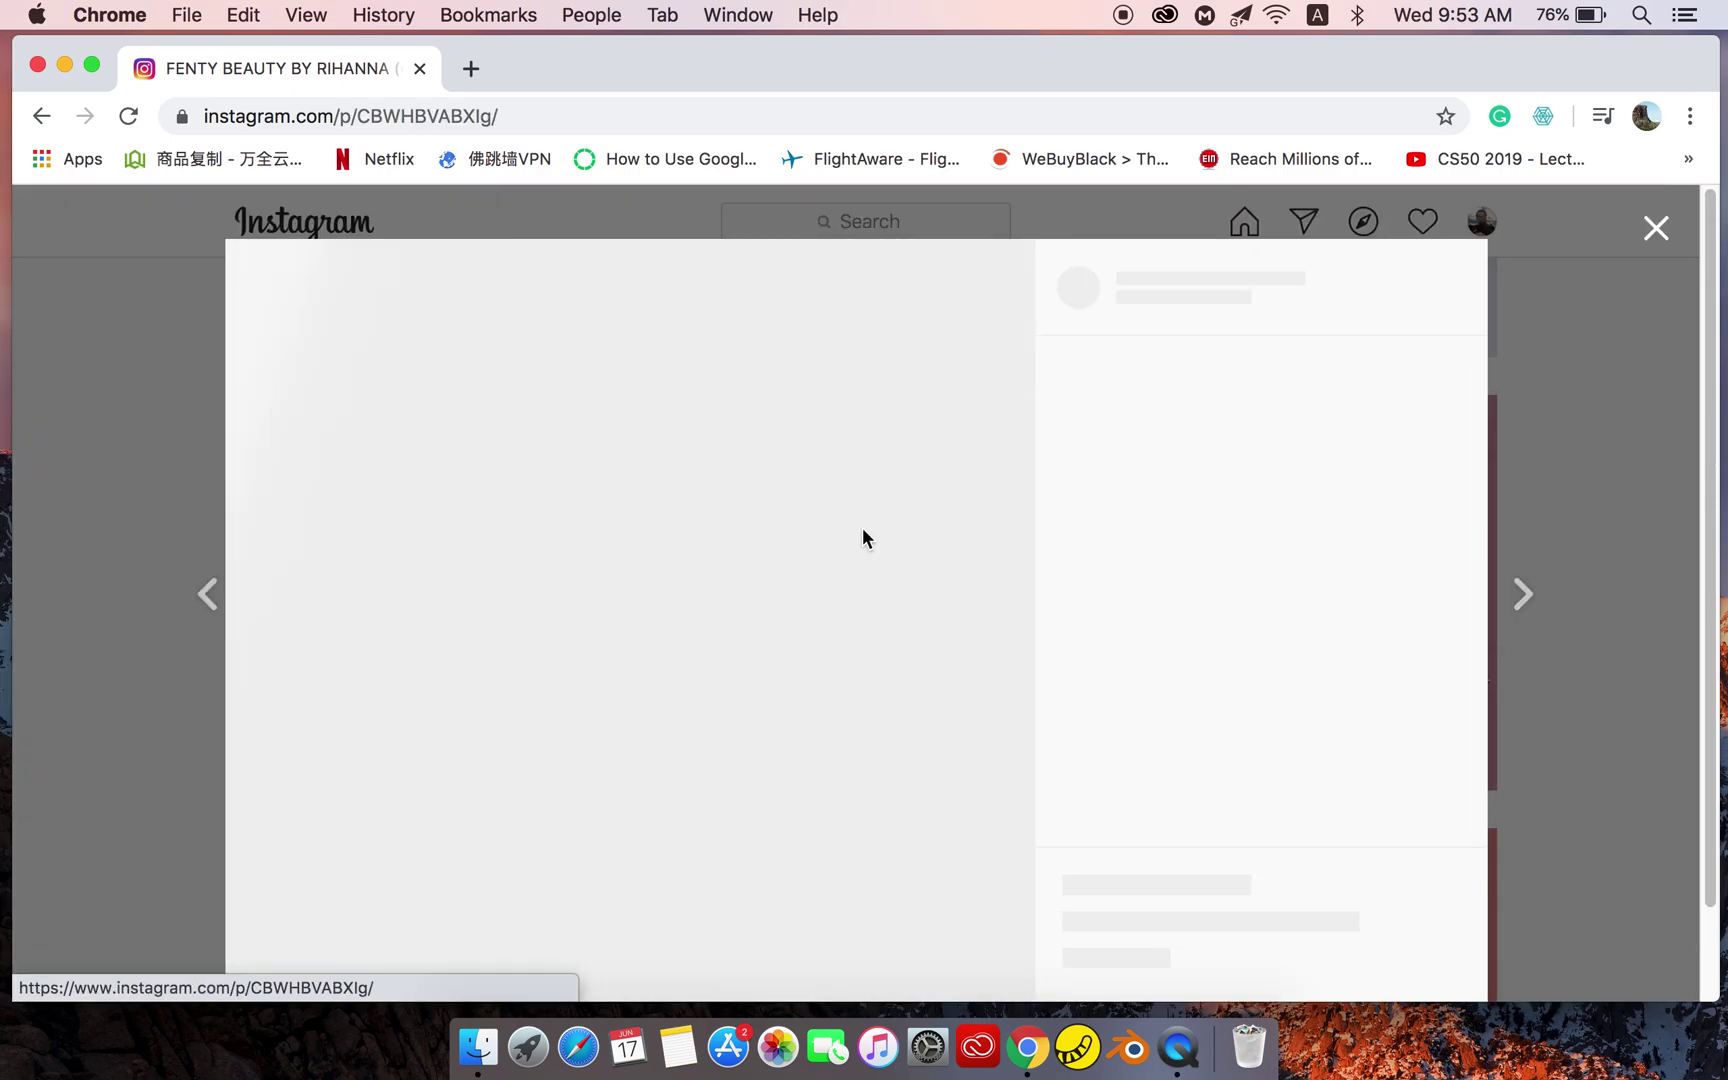
scroll(866, 540, "down", 2)
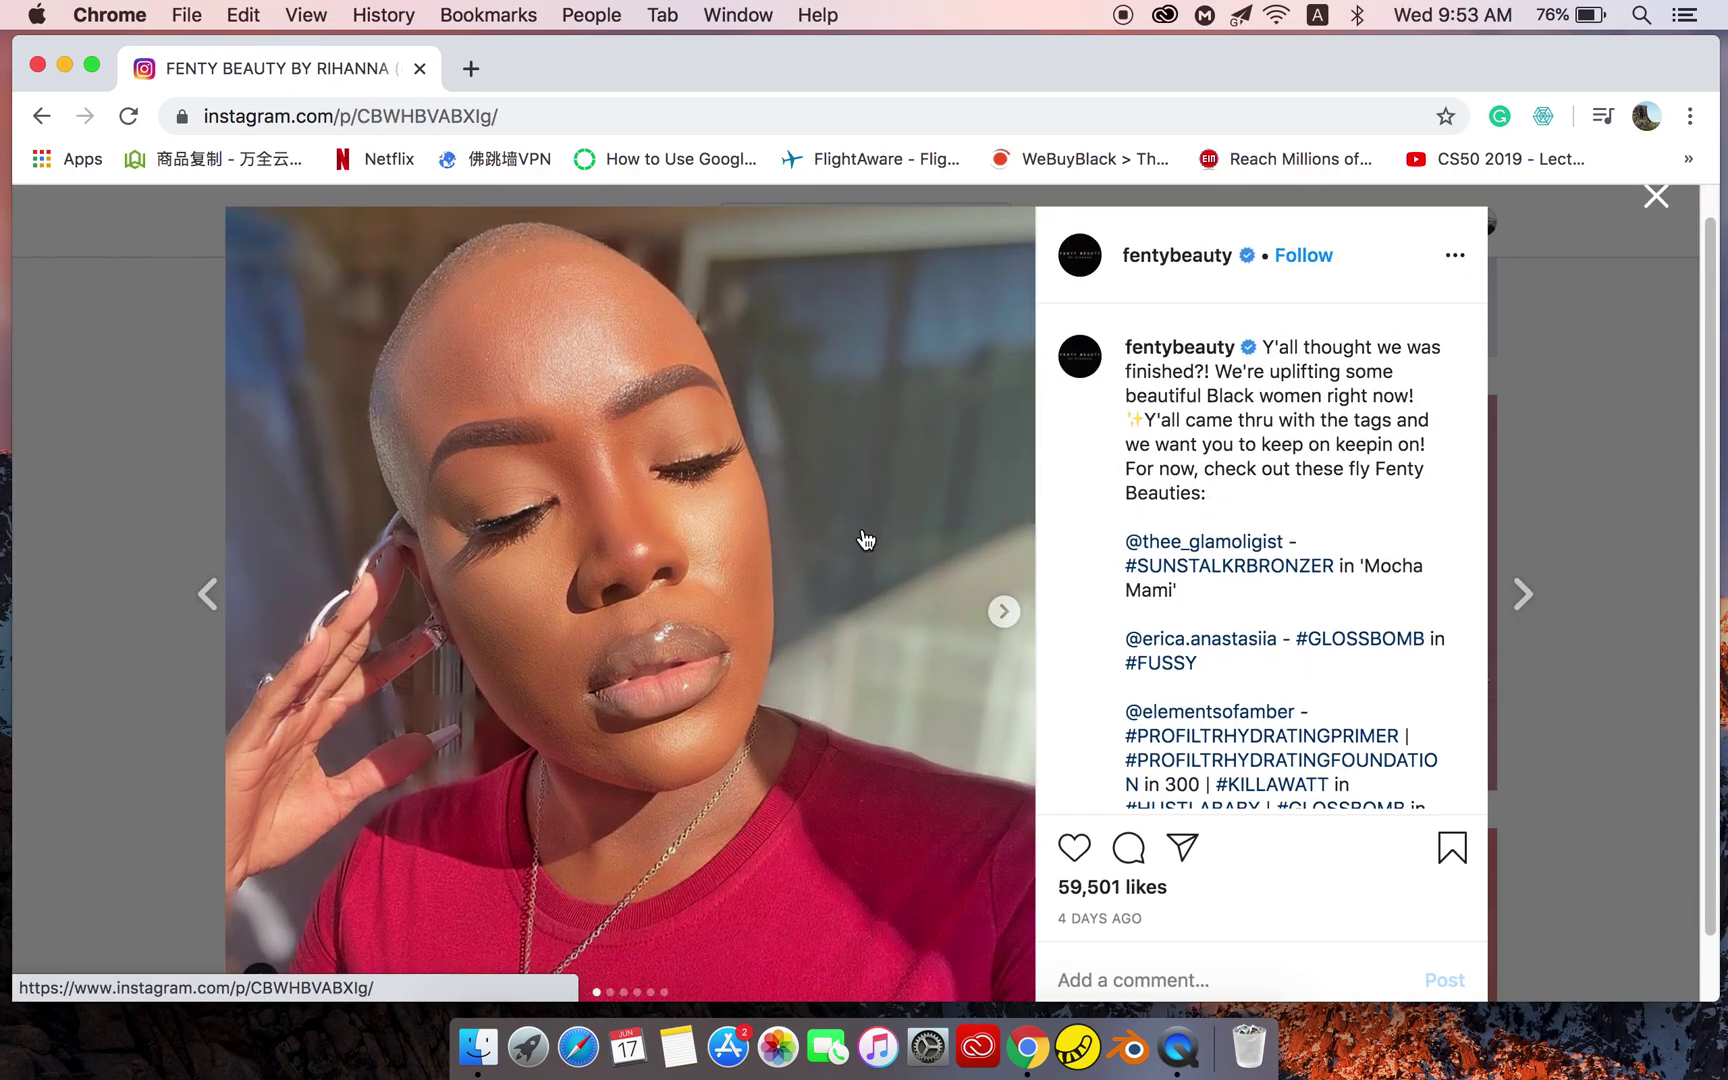
scroll(866, 540, "up", 1)
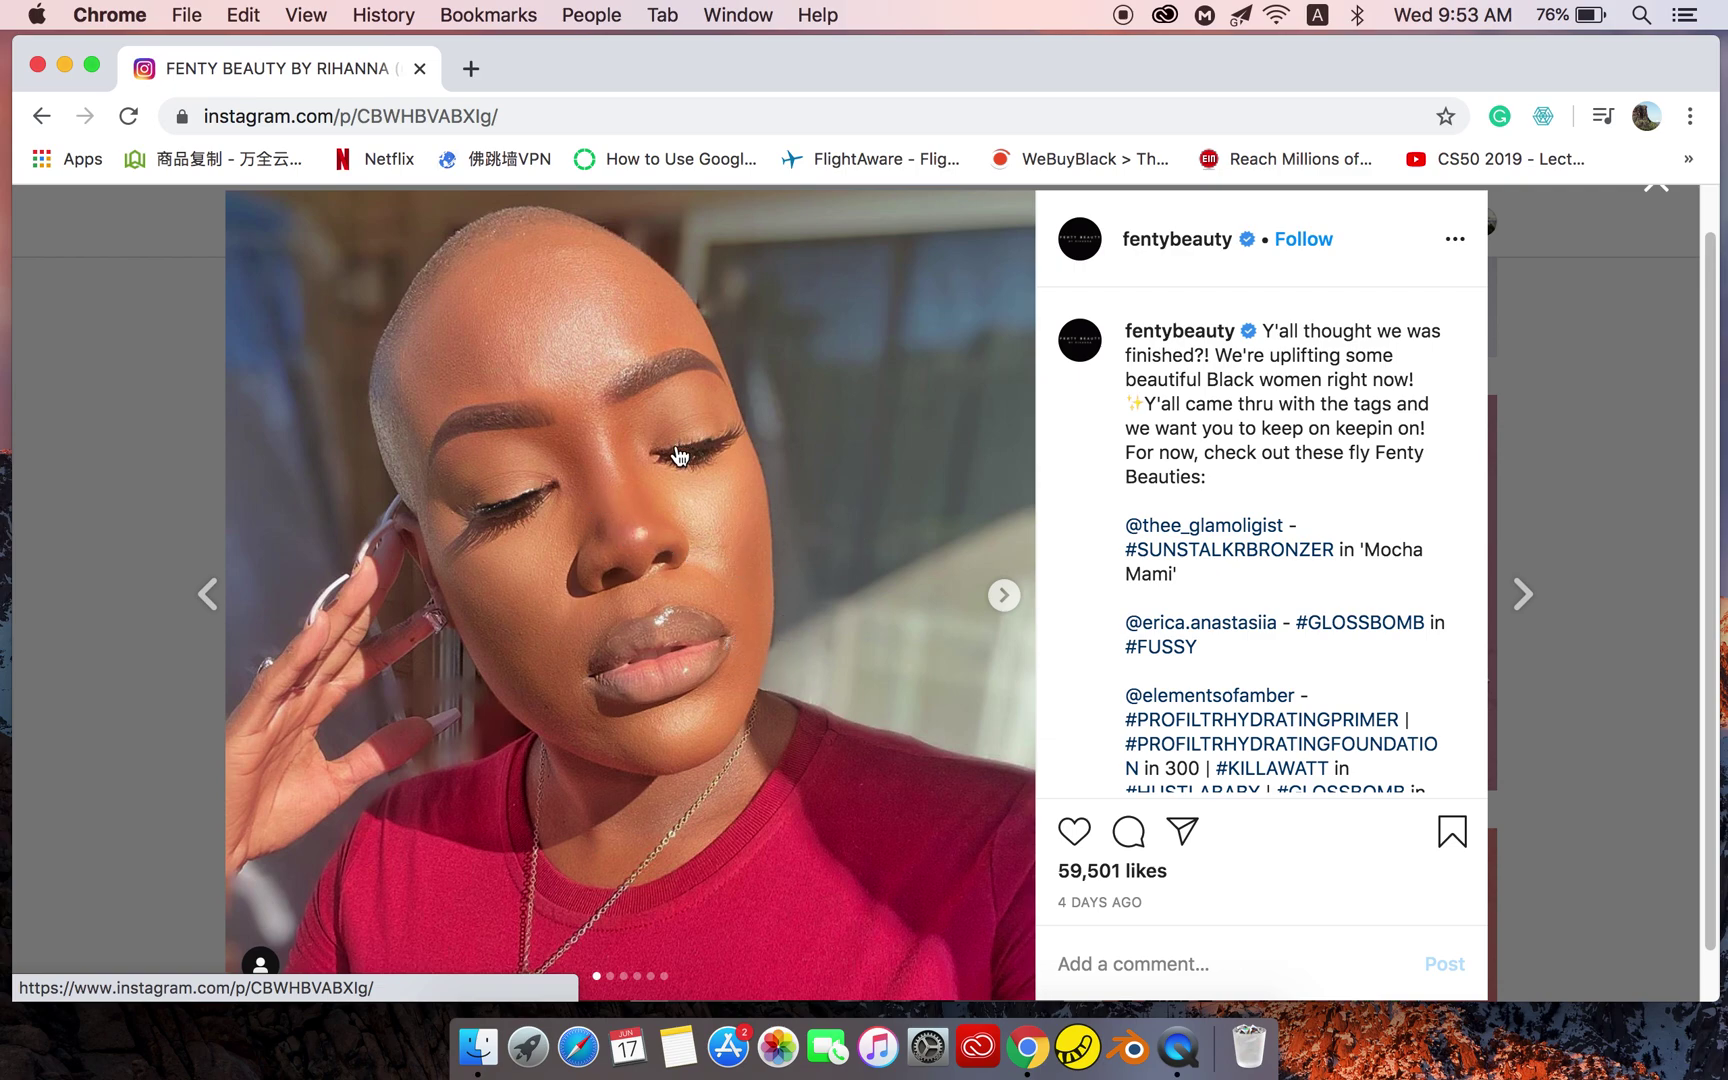
right_click(600, 444)
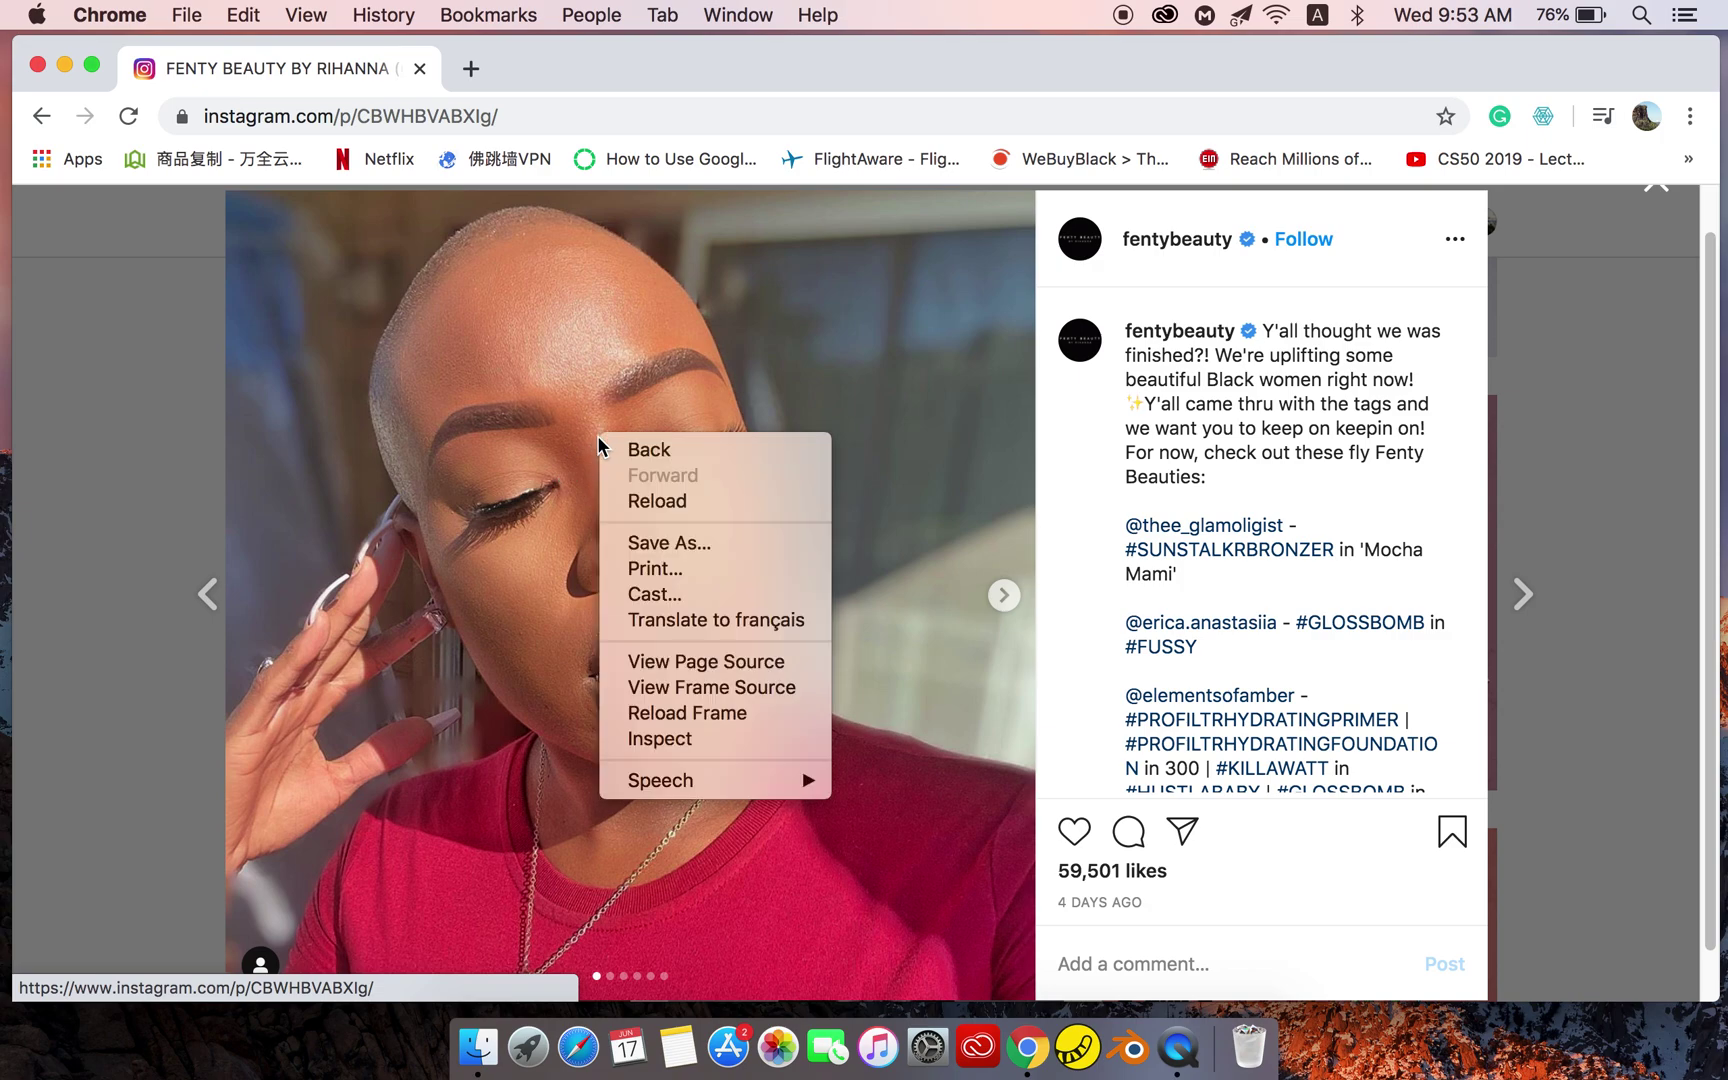
left_click(683, 741)
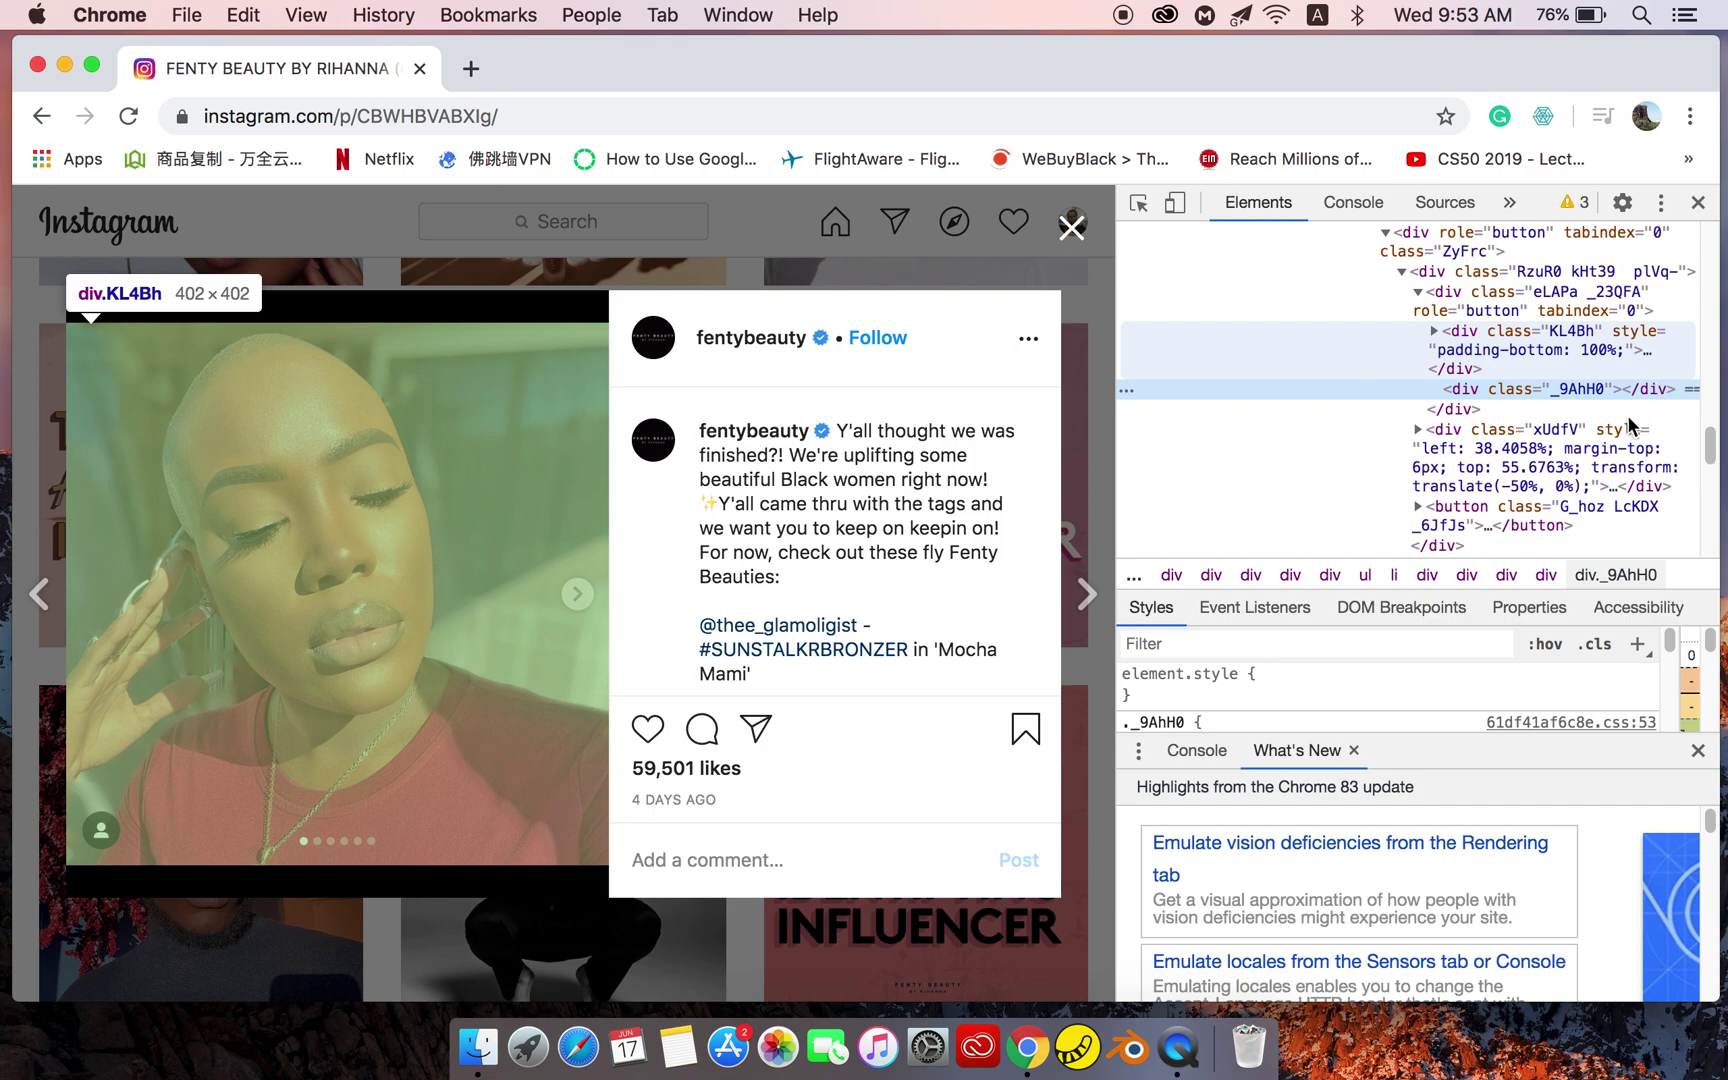
Pick the post photo, expand div.KL4Bh and select its img.FFVAD element with the 640 × 640 srcset.
left_click(1140, 205)
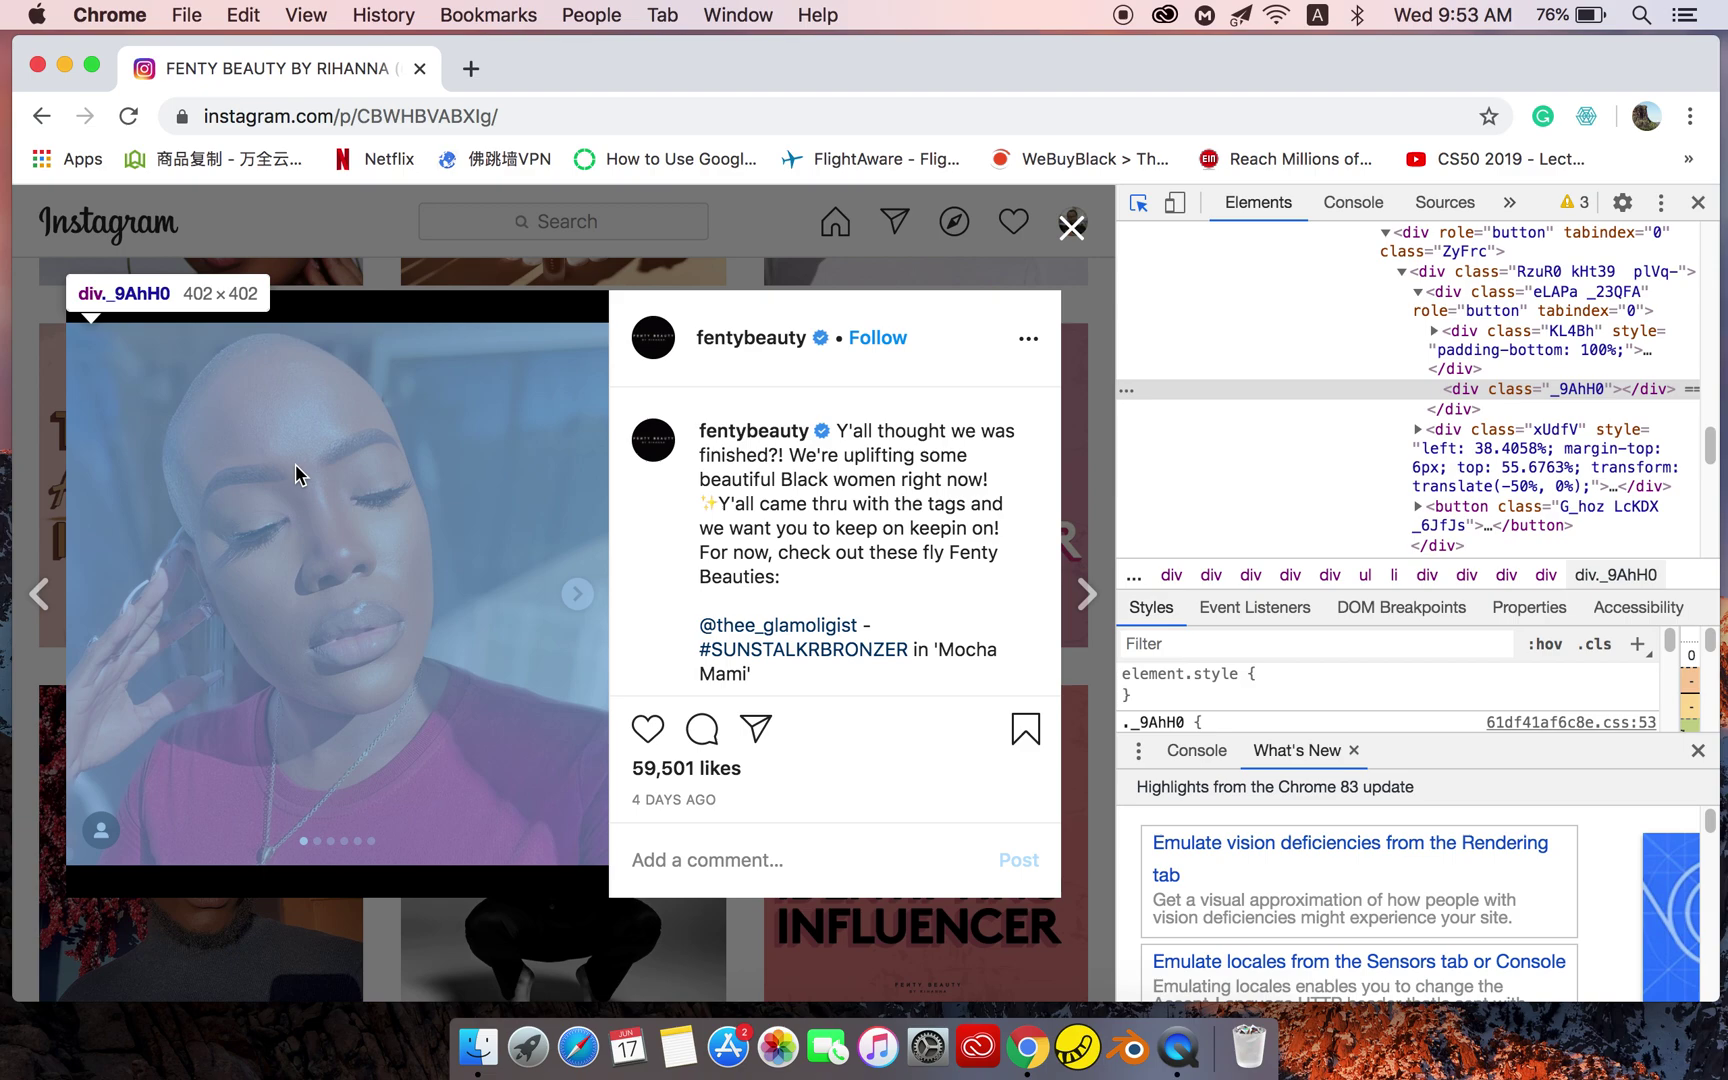
left_click(295, 464)
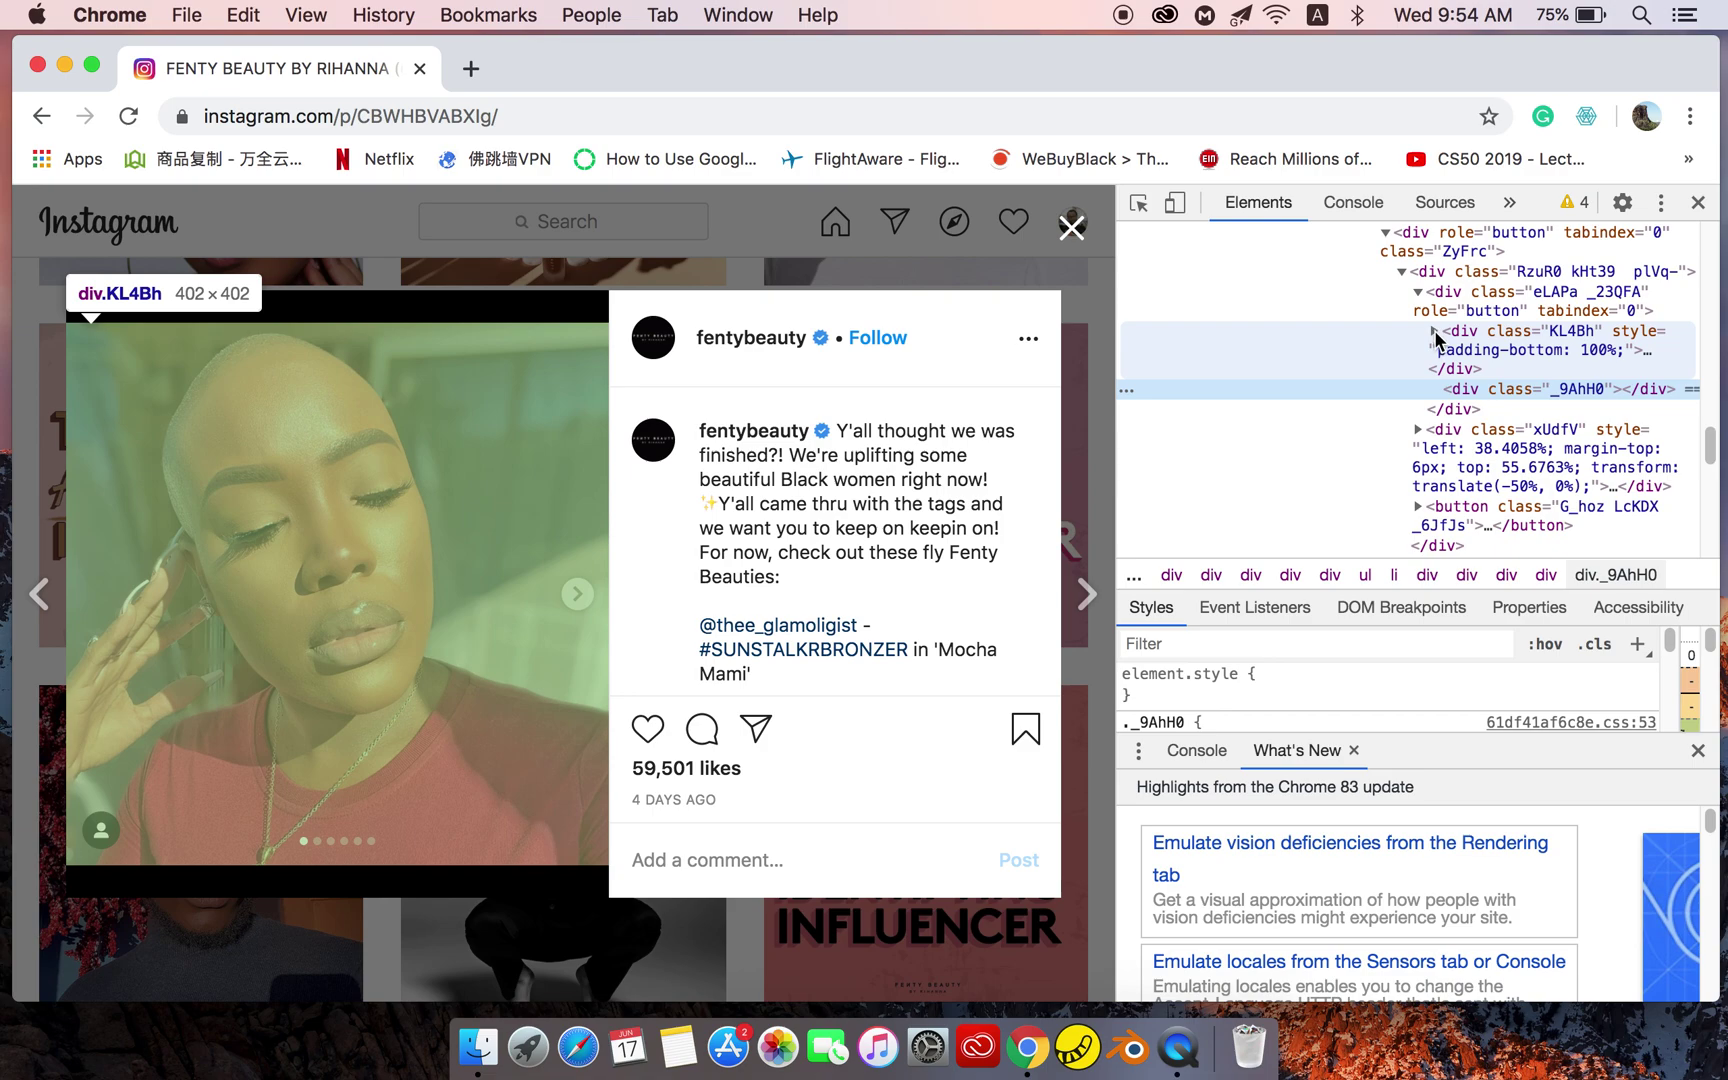
left_click(1434, 331)
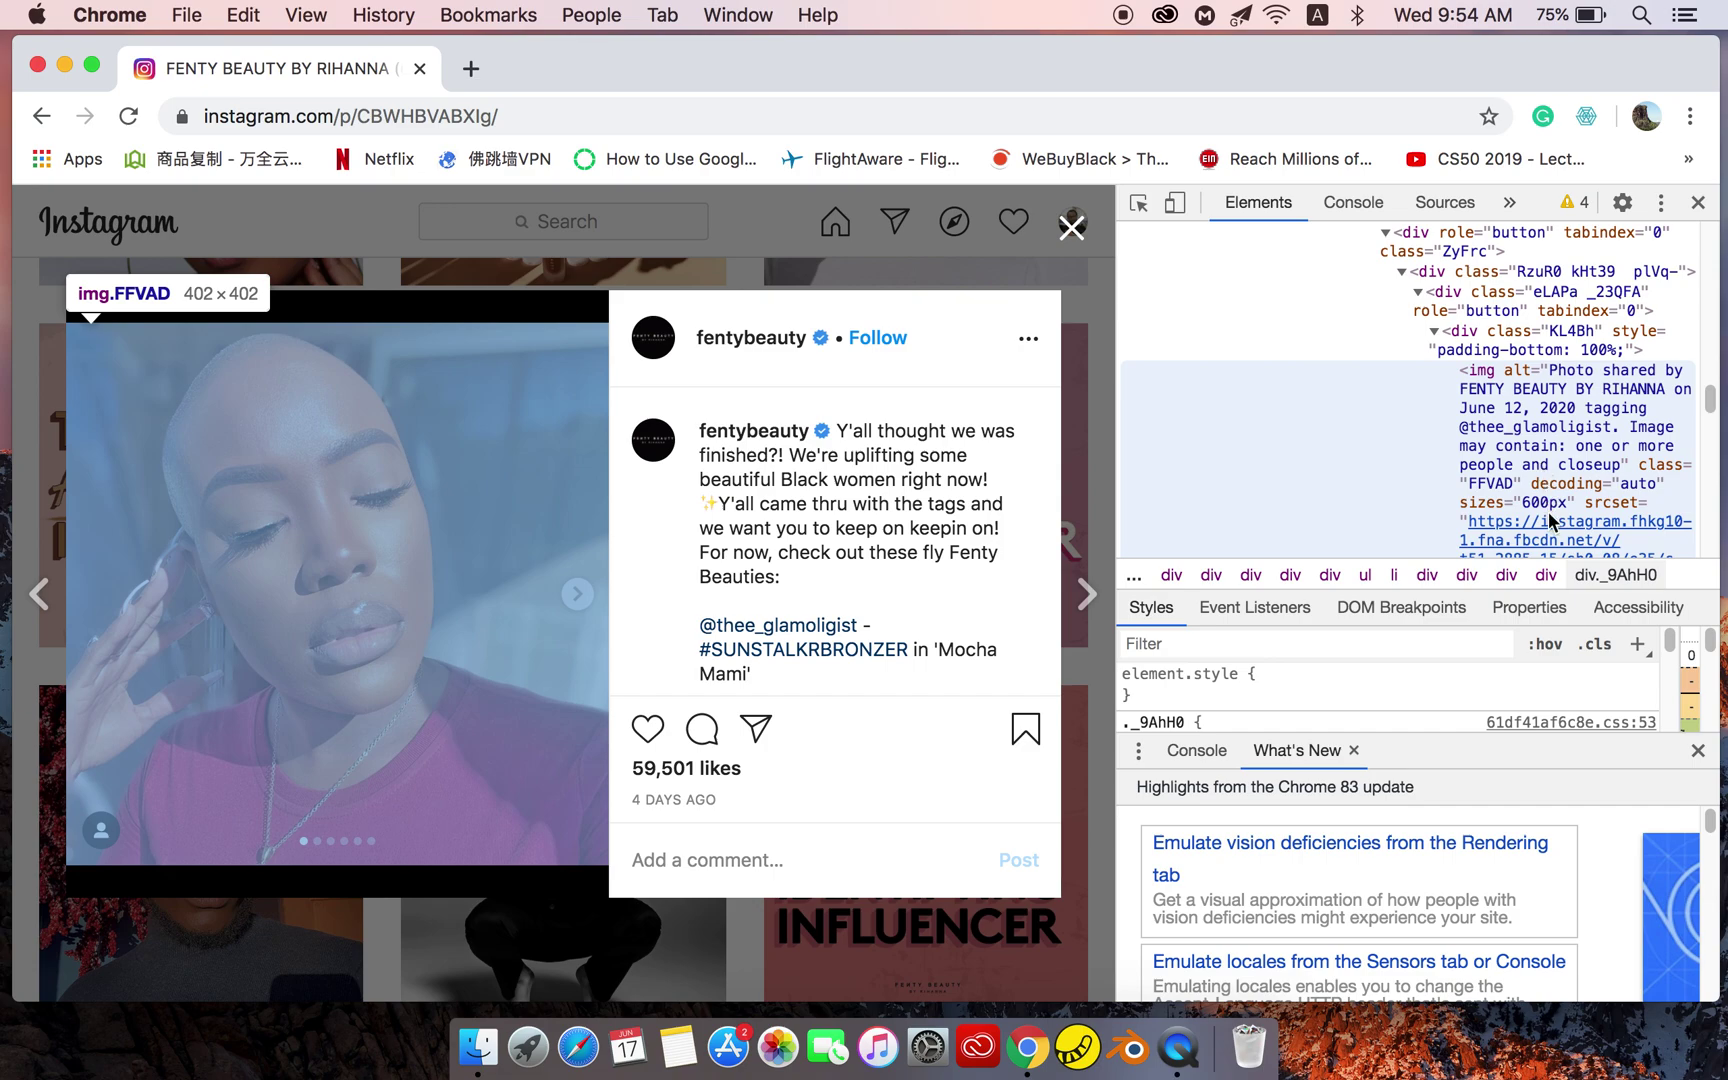
mouse_move(1565, 539)
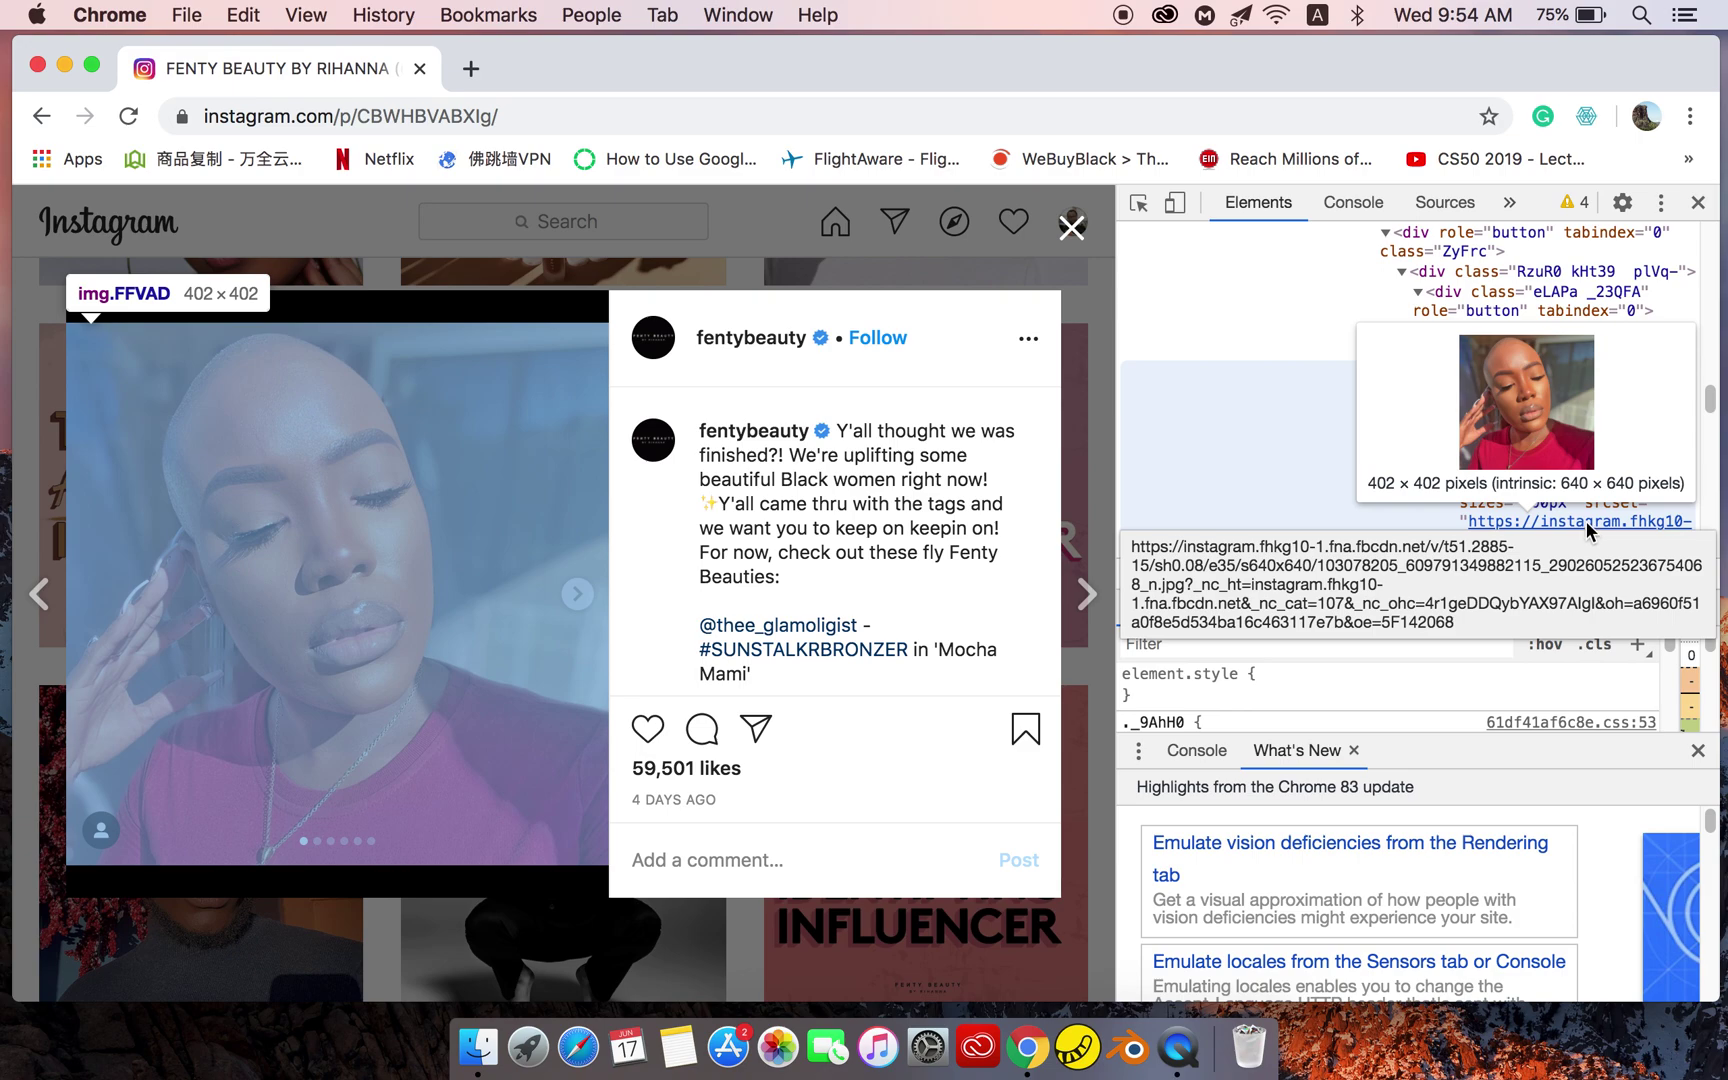
left_click(1588, 521)
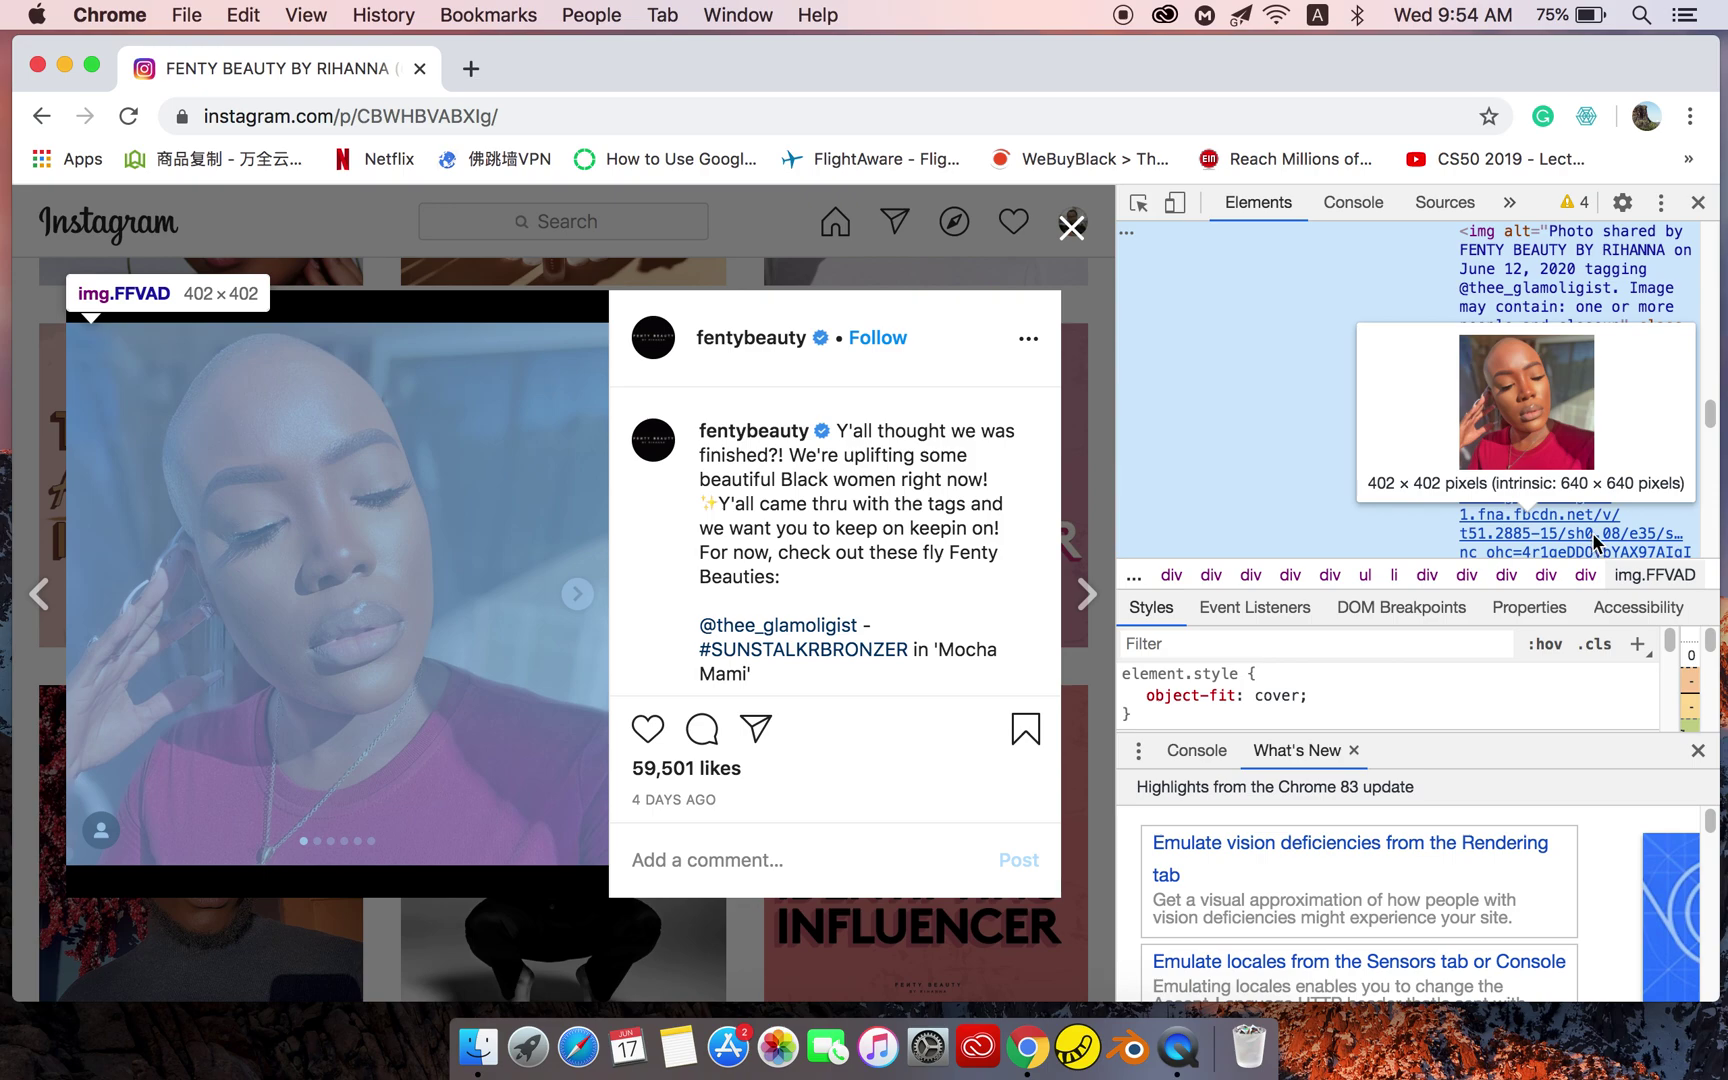
right_click(1590, 539)
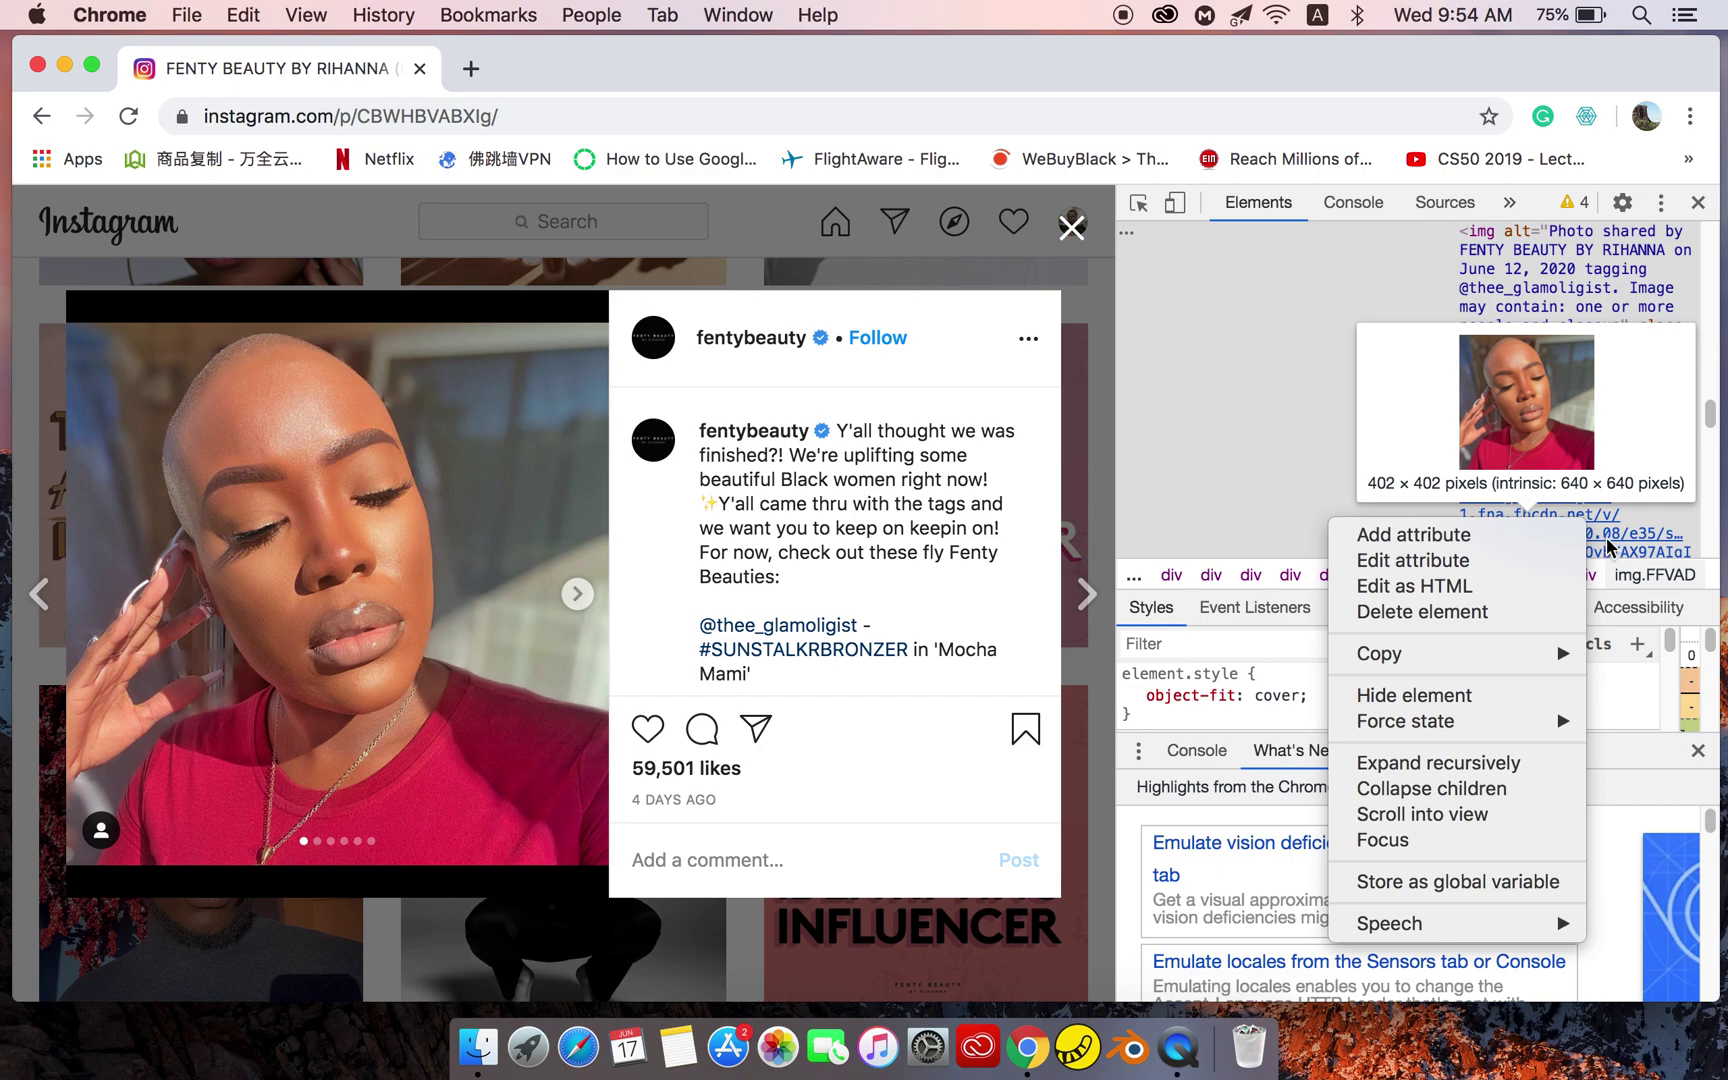
Open the photo's image source link in a new tab, staying on the Instagram post.
right_click(1607, 542)
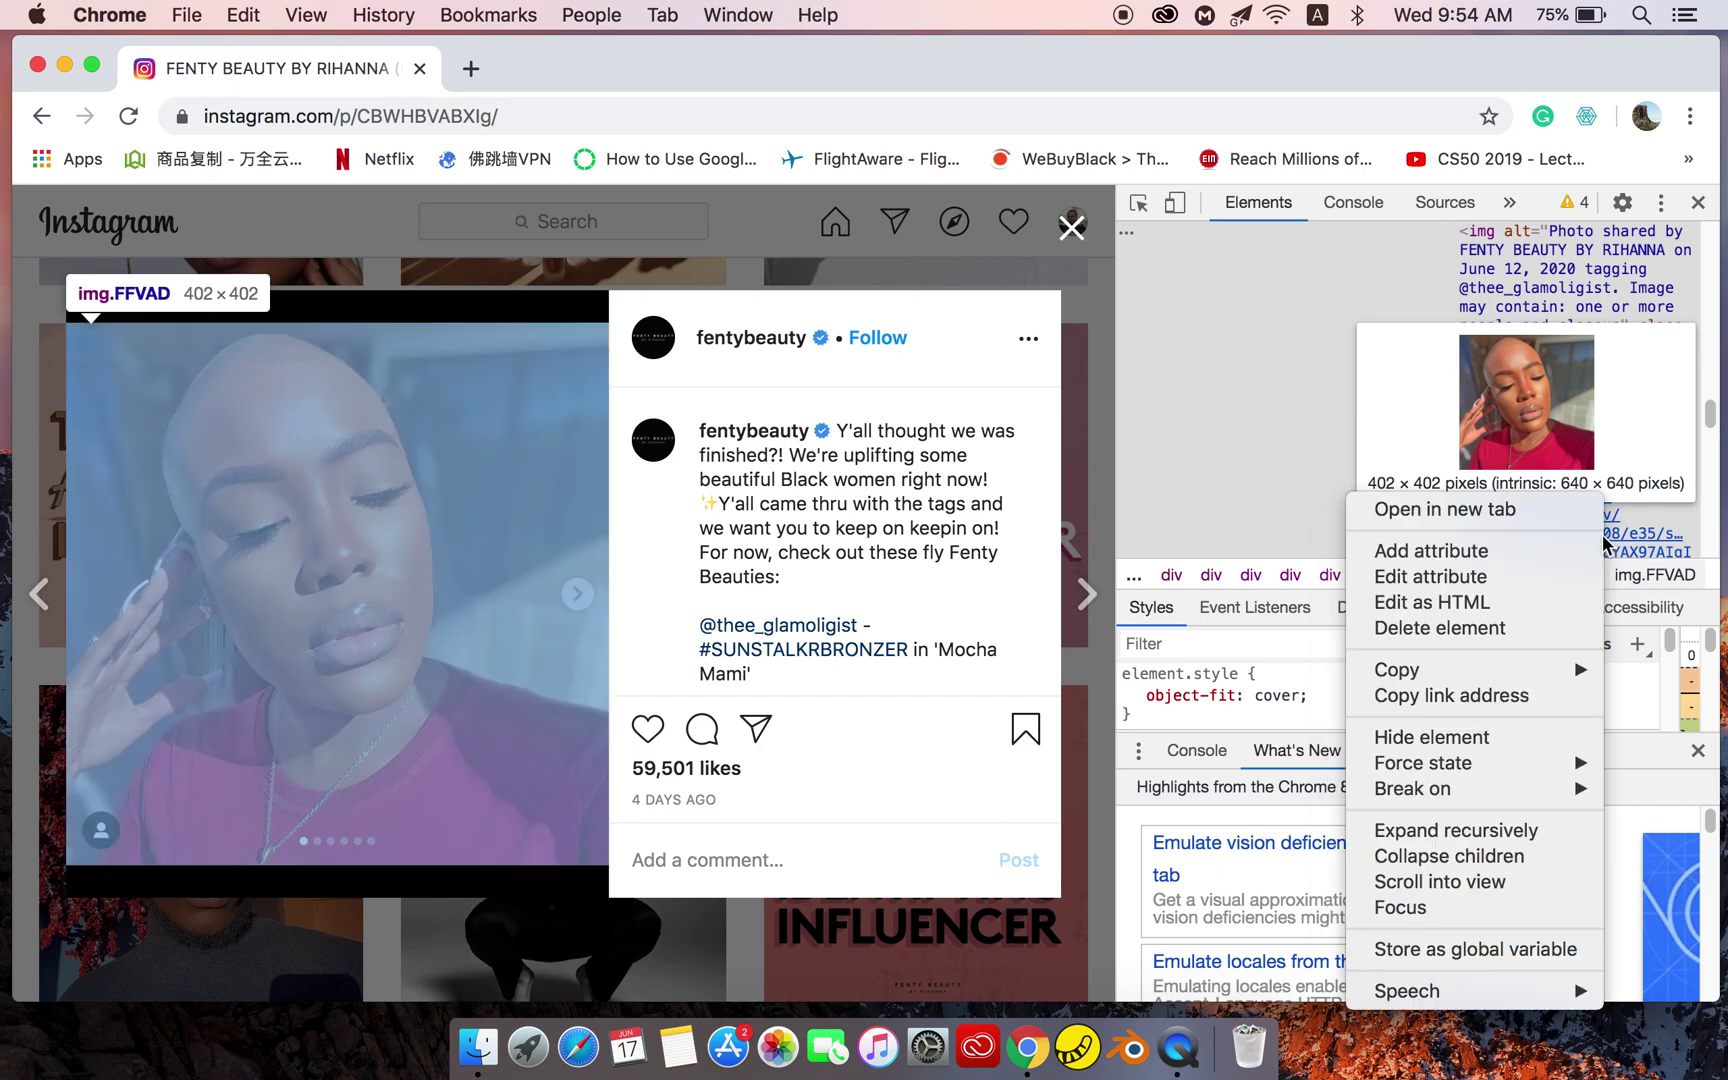
left_click(1512, 510)
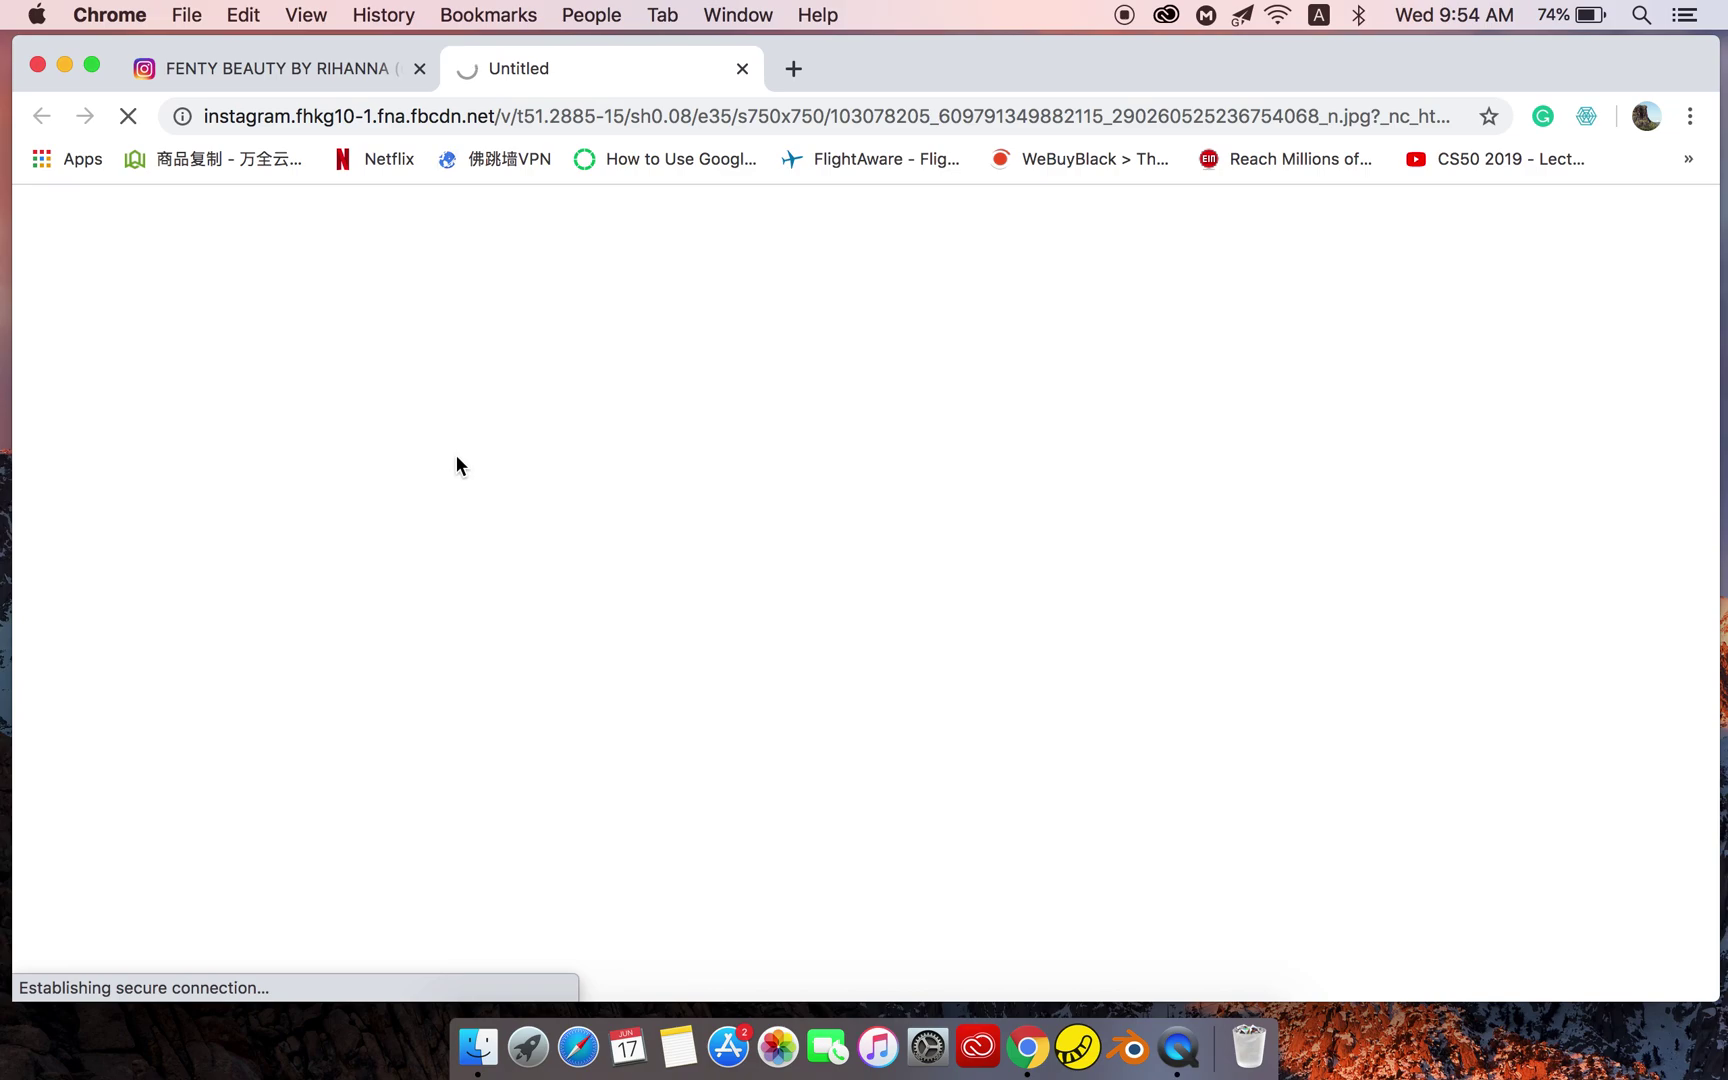
left_click(252, 65)
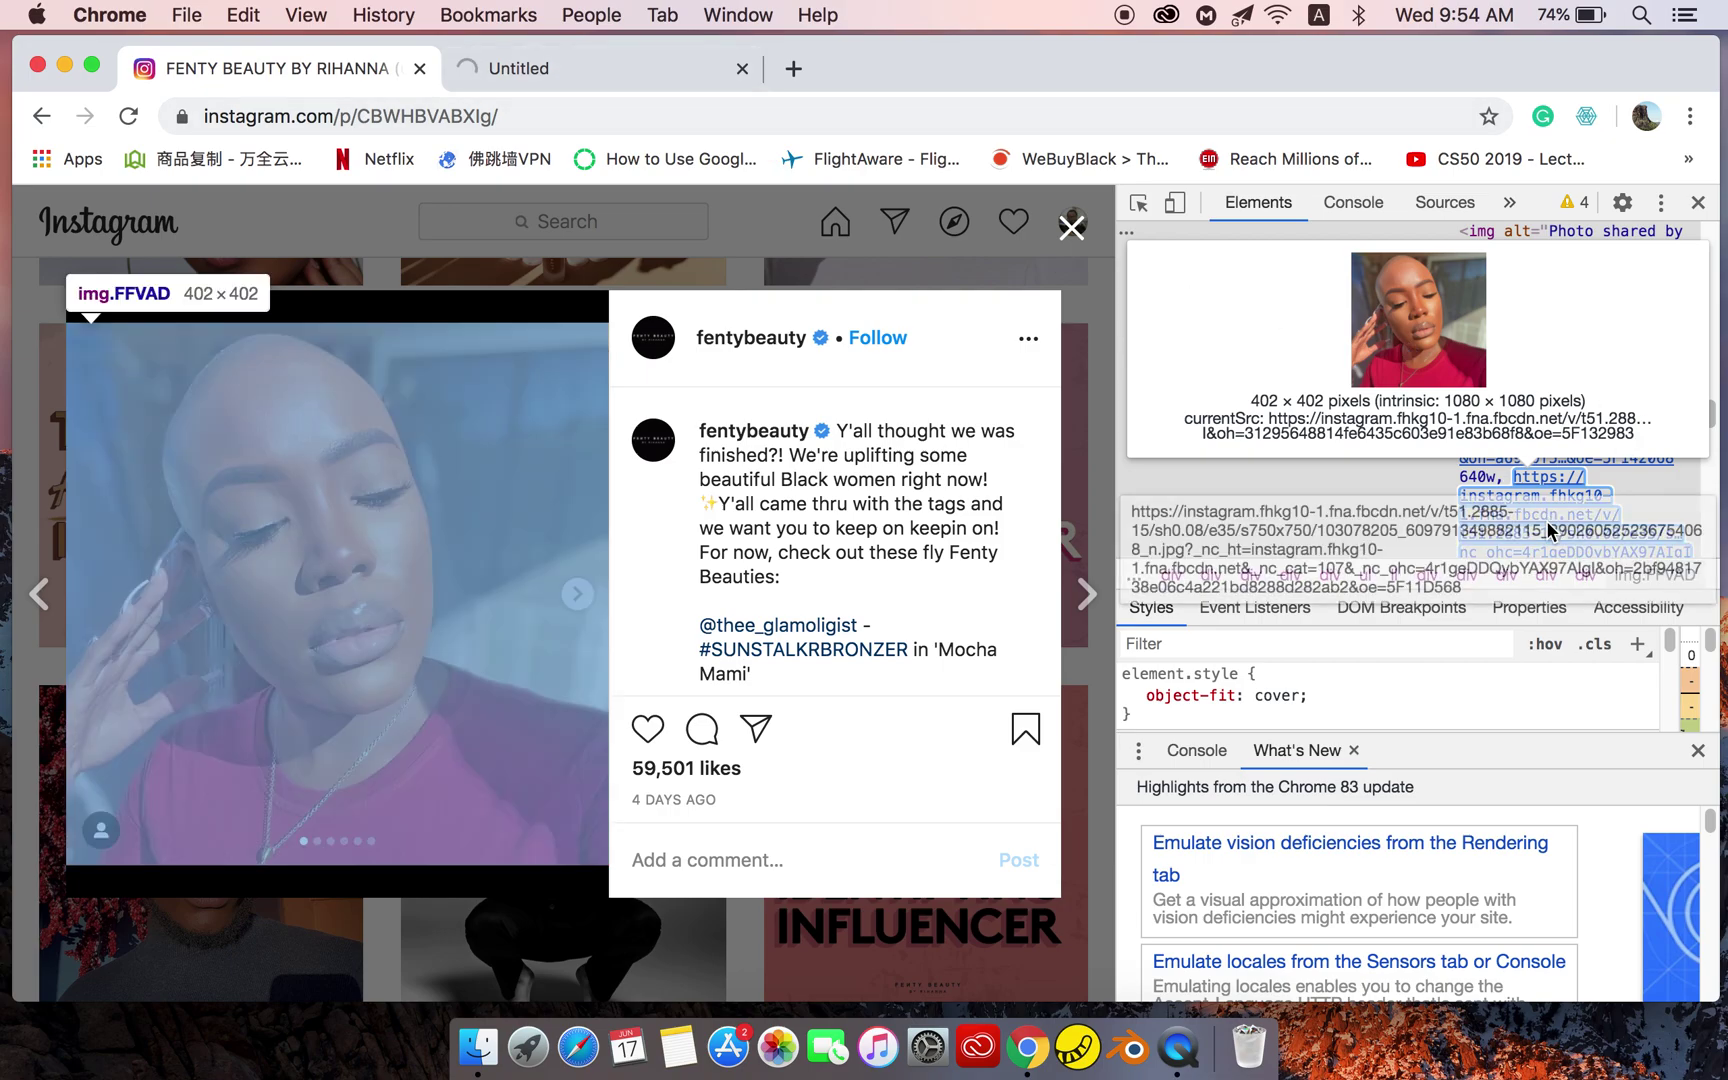
View the photo full-size in its own tab, toggling between fit and full size.
left_click(596, 77)
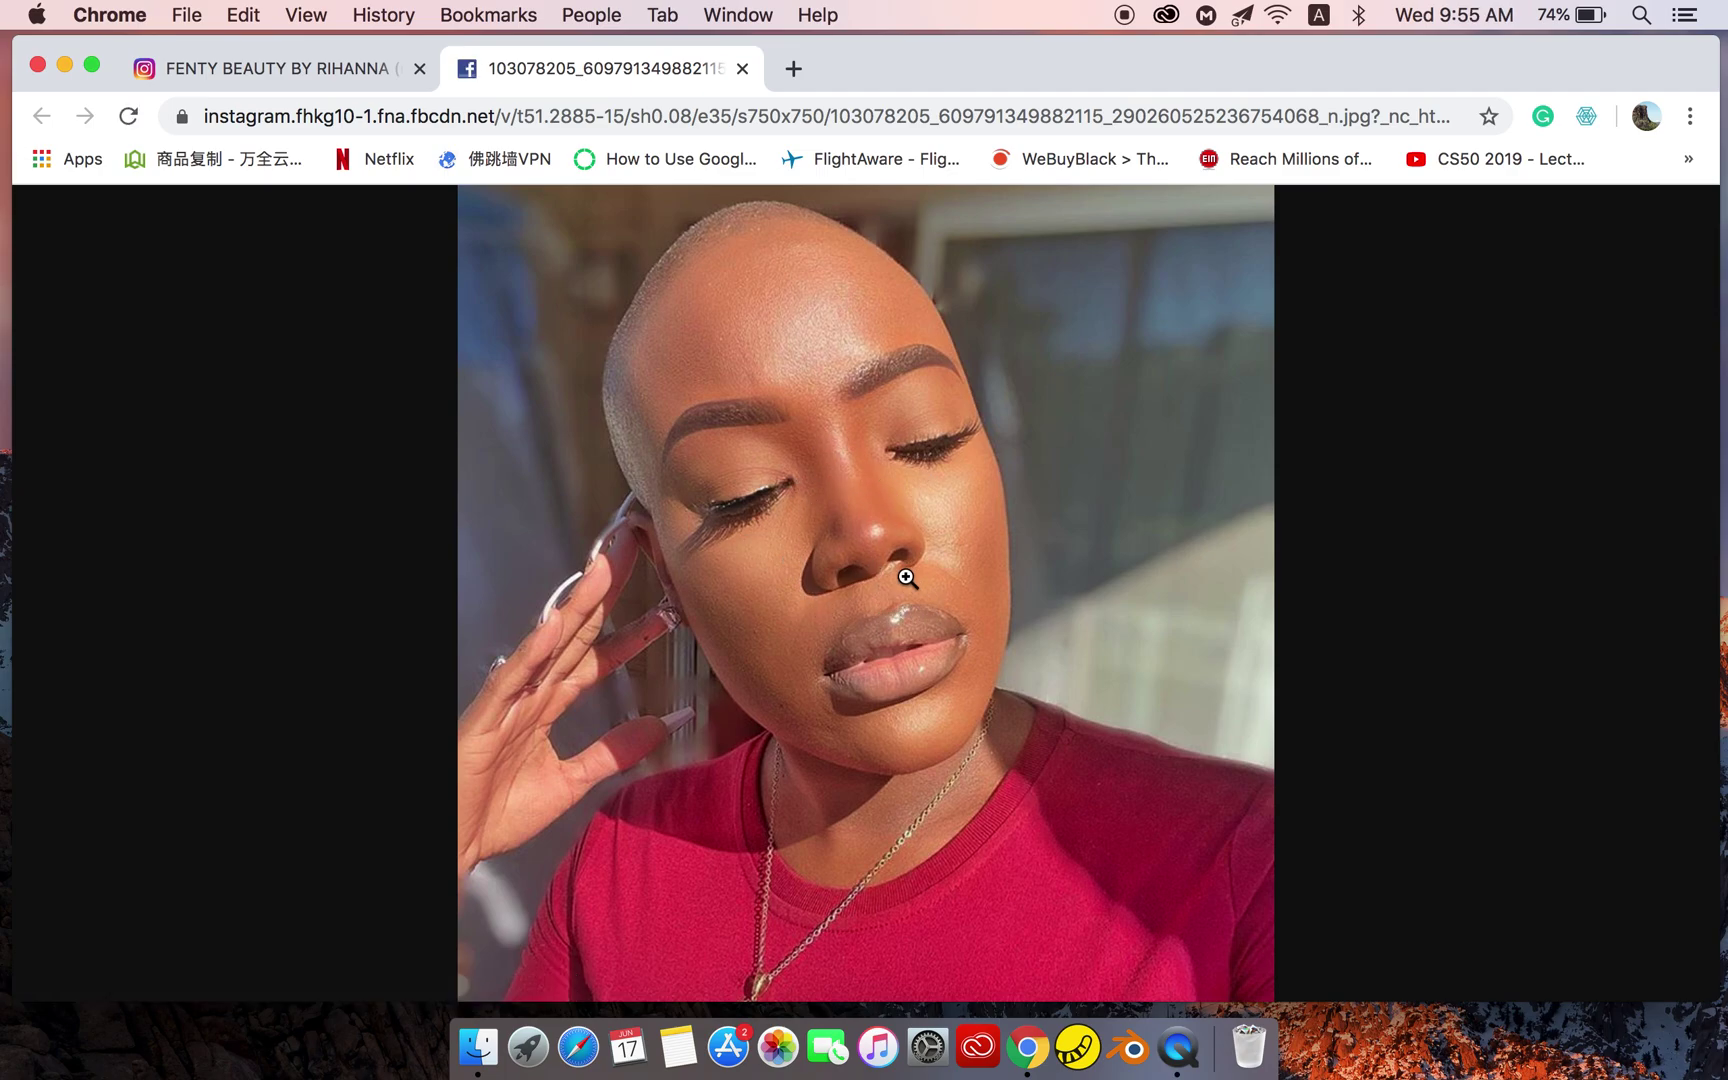
left_click(834, 479)
left_click(832, 474)
left_click(836, 474)
left_click(839, 475)
left_click(841, 476)
left_click(840, 476)
Save the photo as a JPEG image to the Desktop.
right_click(843, 441)
left_click(927, 482)
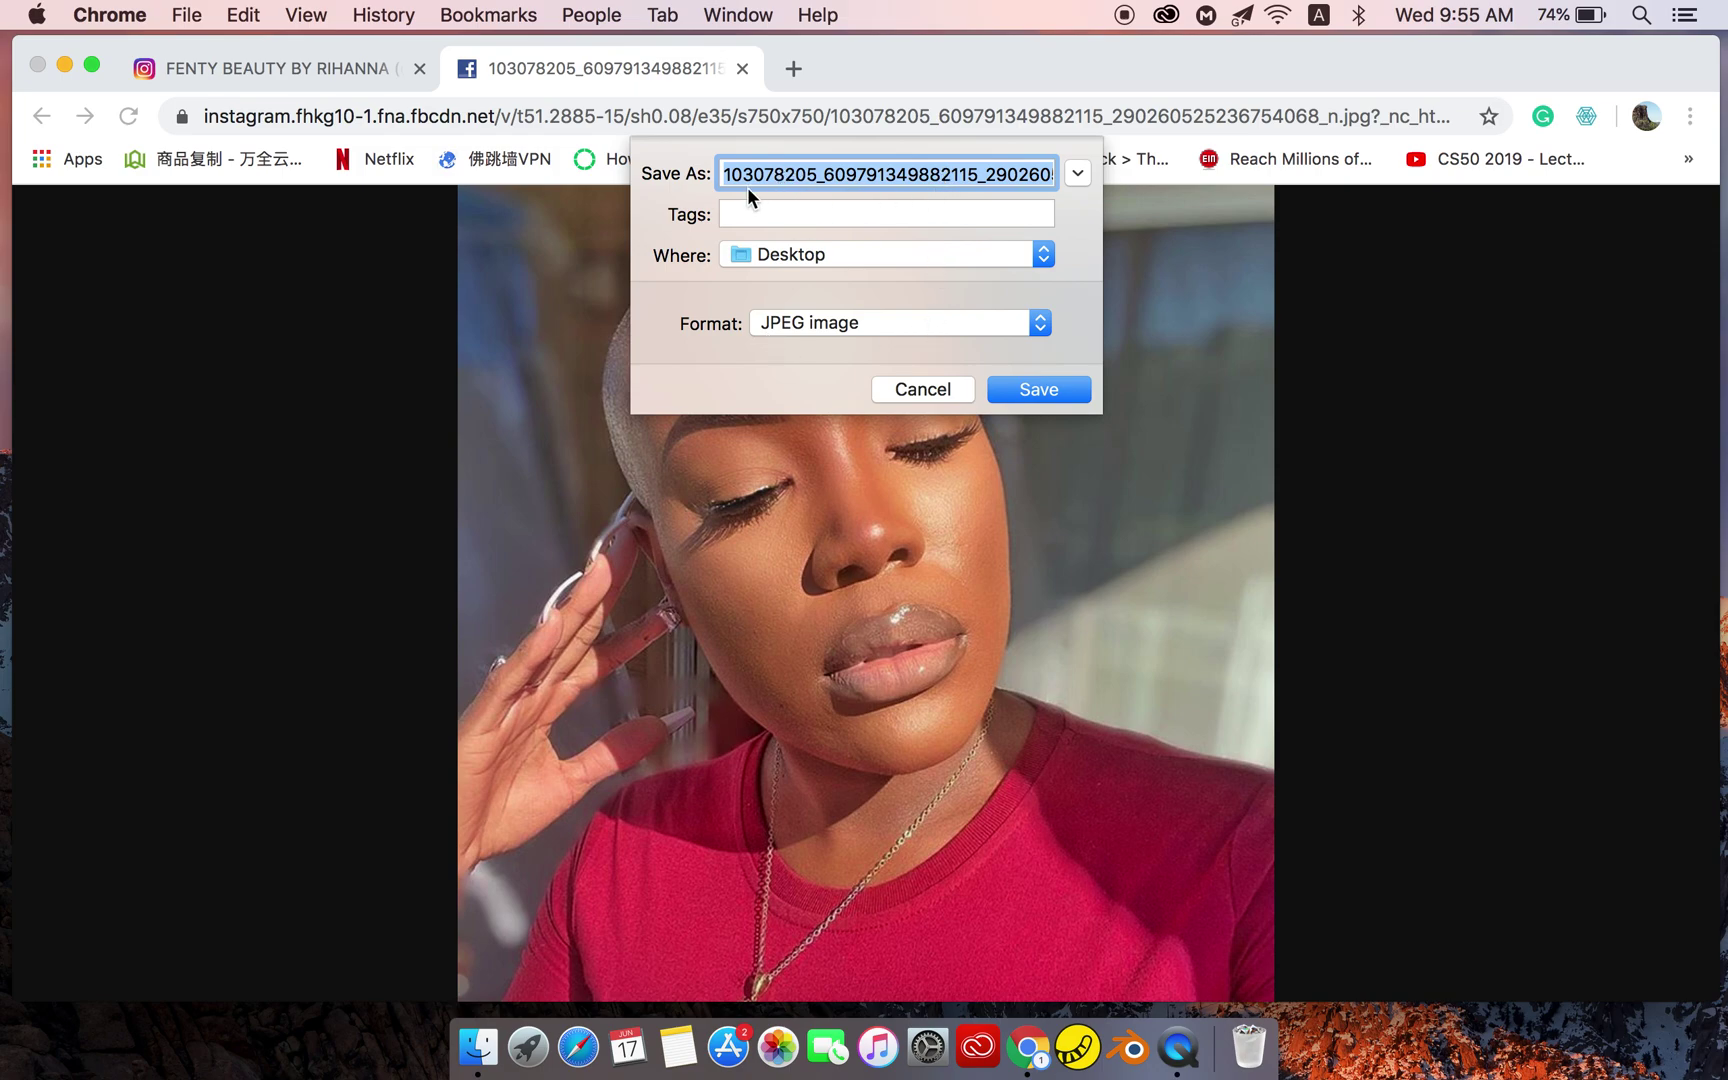
left_click(1035, 389)
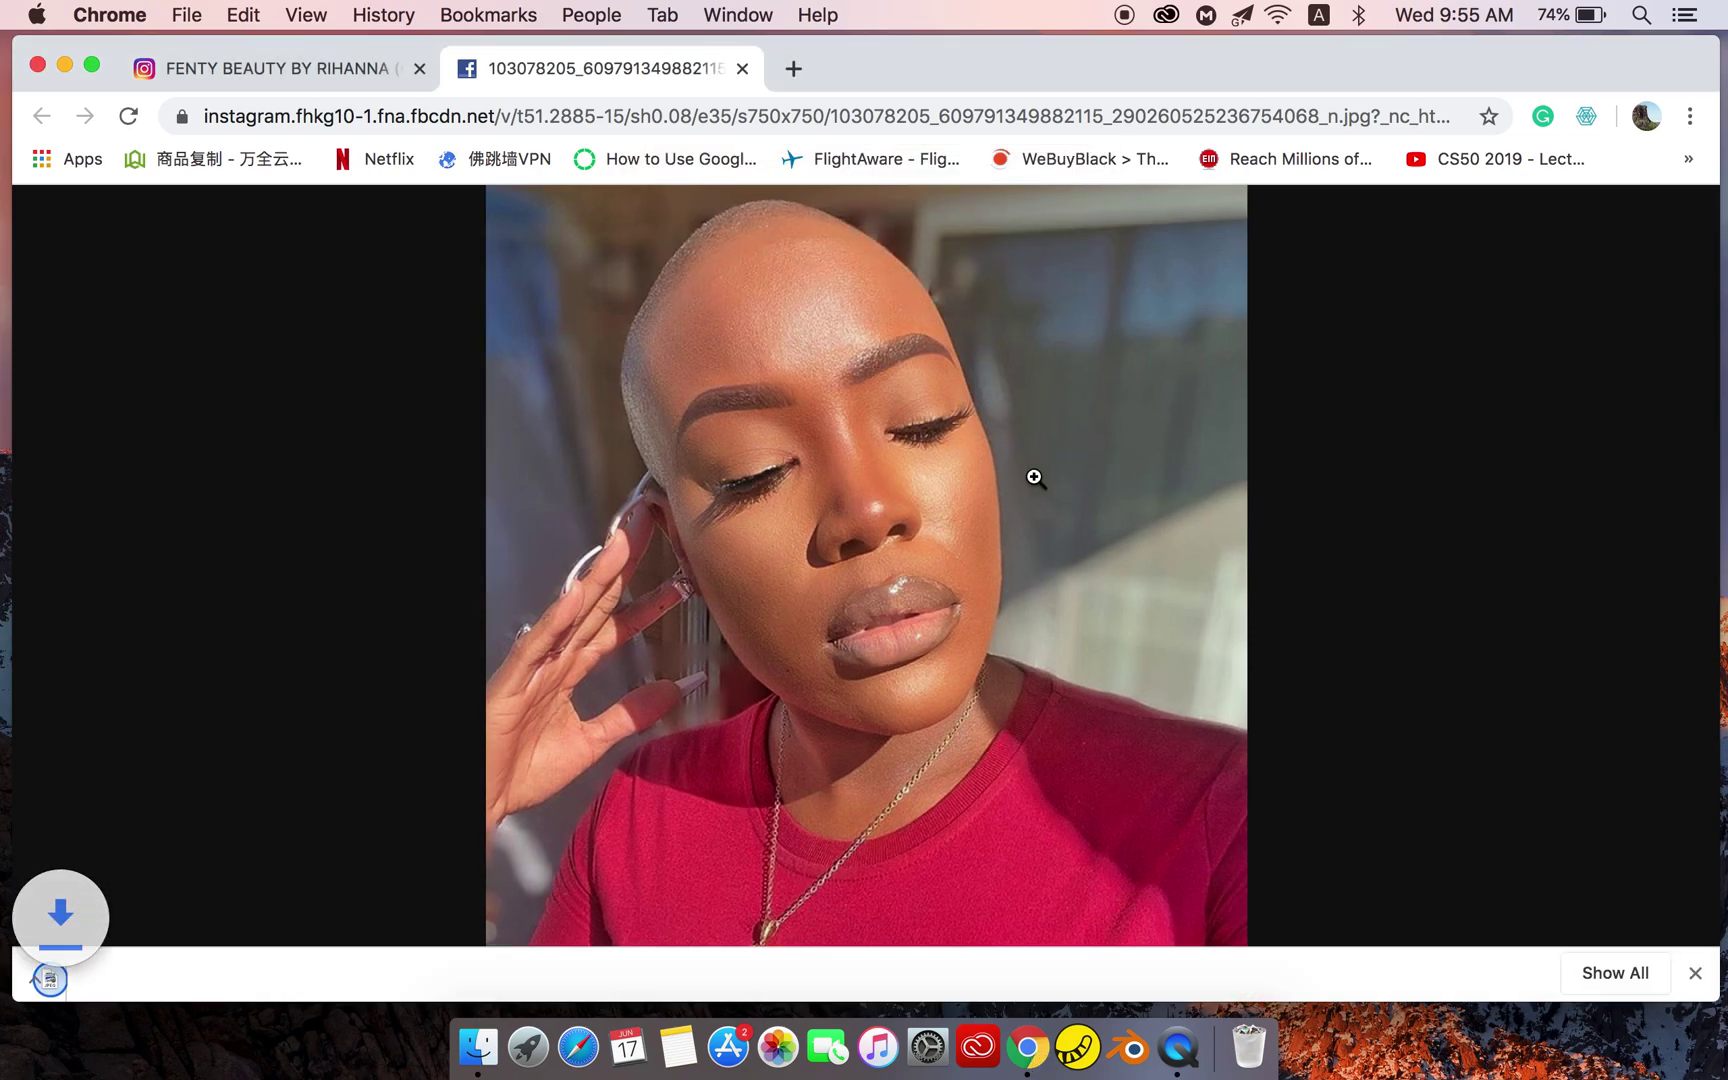
Minimize Chrome, close the Desktop folder and open the saved JPEG in Preview.
left_click(64, 64)
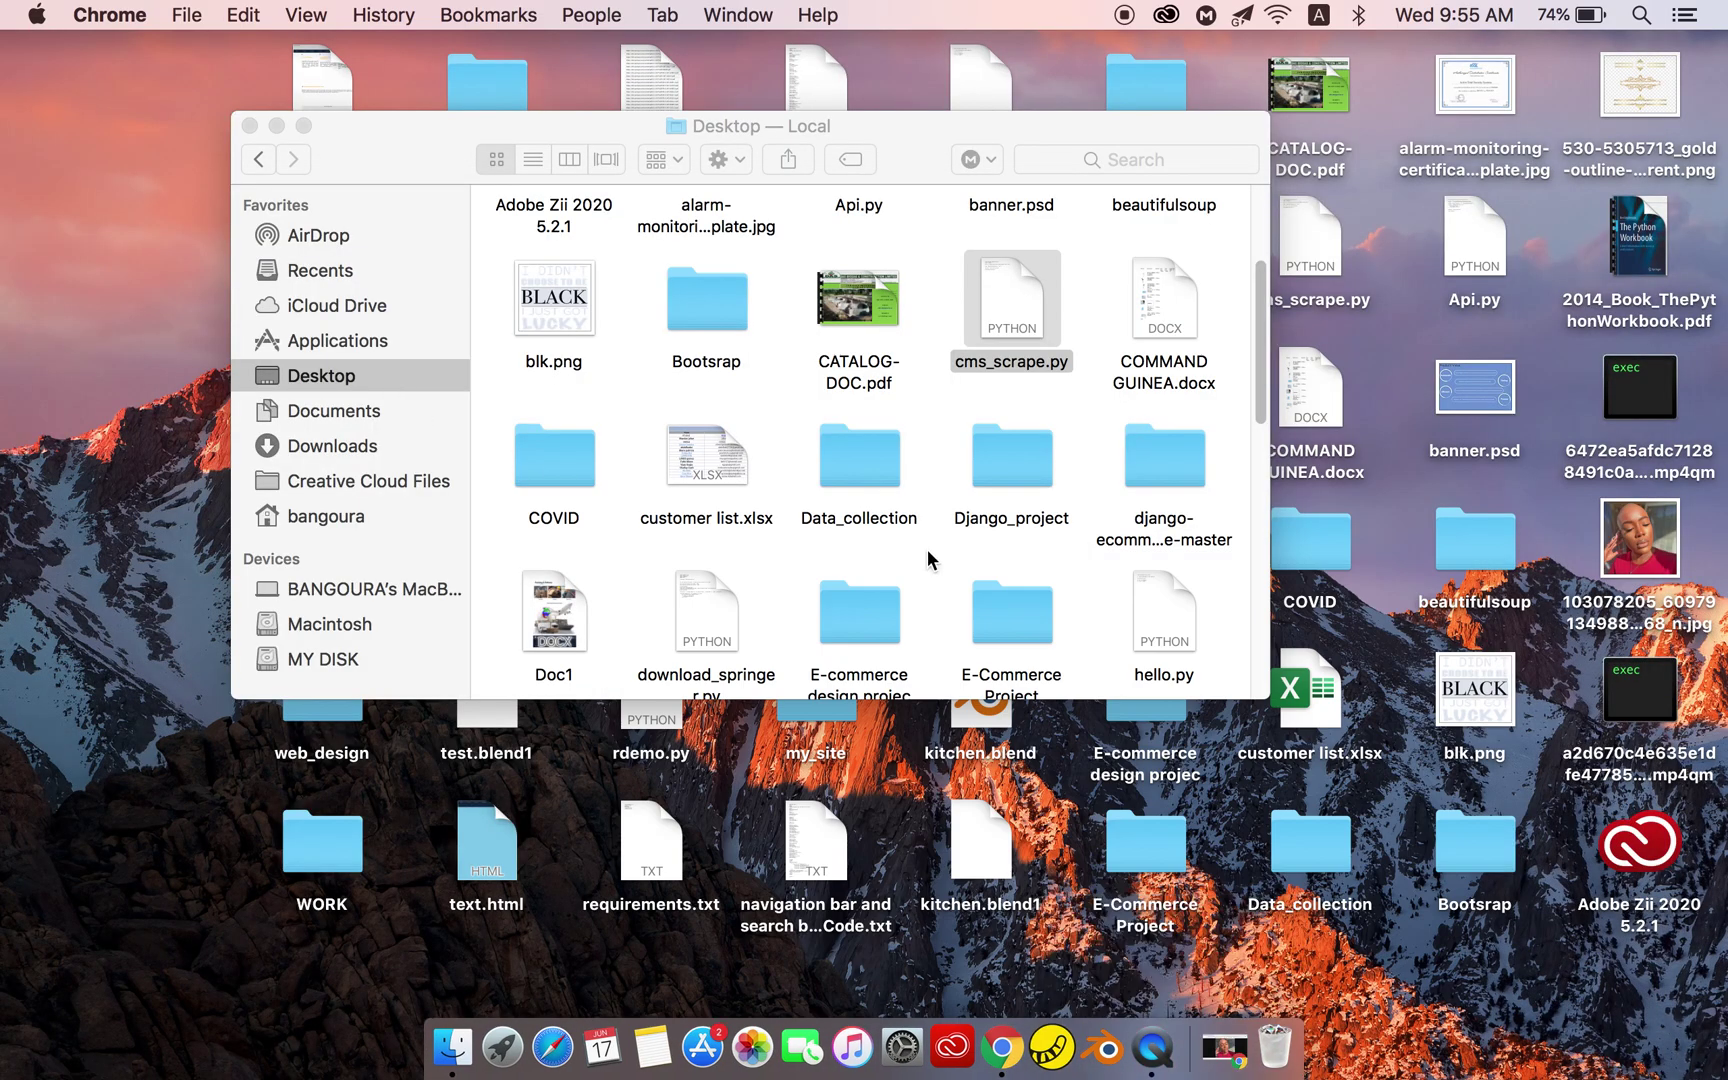
left_click(250, 126)
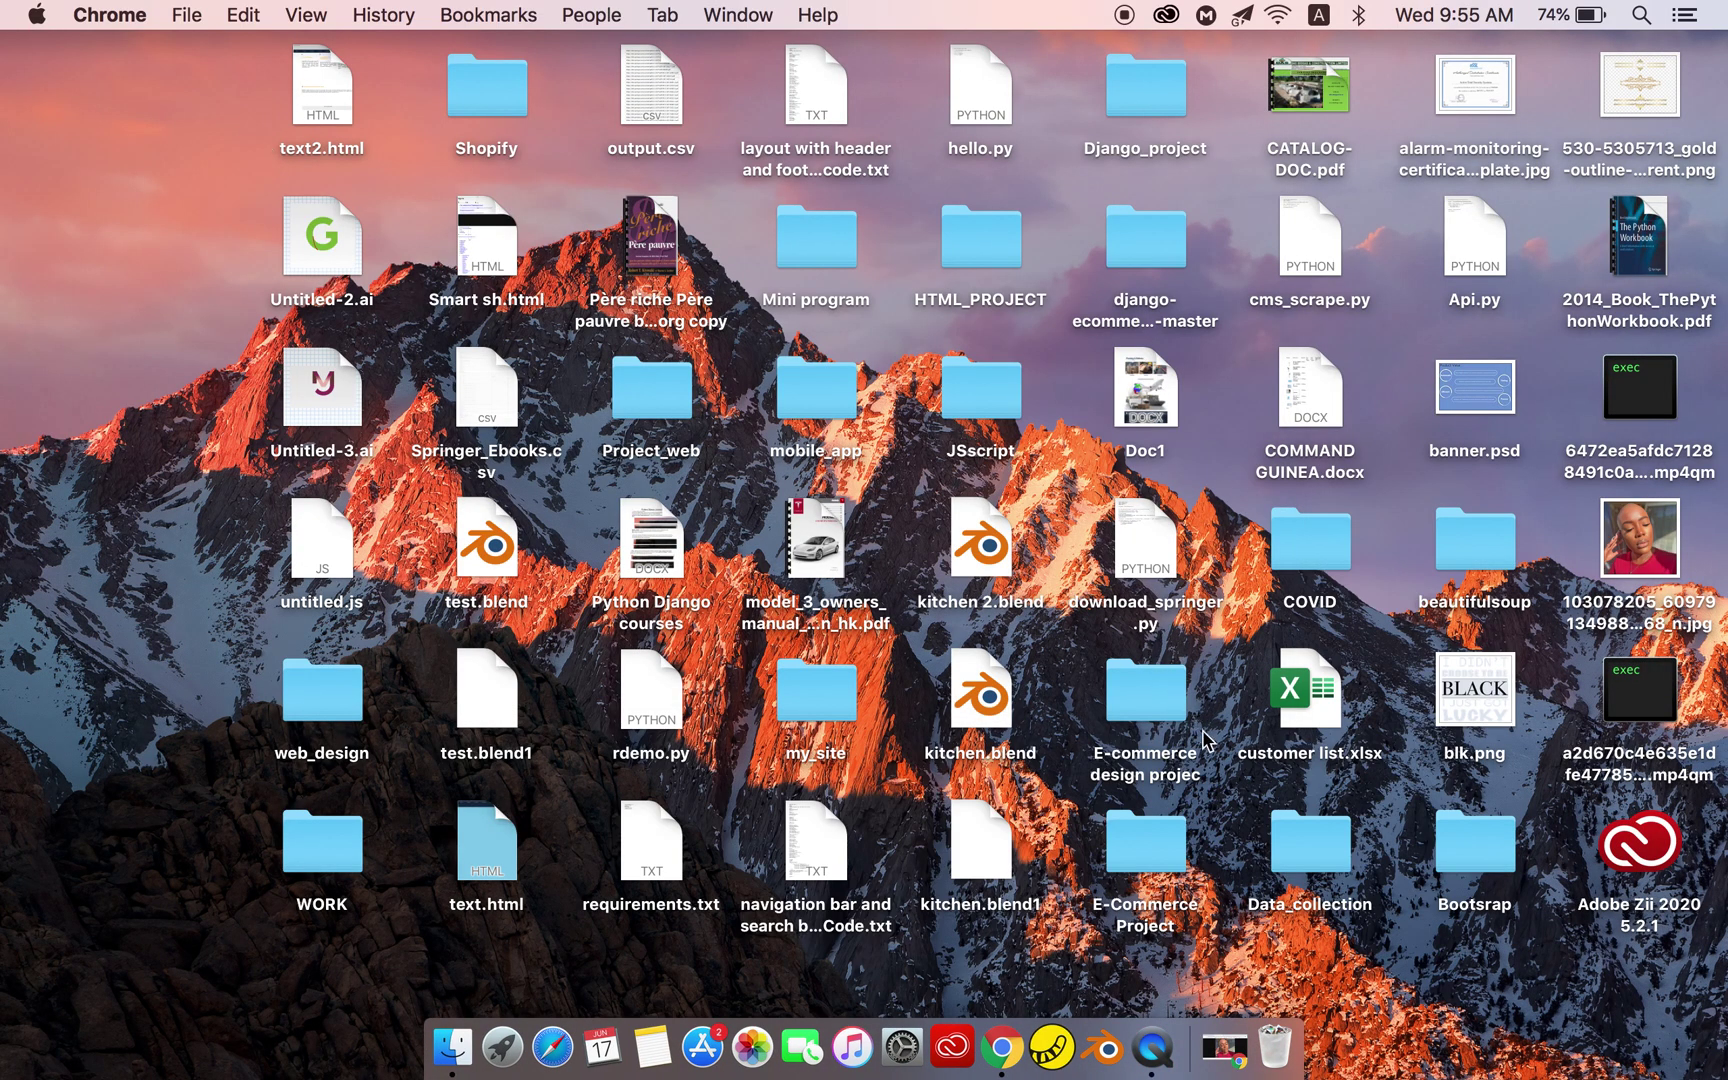
double_click(1640, 560)
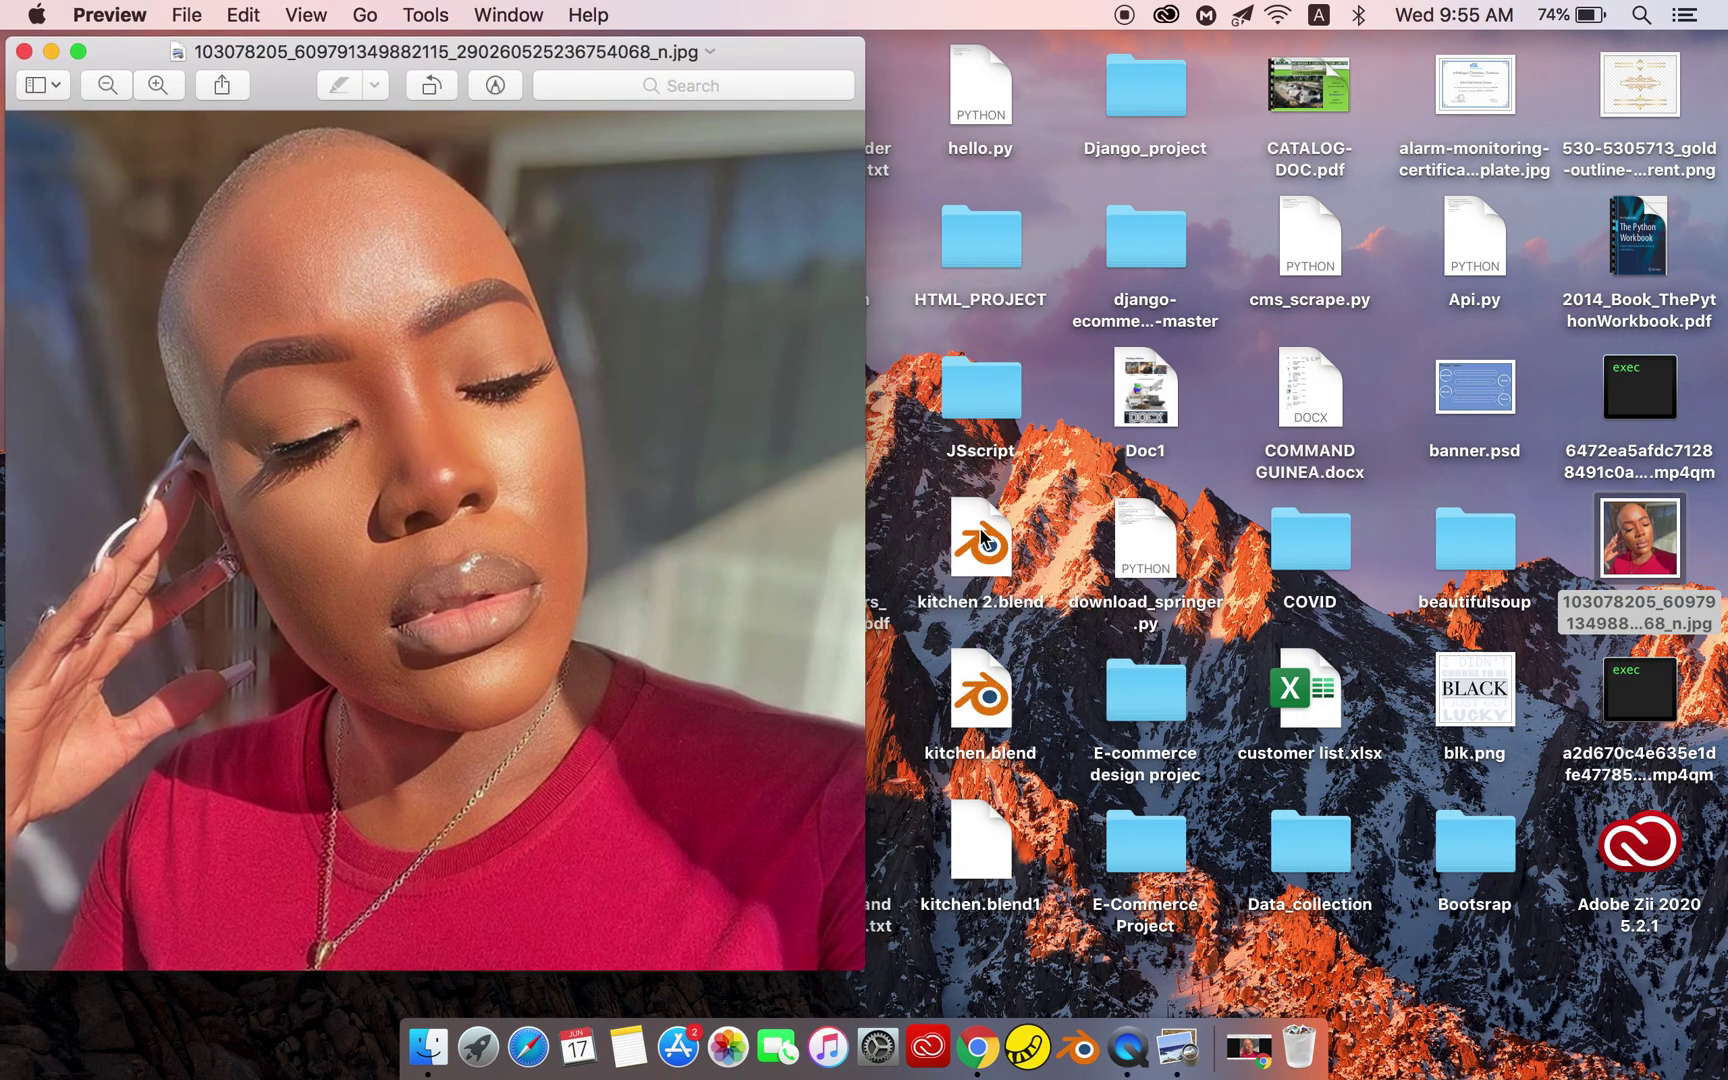
left_click_drag(735, 51, 1105, 93)
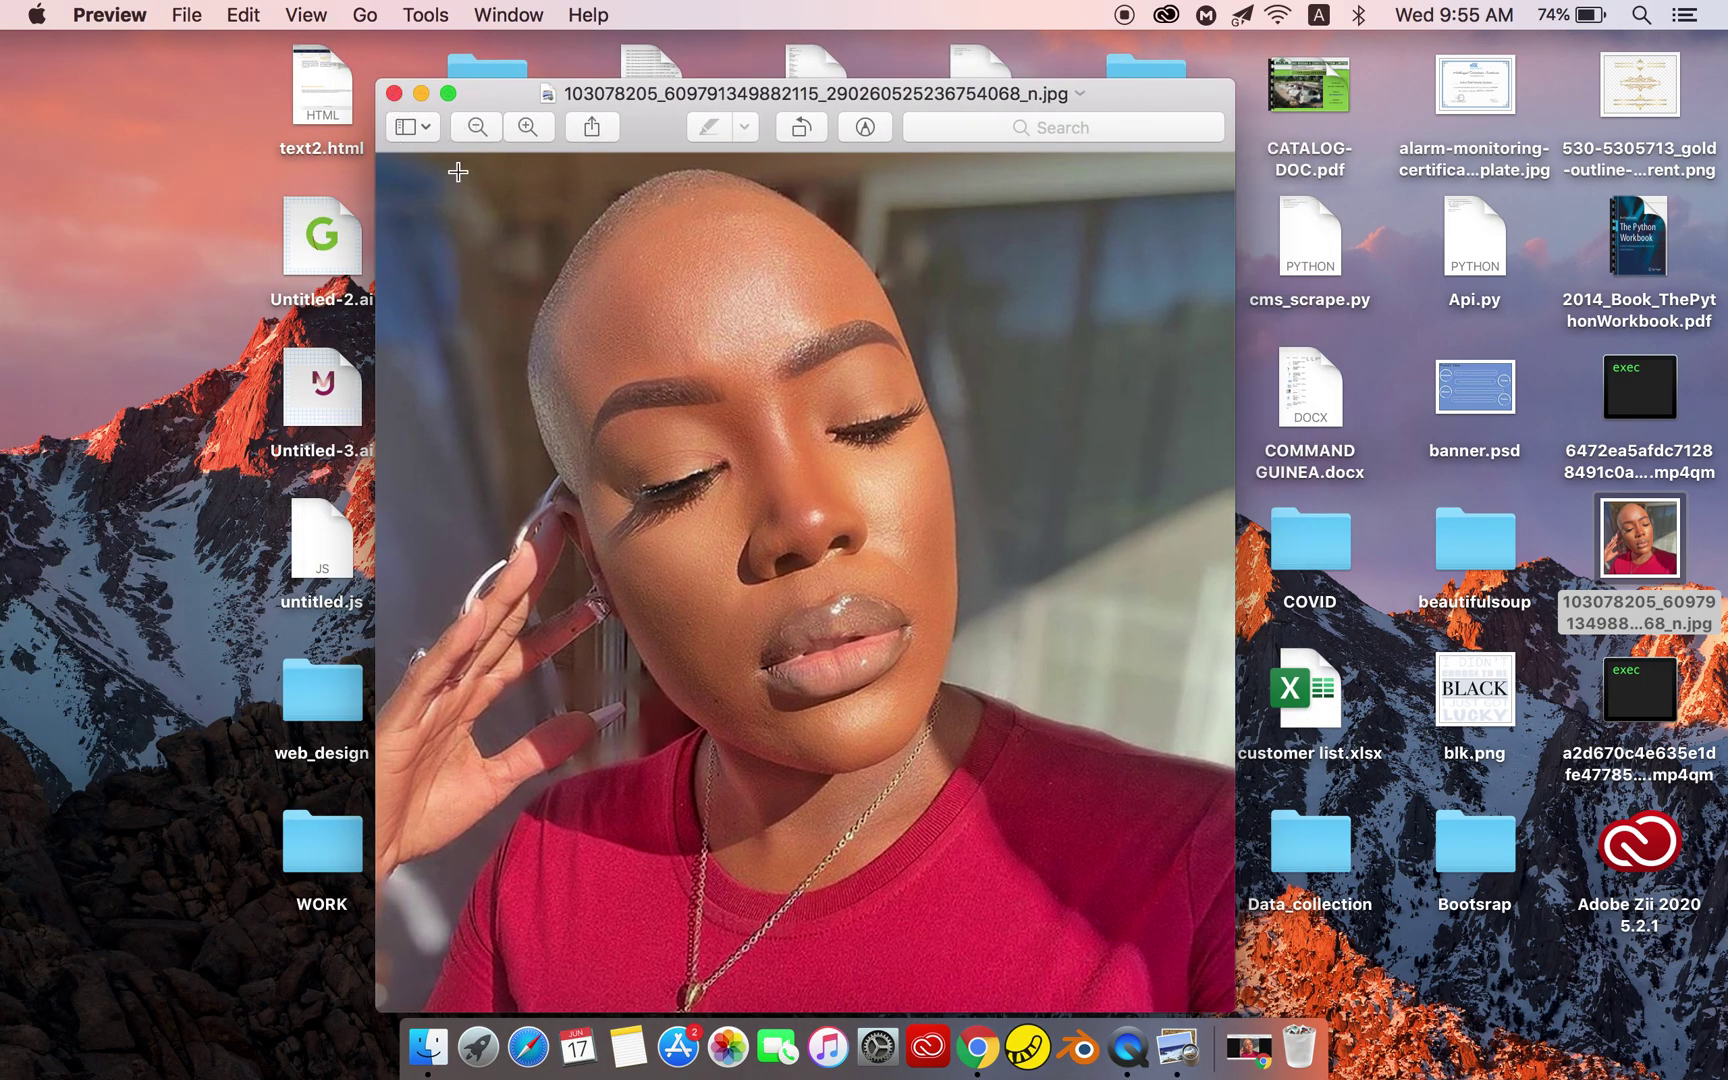
left_click_drag(1159, 99, 1162, 68)
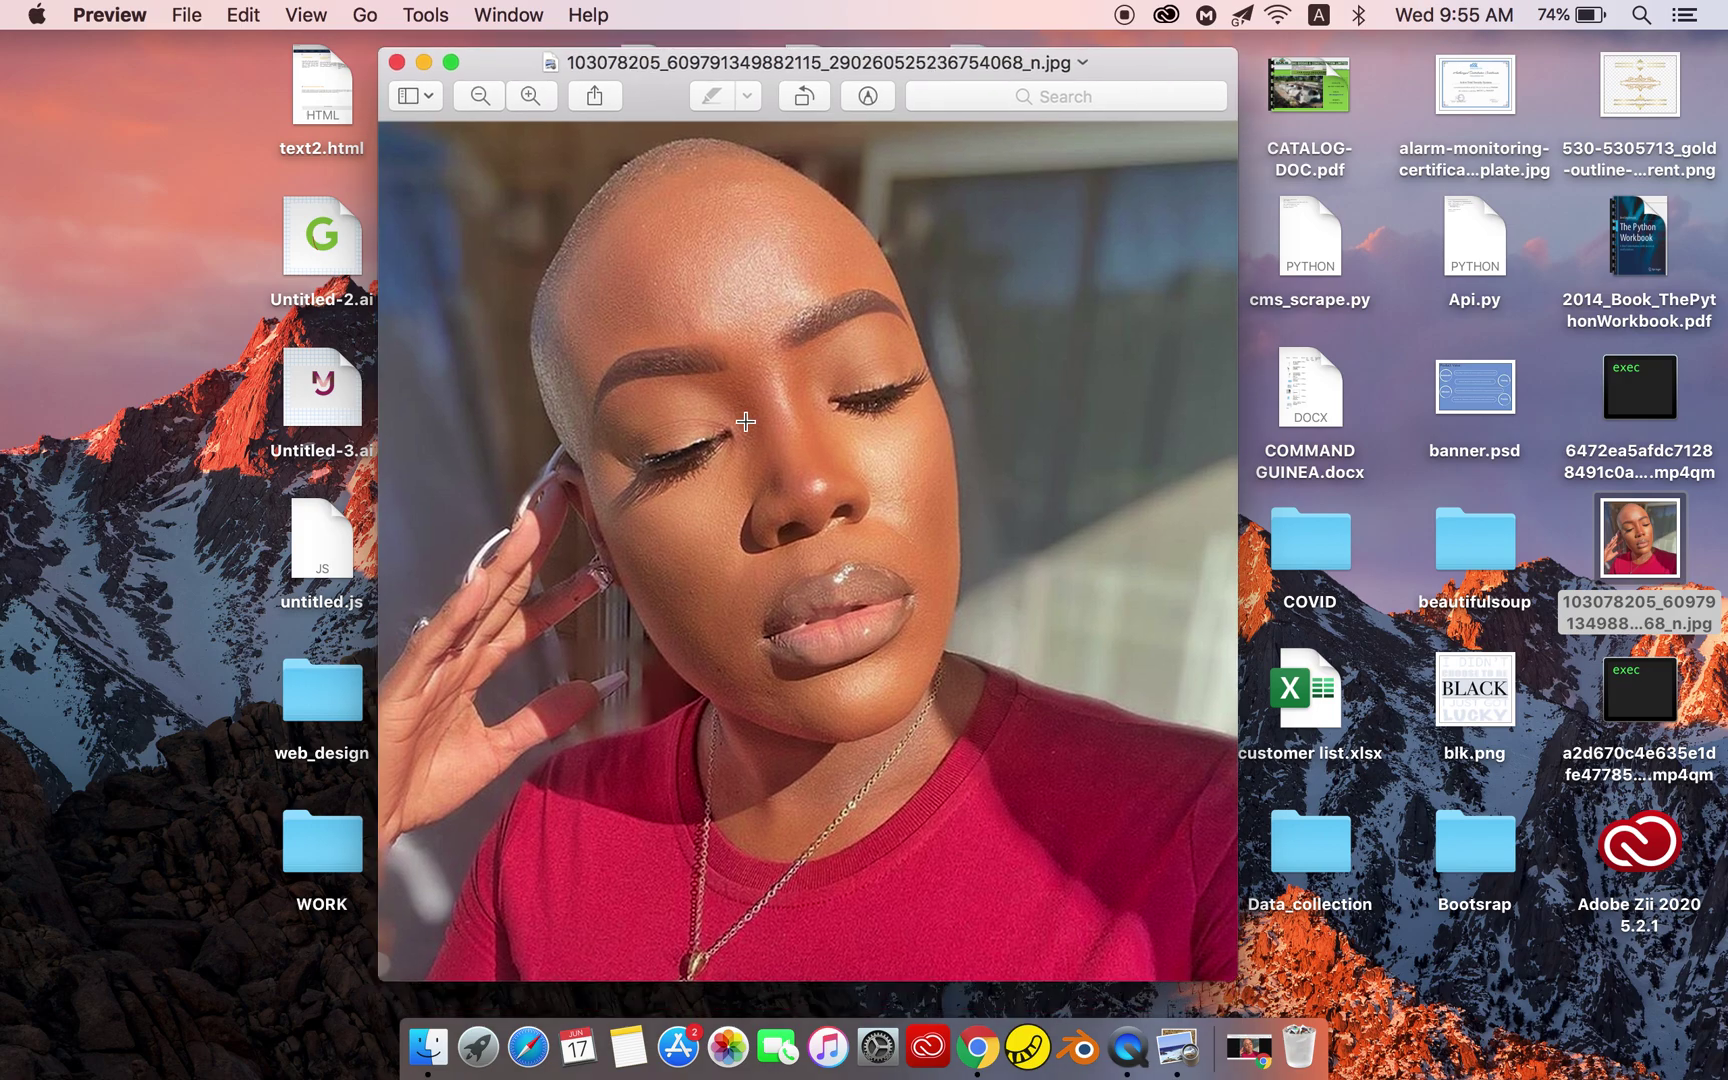
Close Preview and bring Chrome back to the Instagram post tab.
left_click(397, 63)
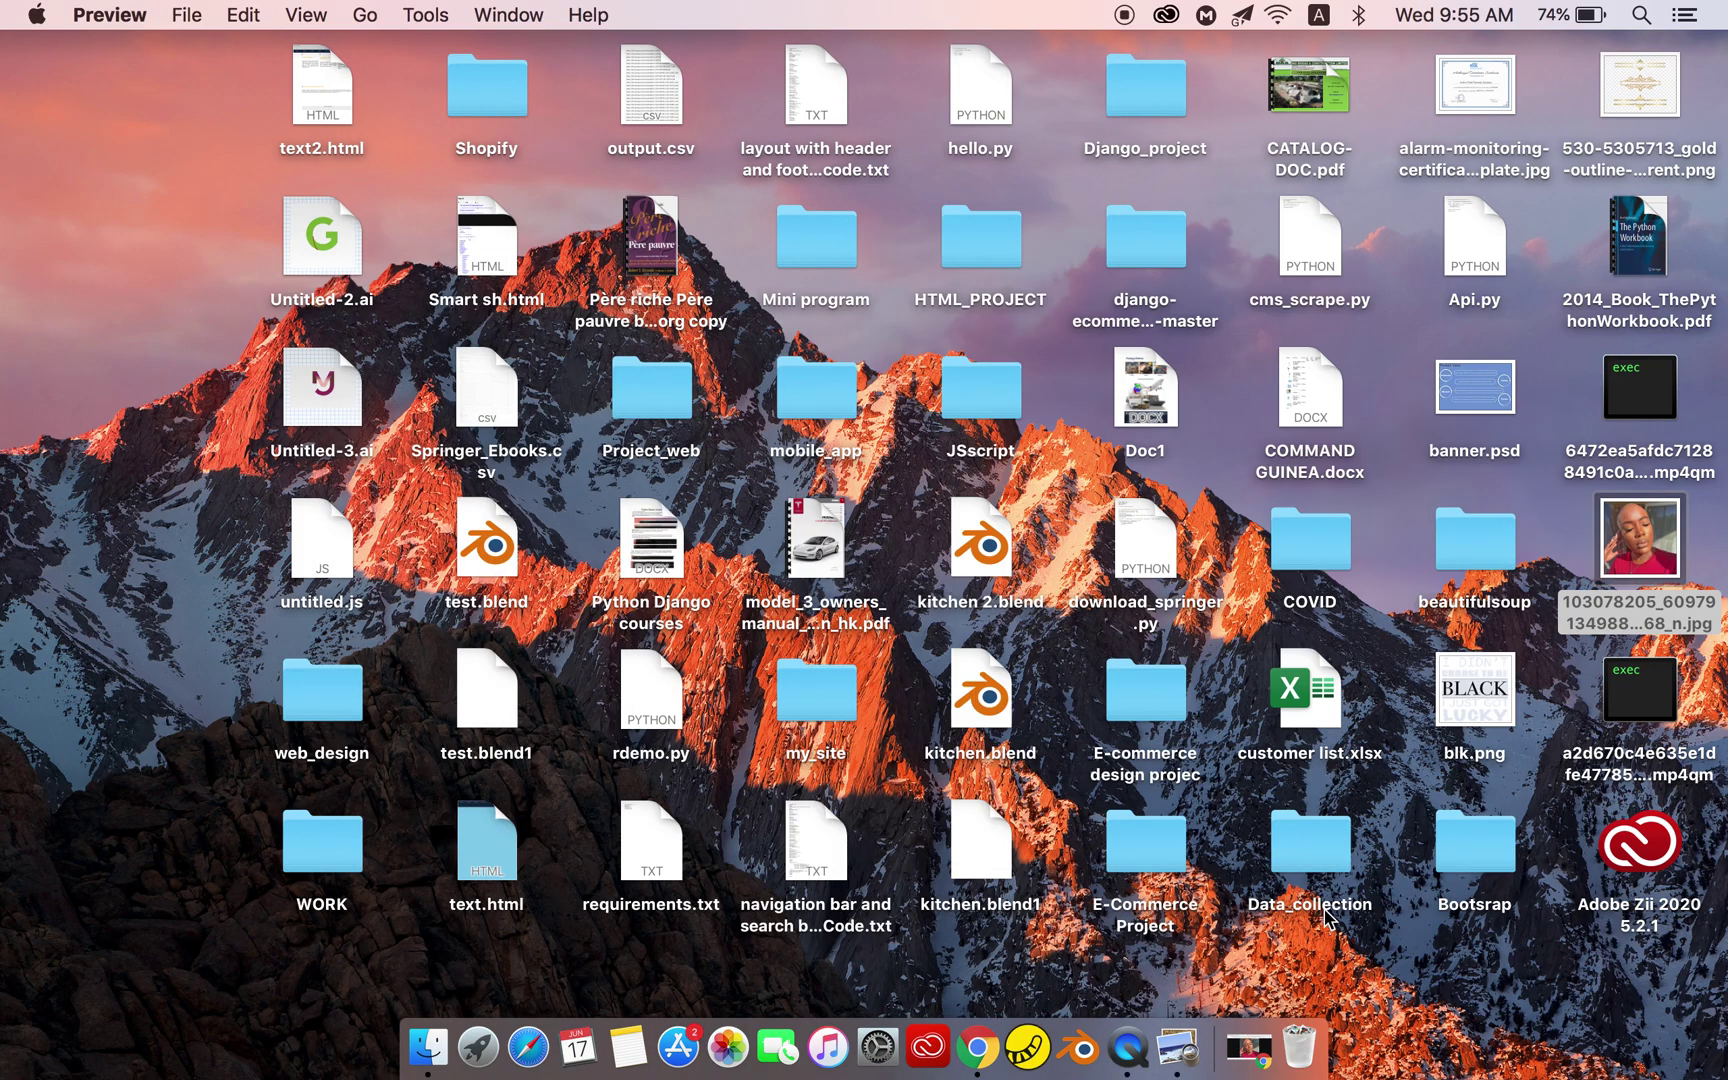
left_click(978, 1047)
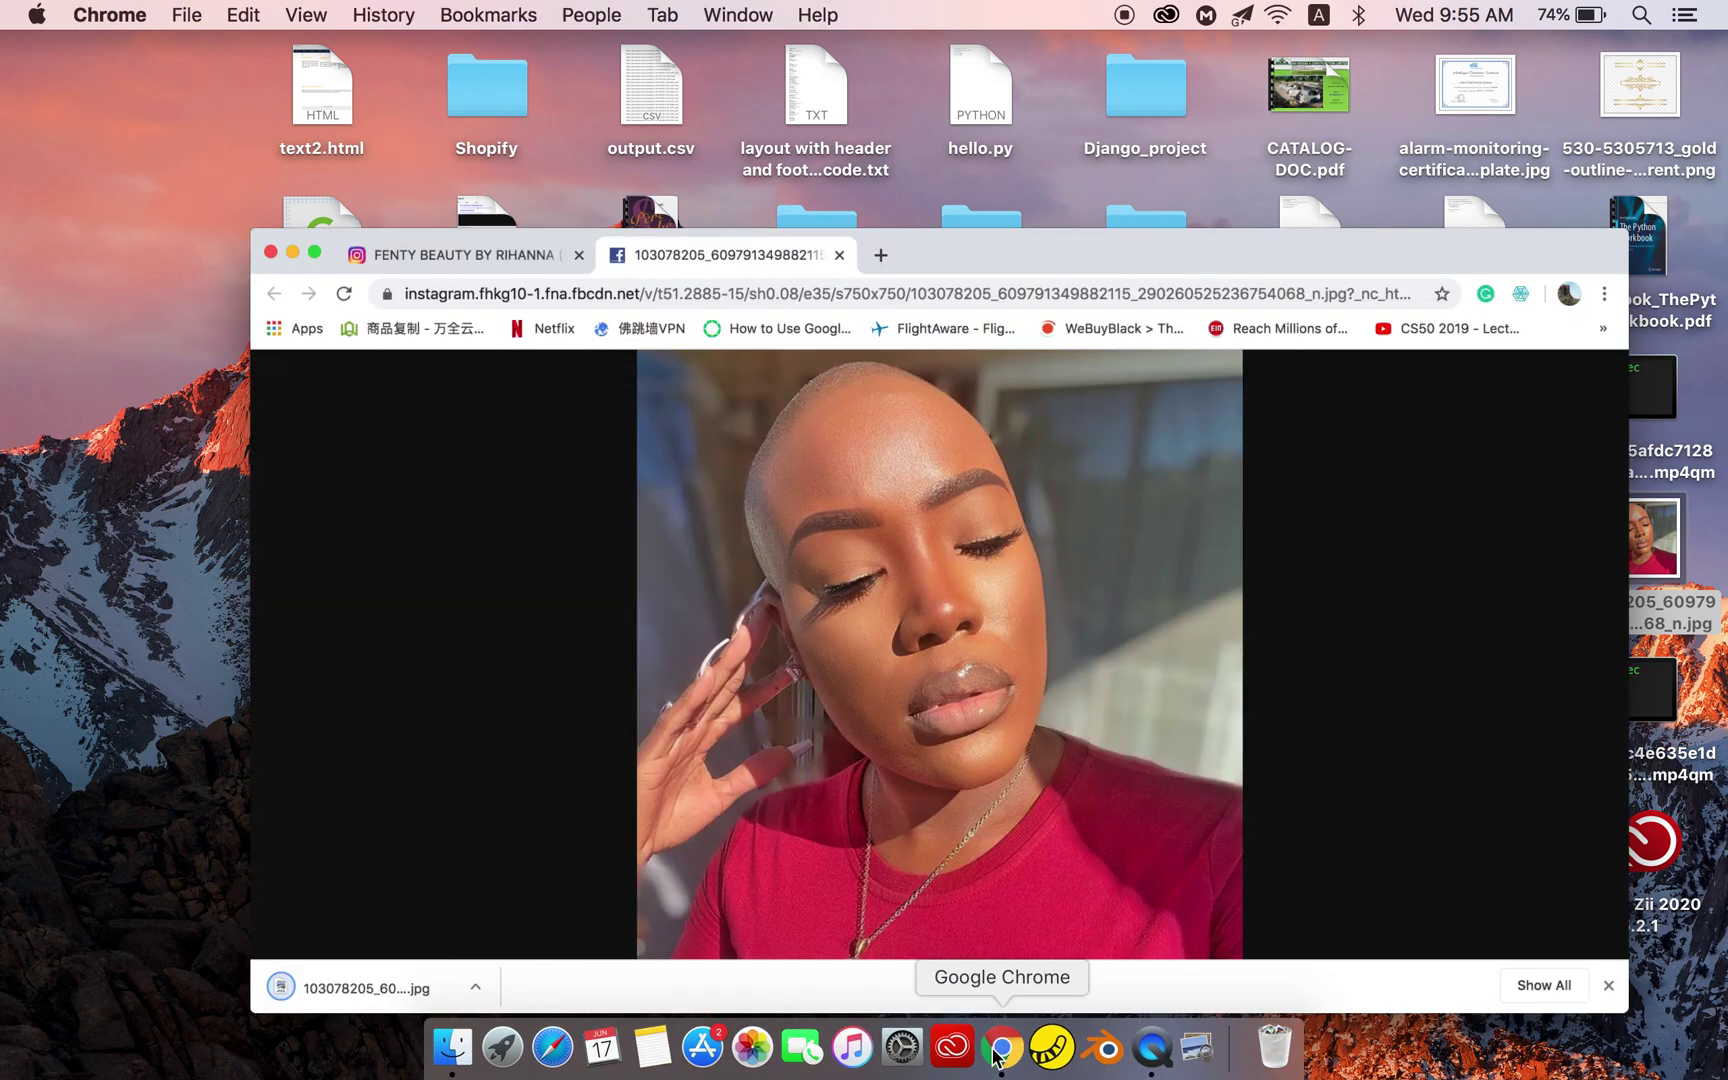
left_click(262, 70)
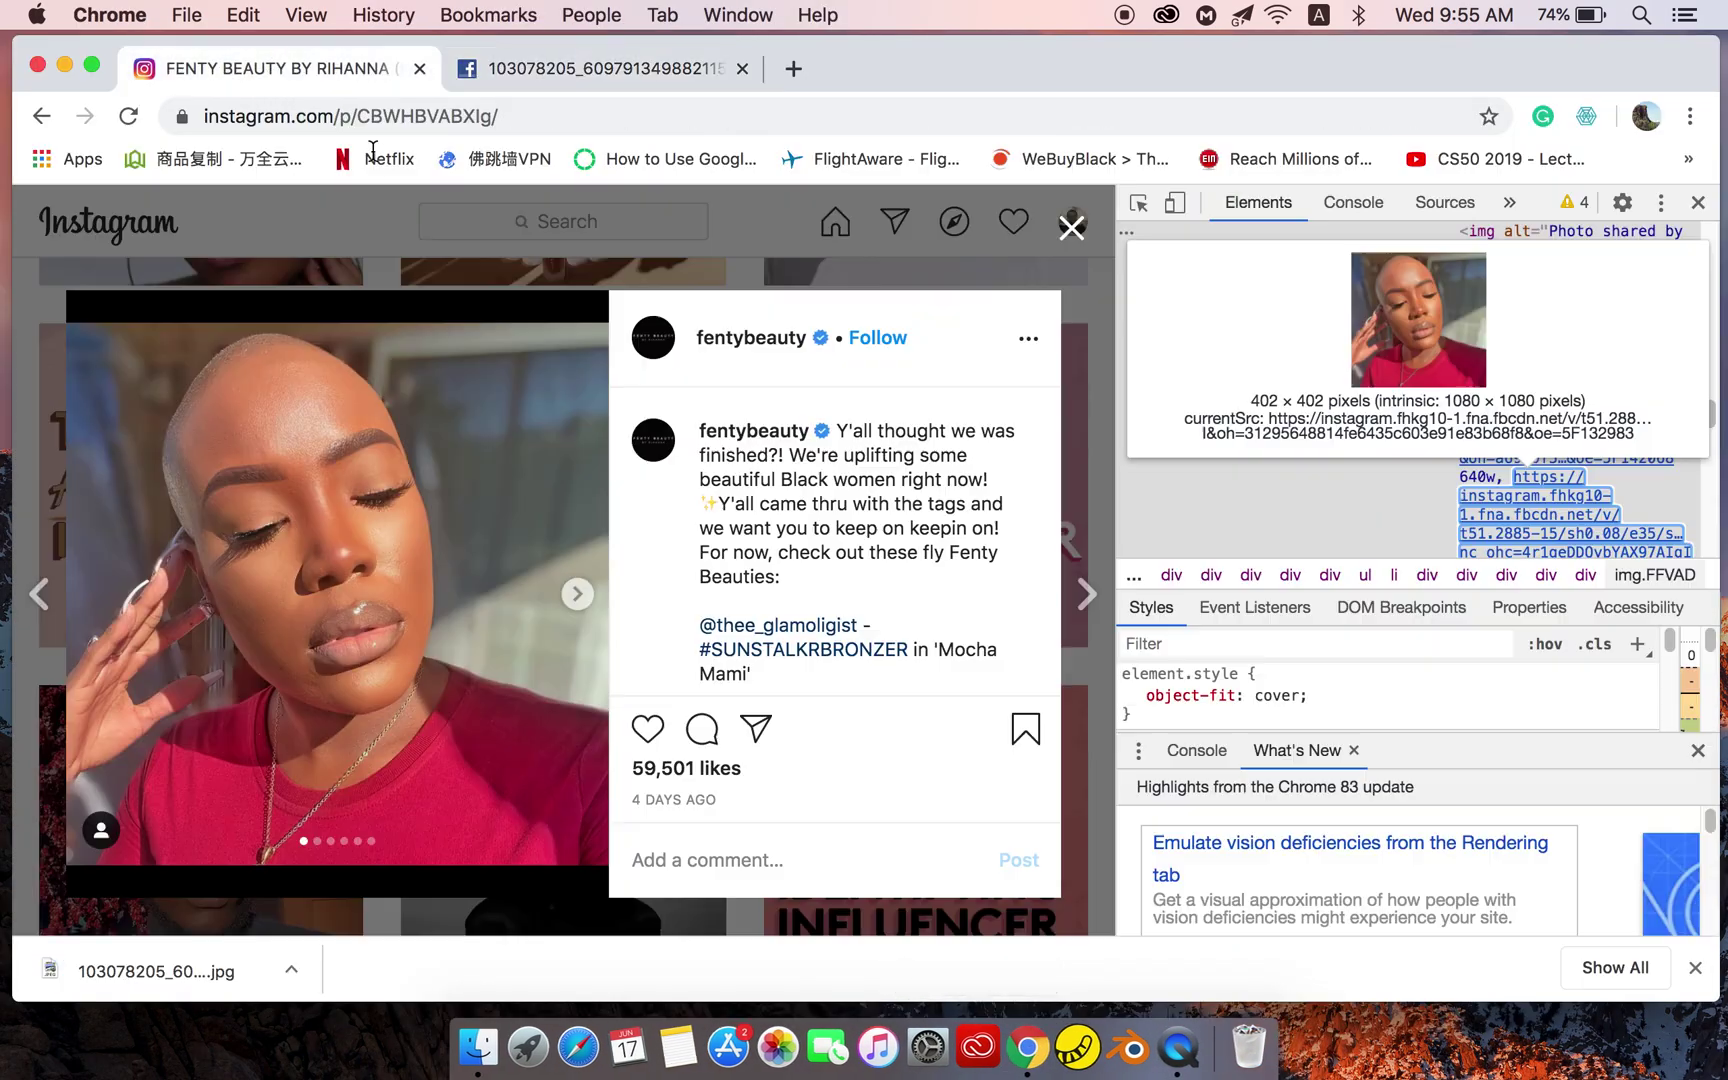
Close the post and DevTools, then scroll the fentybeauty grid down to a video post.
left_click(1071, 228)
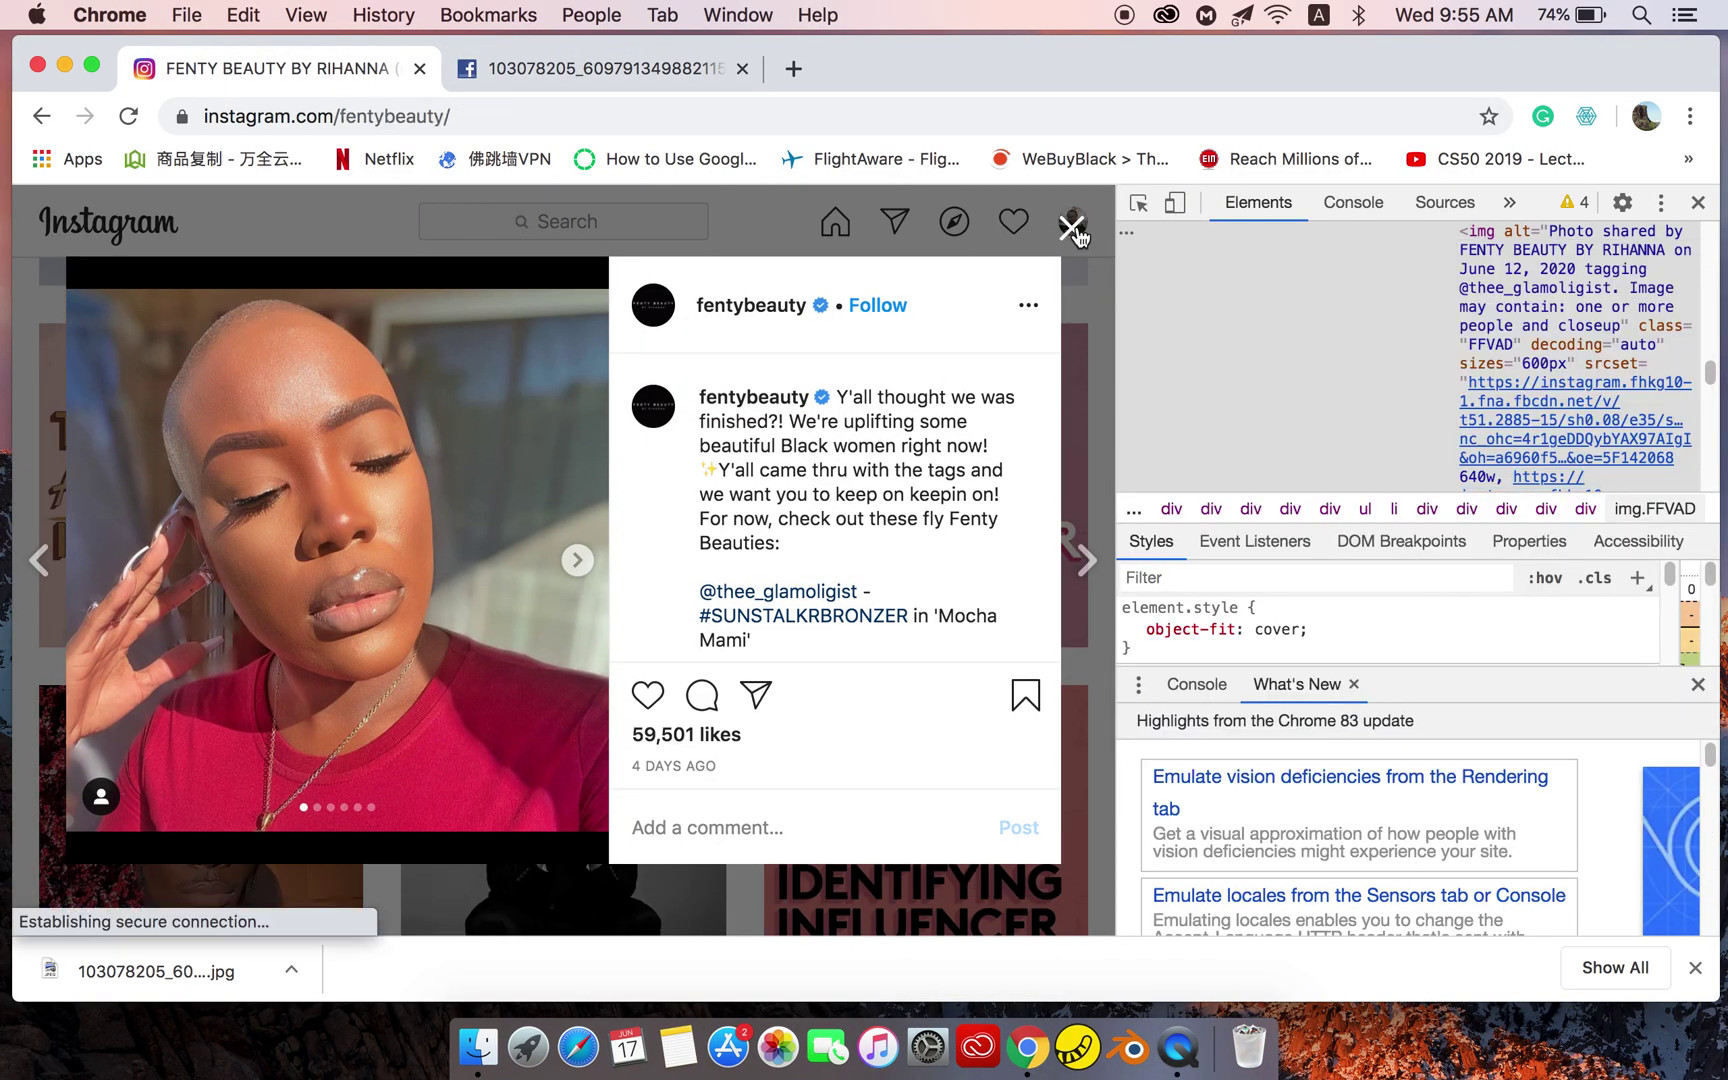
left_click(1698, 202)
scroll(965, 570, "down", 10)
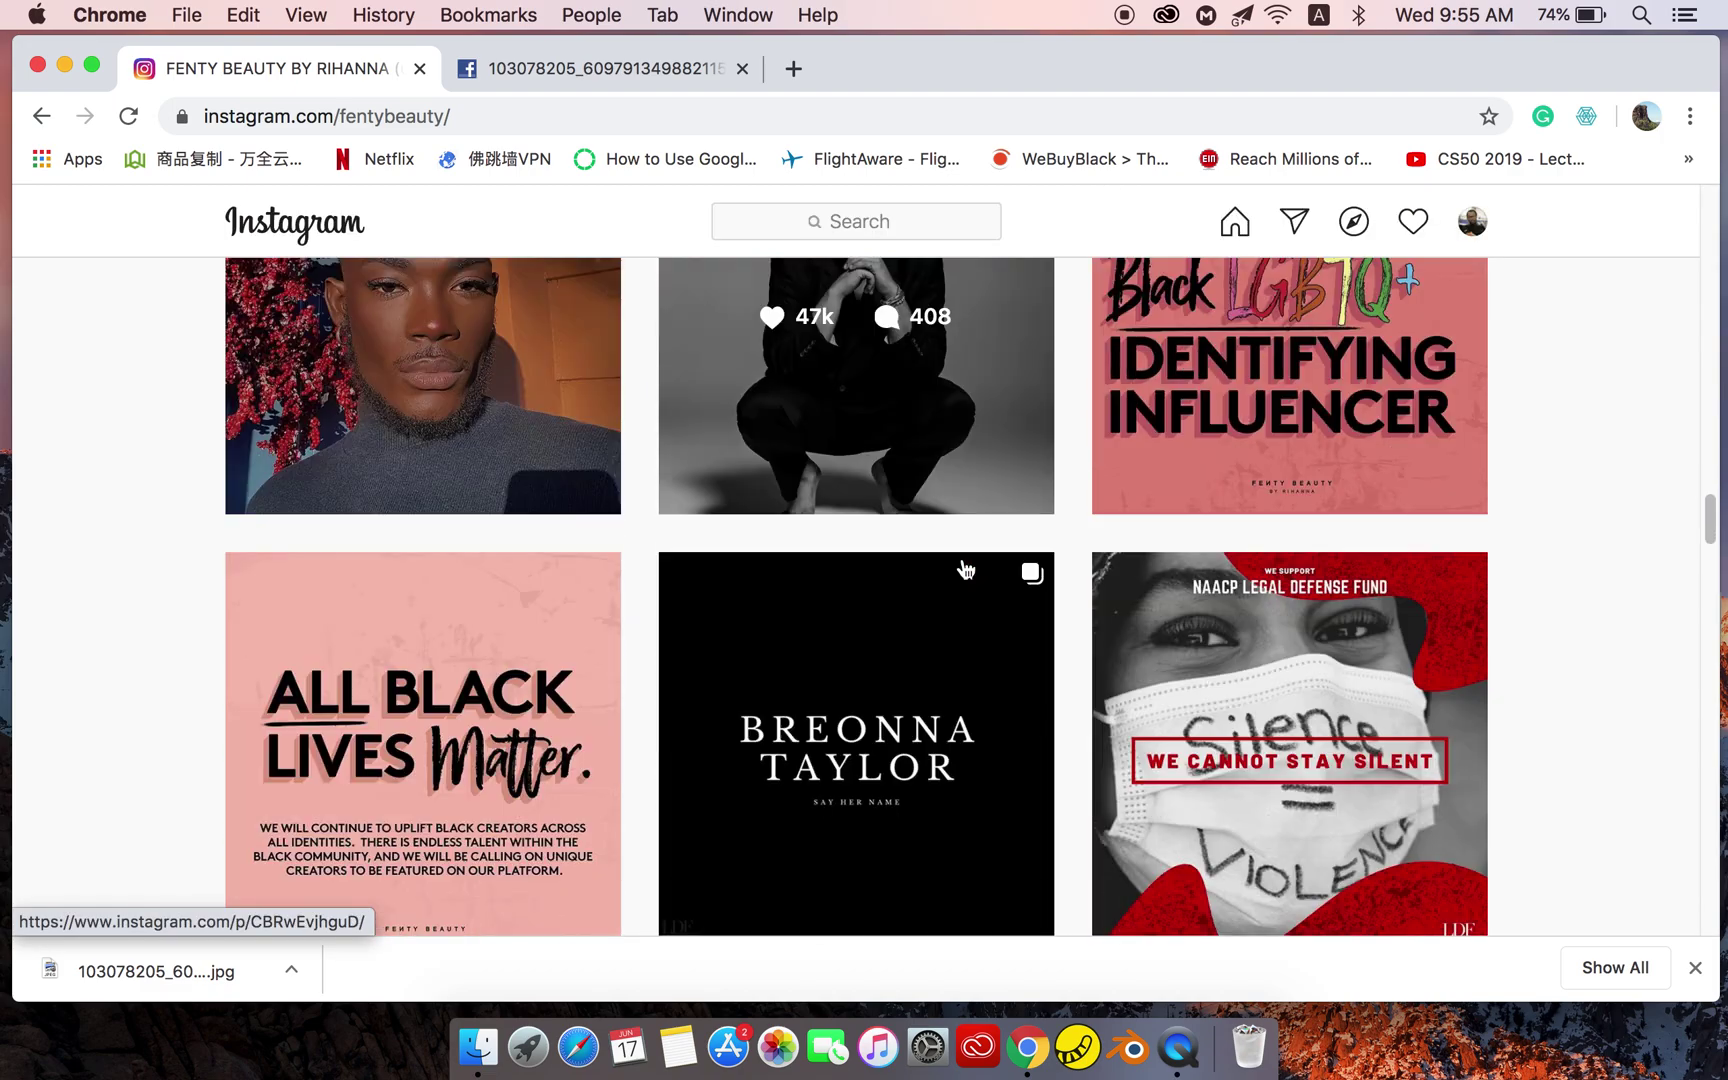
scroll(965, 570, "down", 12)
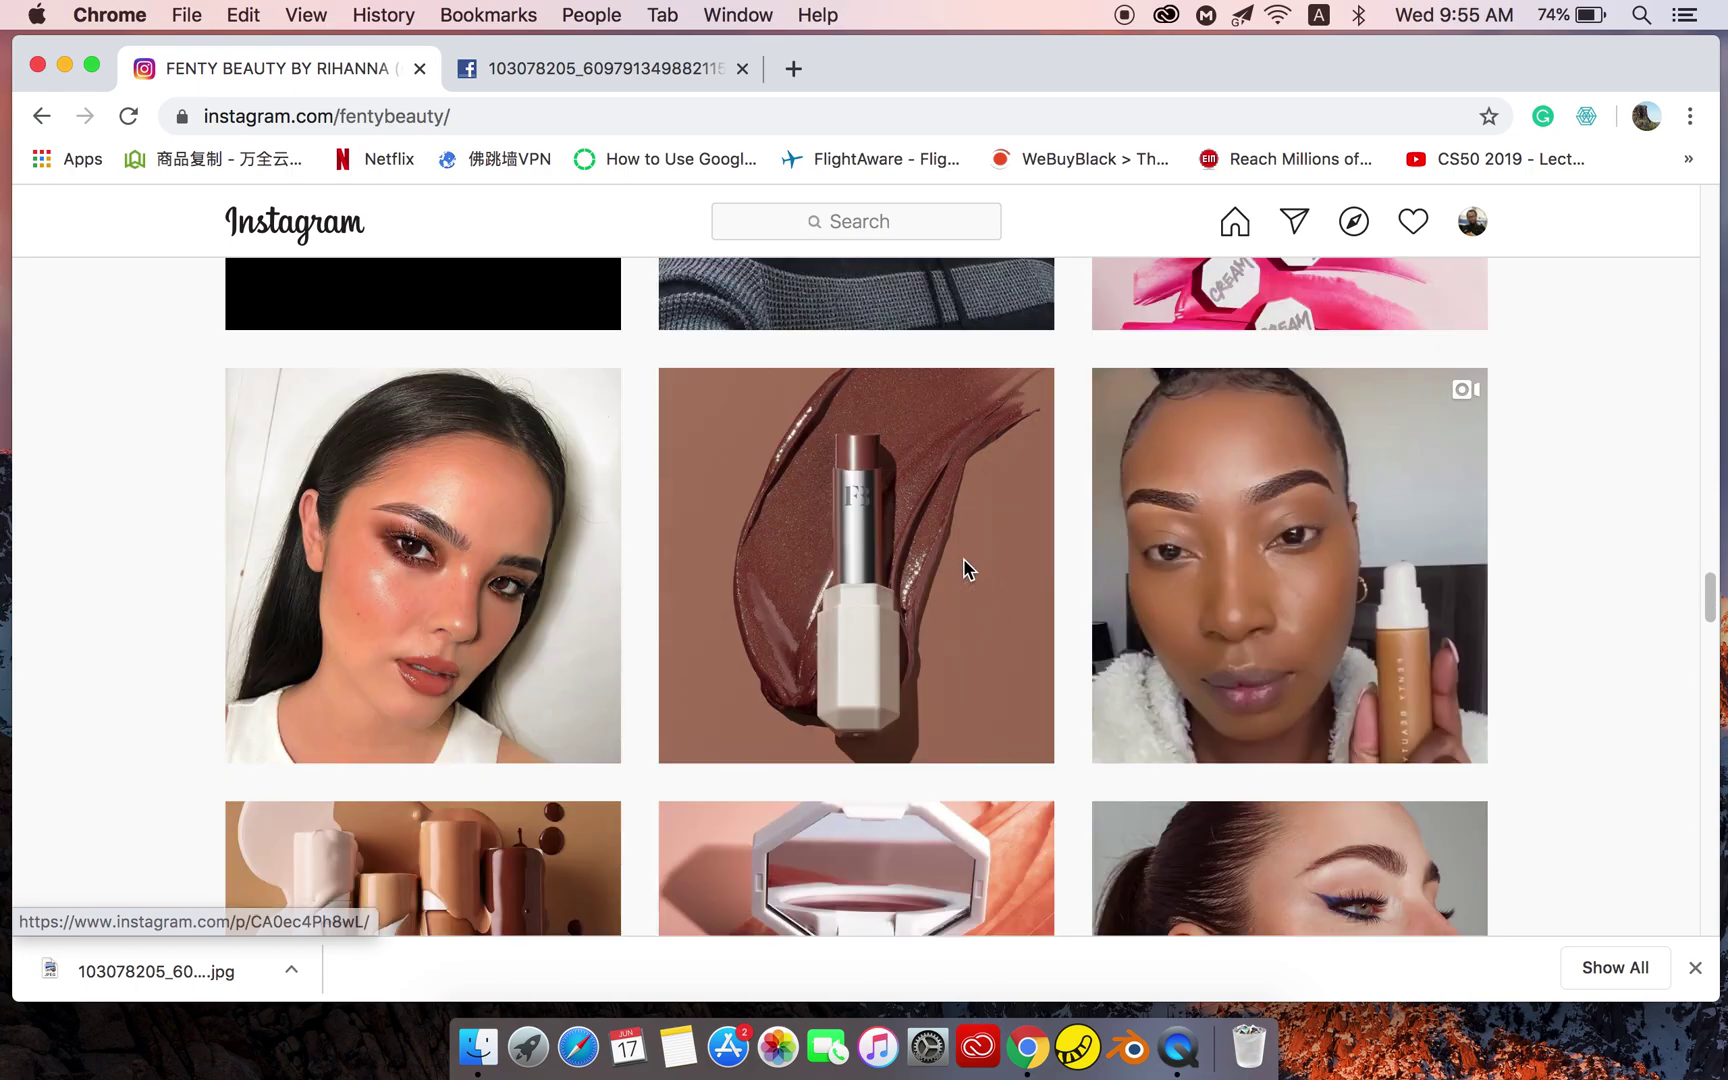
scroll(965, 570, "down", 8)
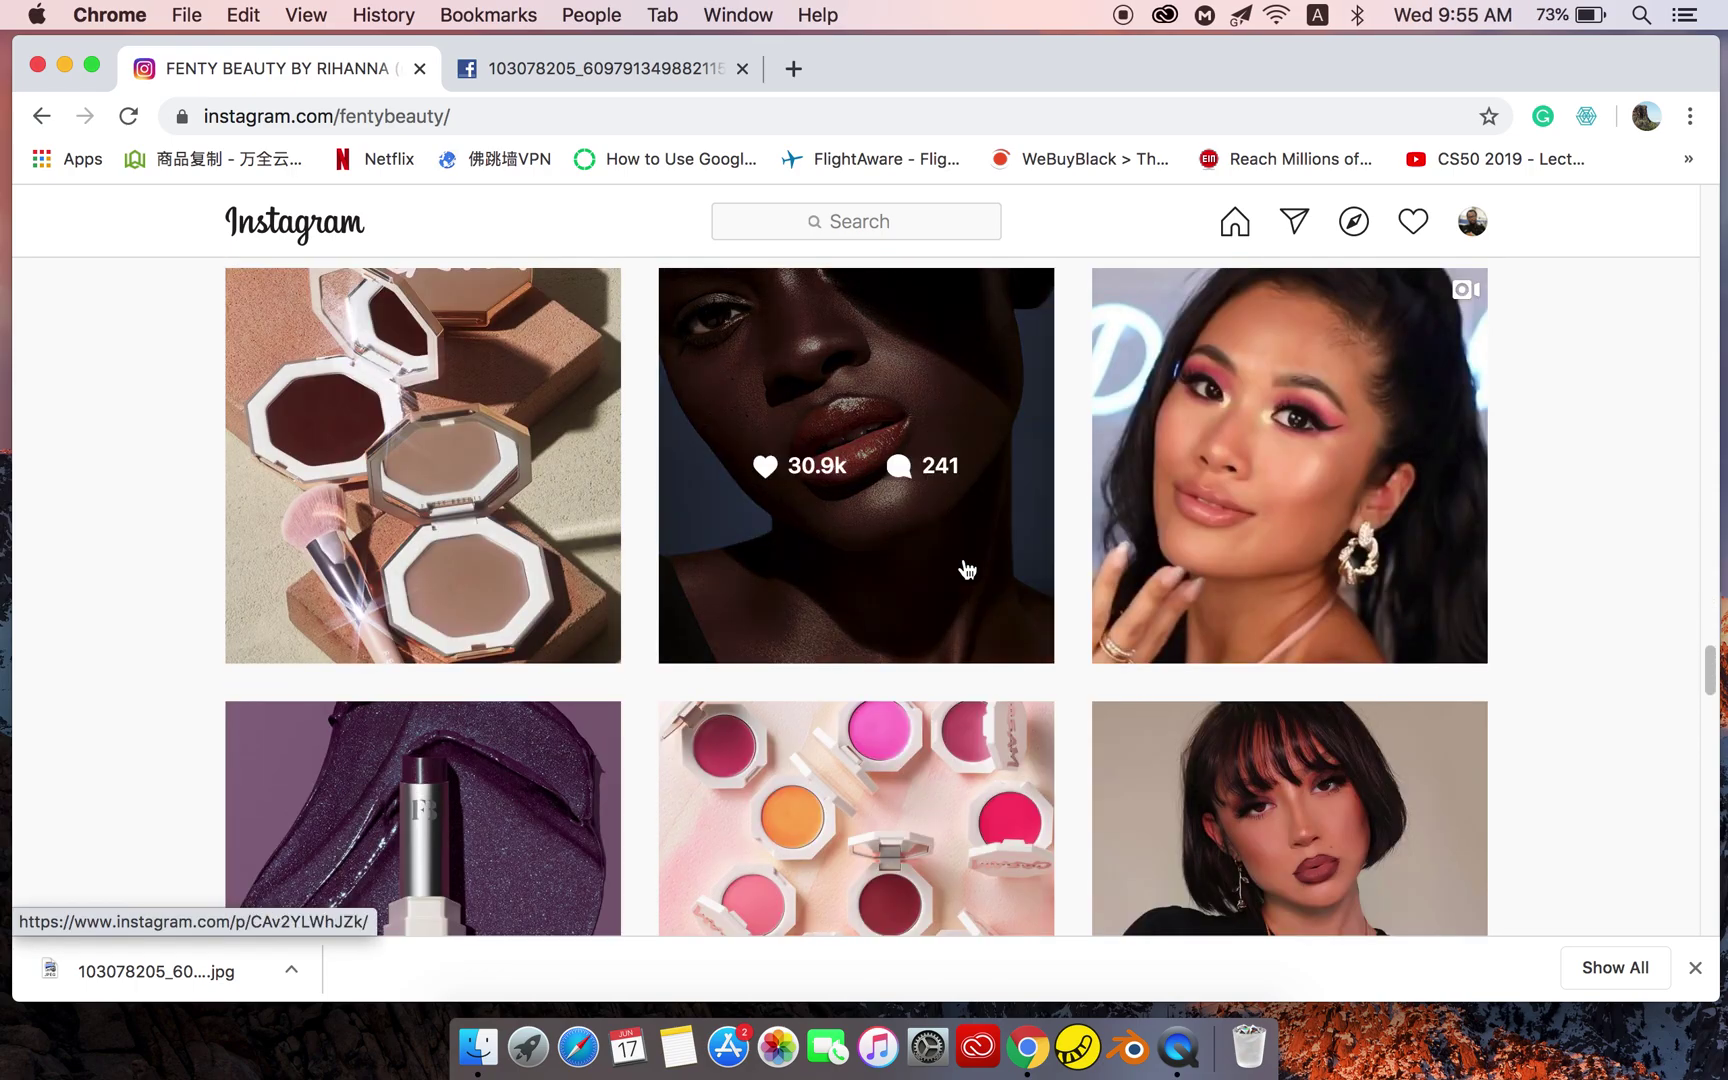
scroll(965, 570, "down", 5)
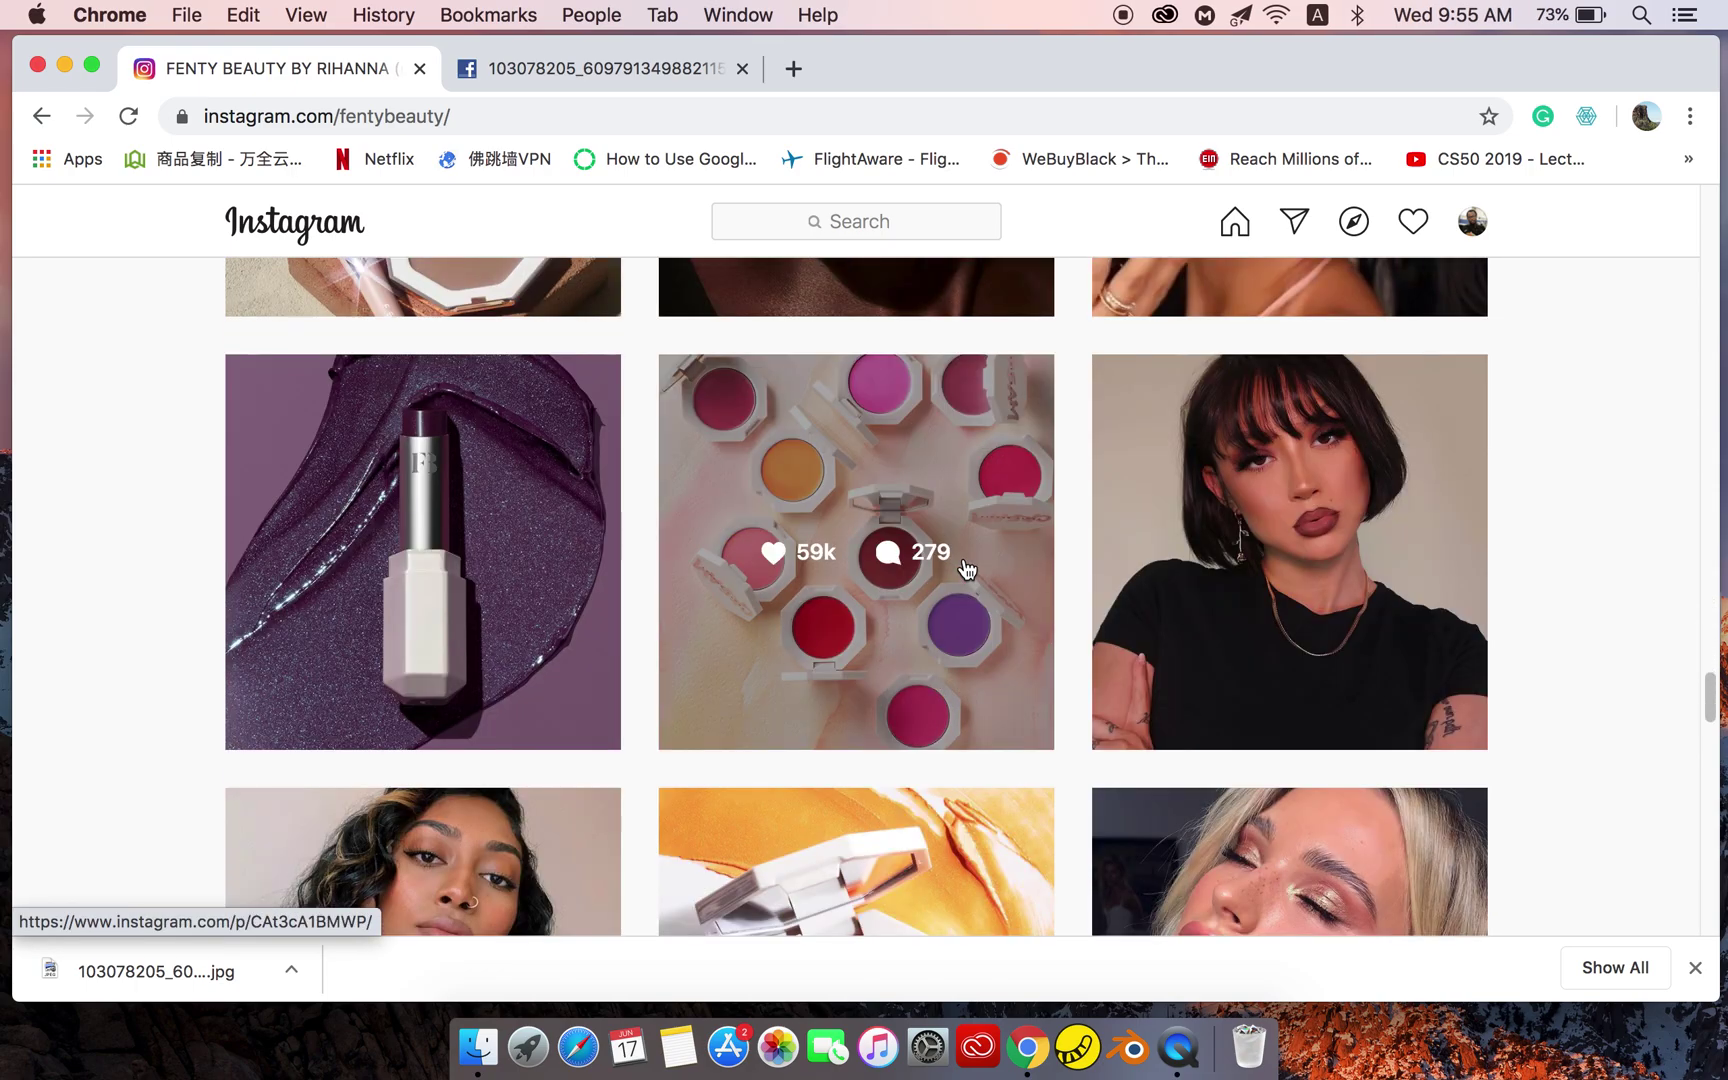
scroll(965, 570, "up", 10)
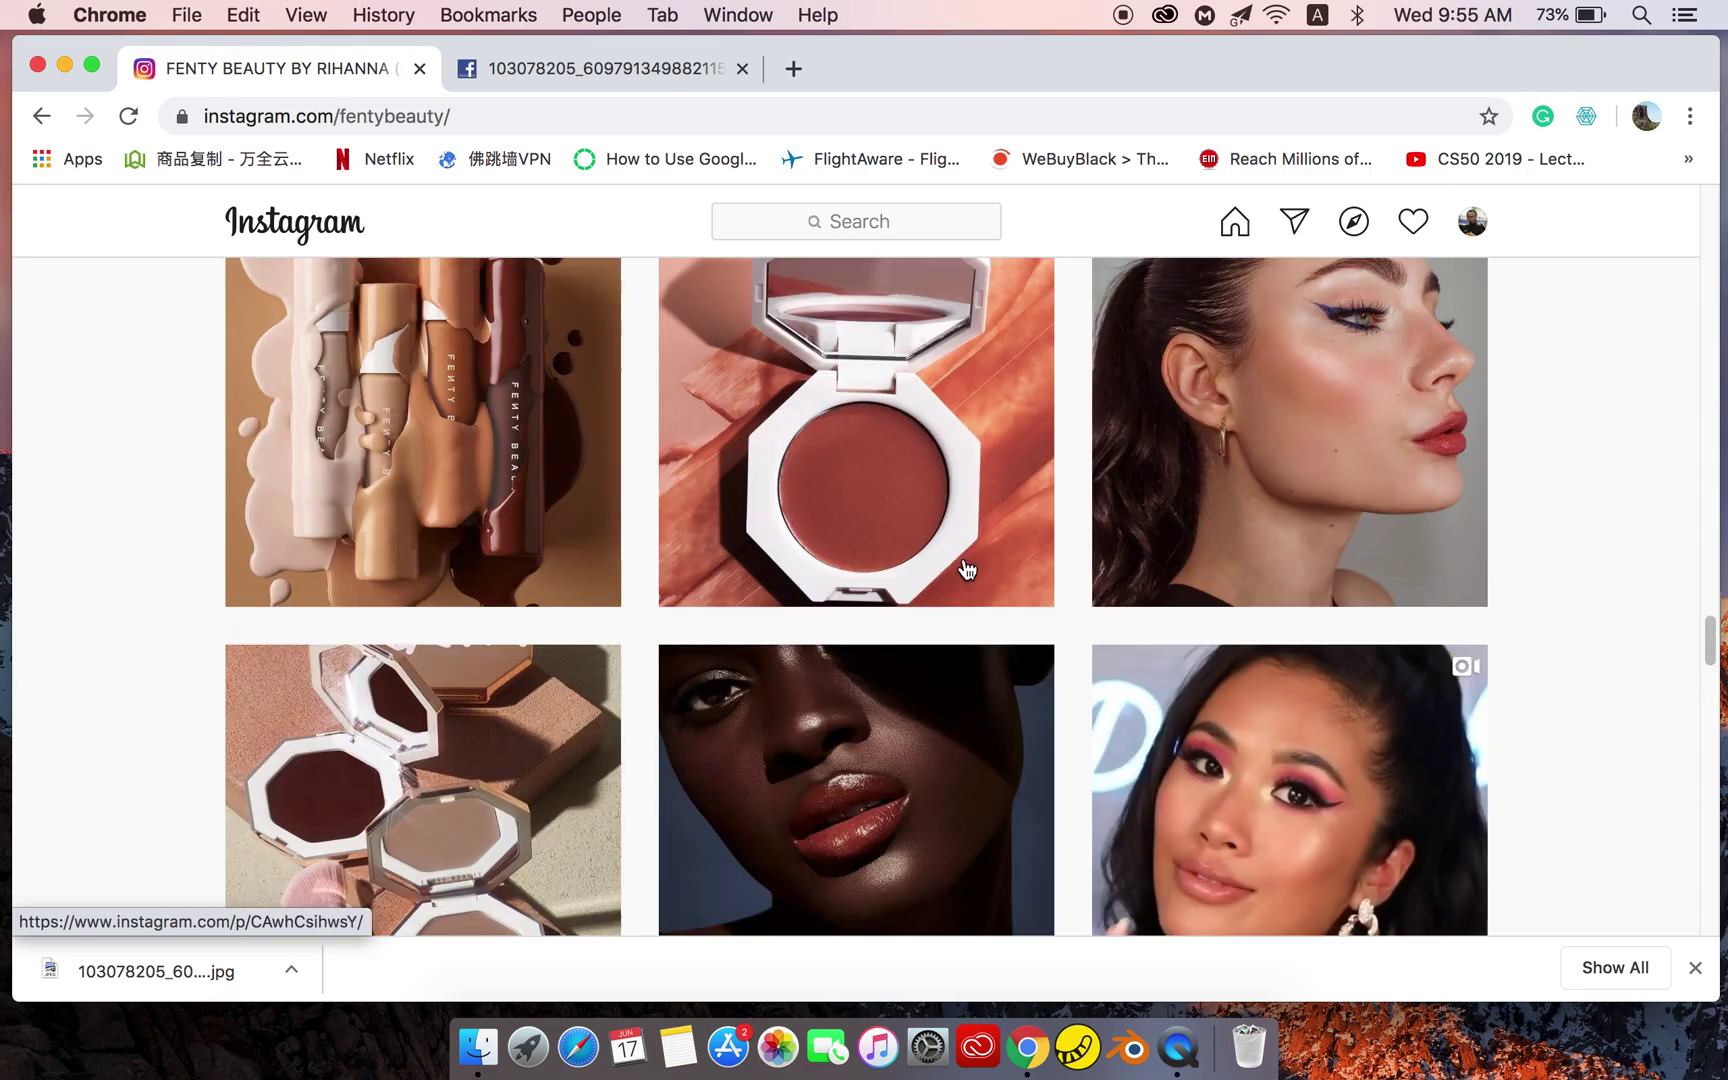
scroll(991, 578, "down", 3)
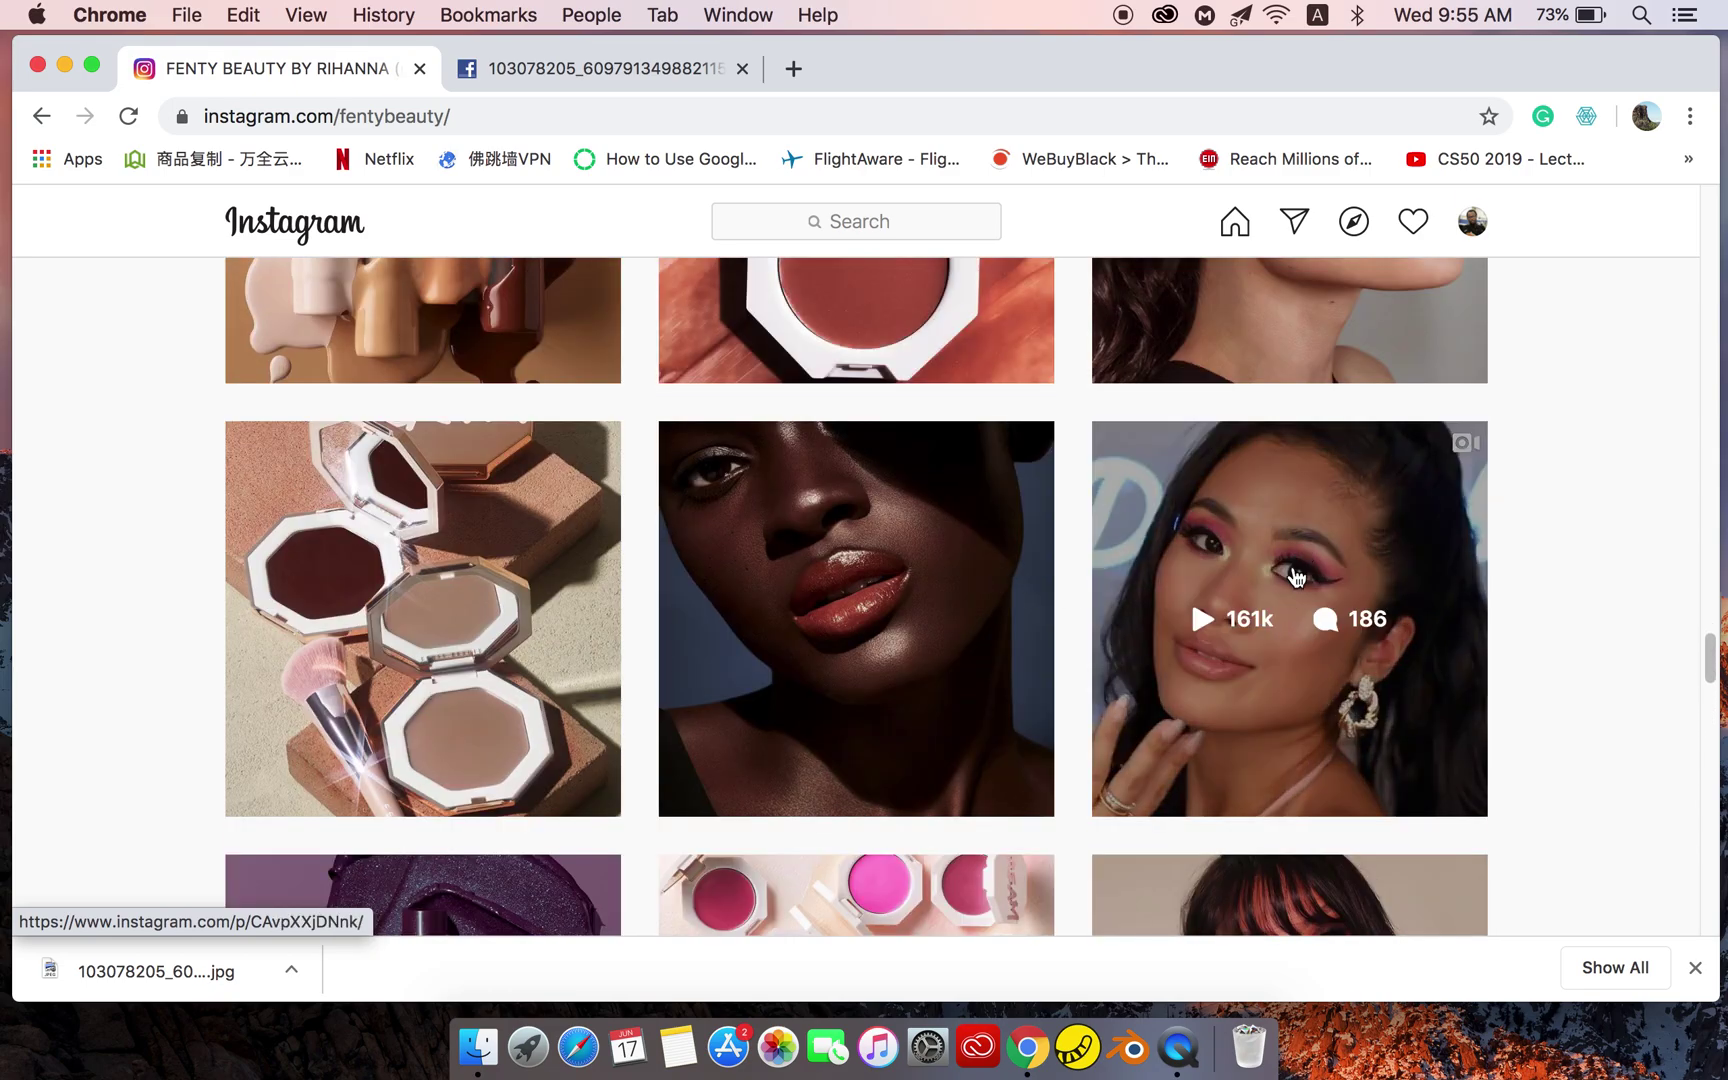
Open the 161,190-view video post, play it and pause on the cream compacts.
left_click(1302, 575)
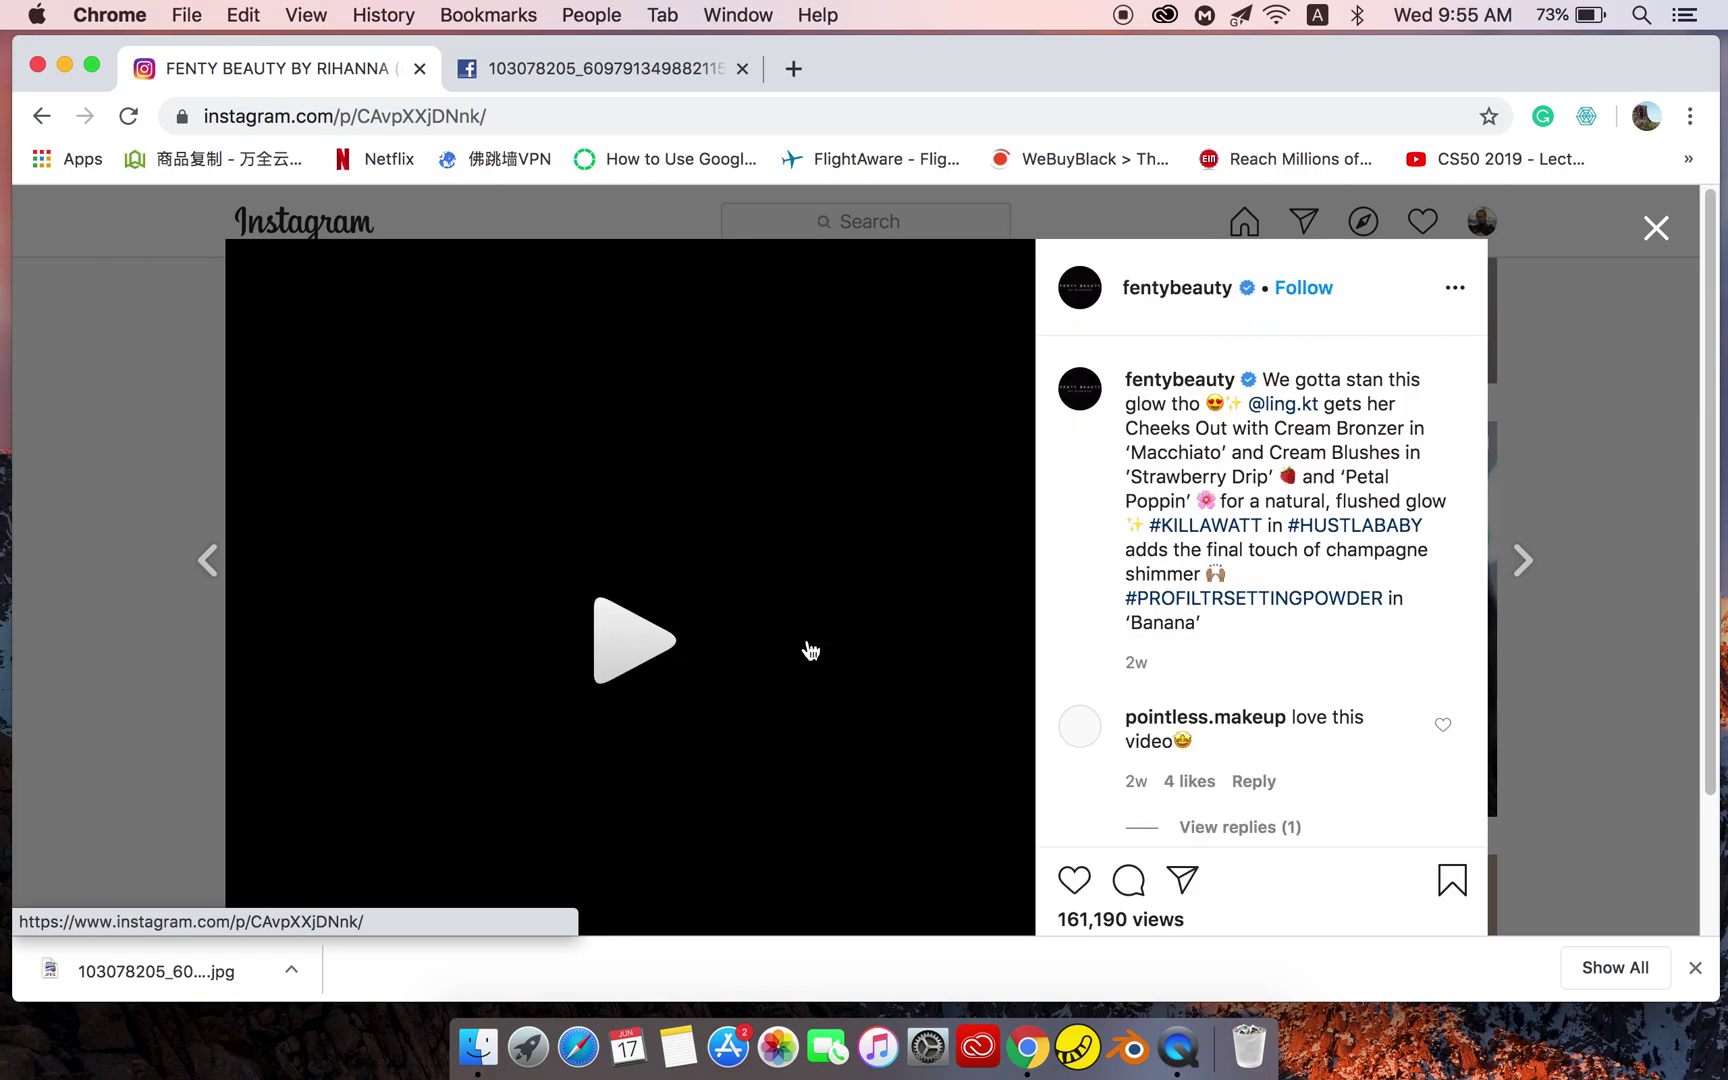
scroll(812, 640, "down", 1)
left_click(737, 629)
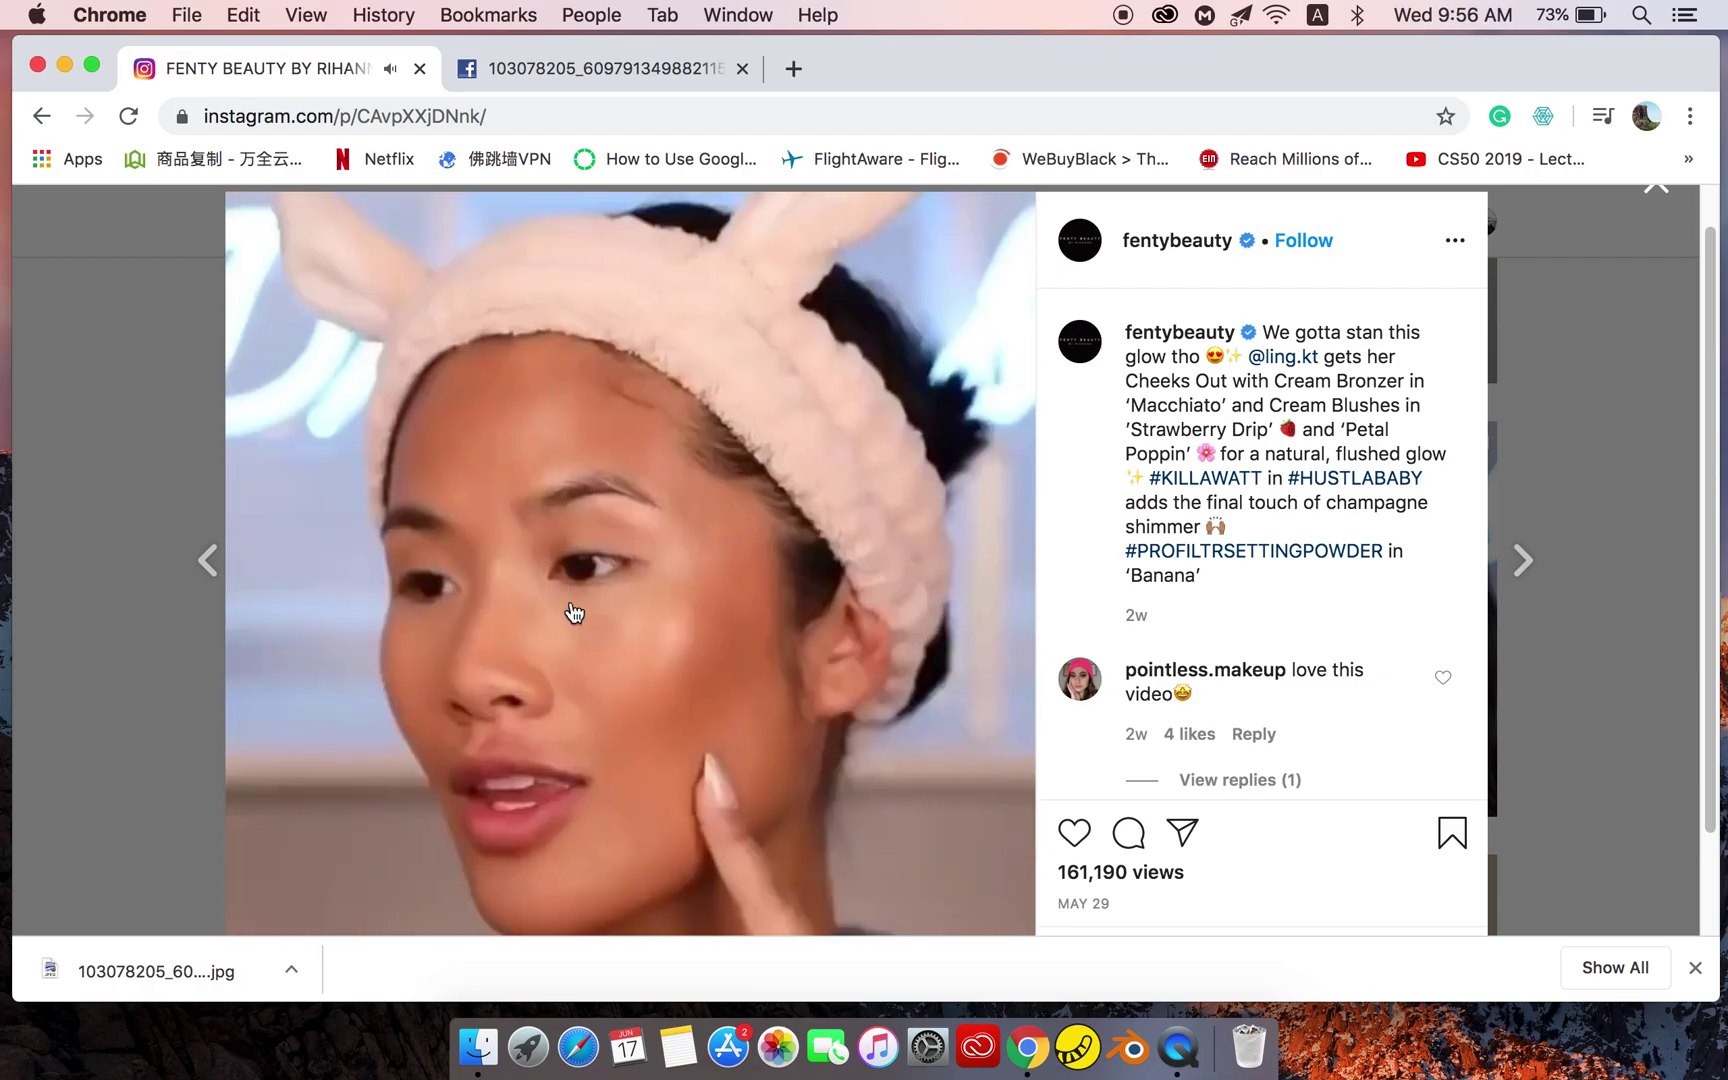
left_click(629, 608)
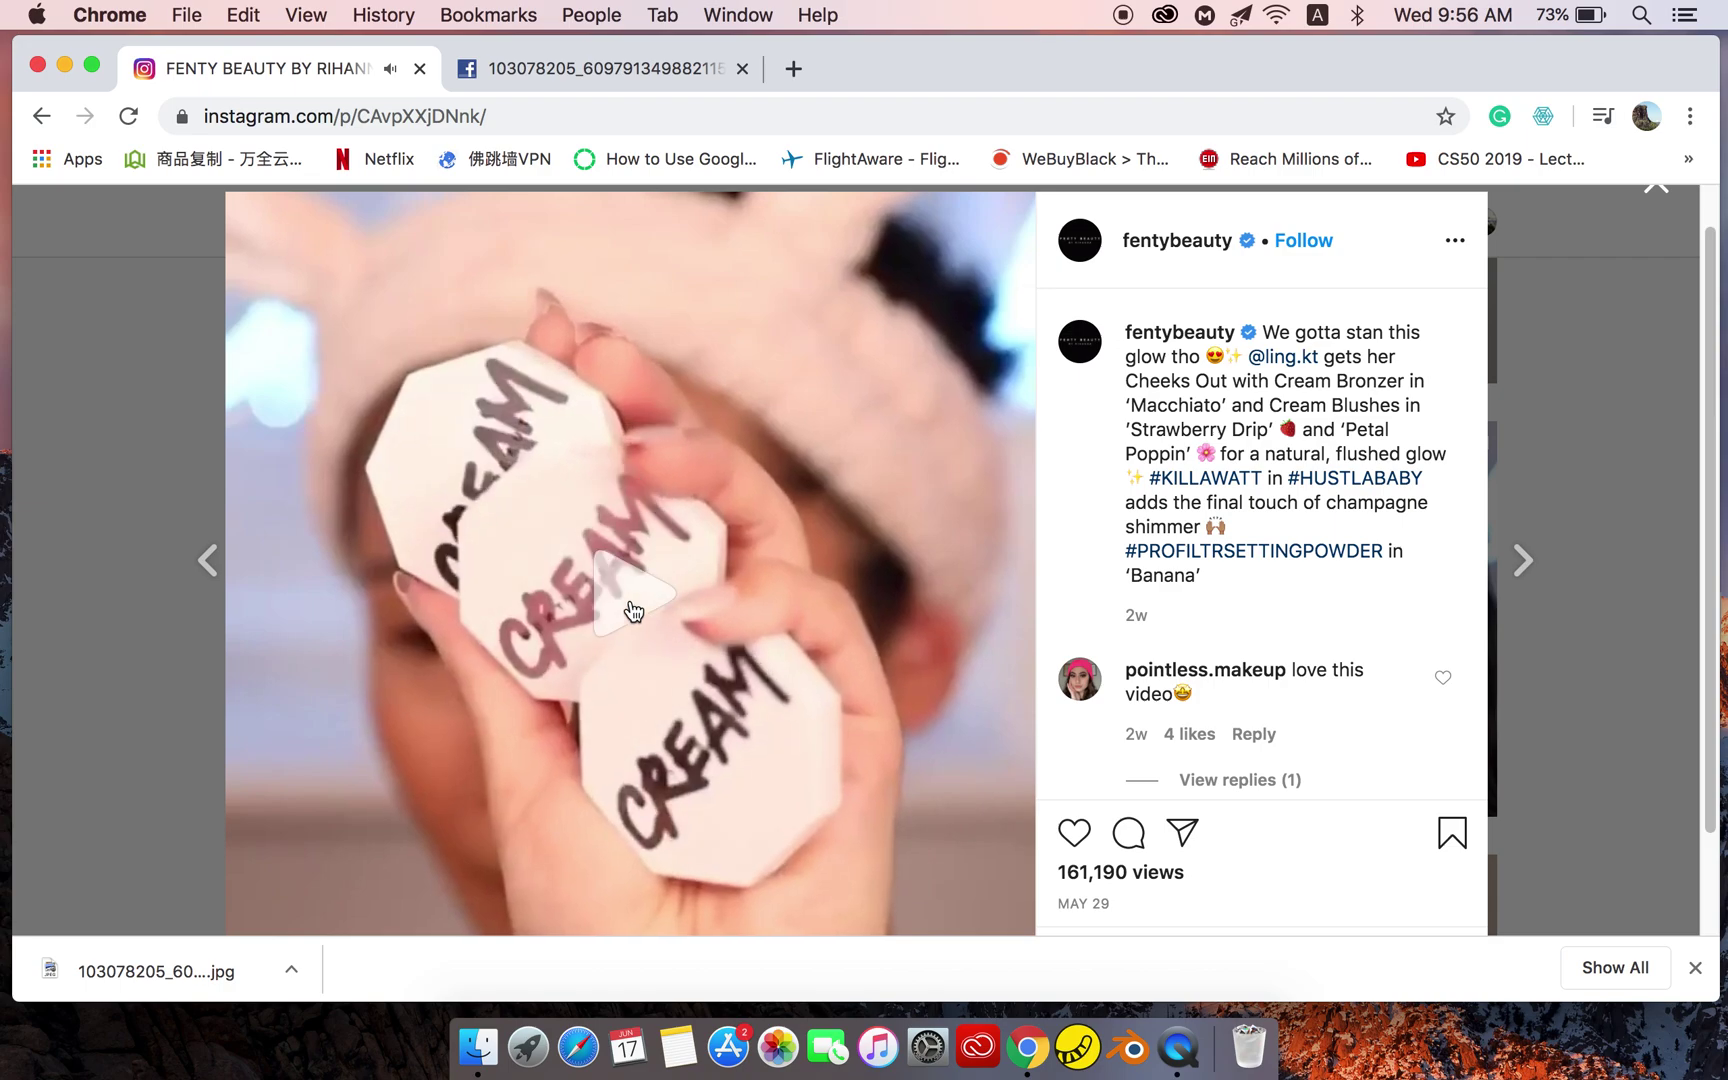
Open DevTools on the video post and pick the video's element.
right_click(668, 462)
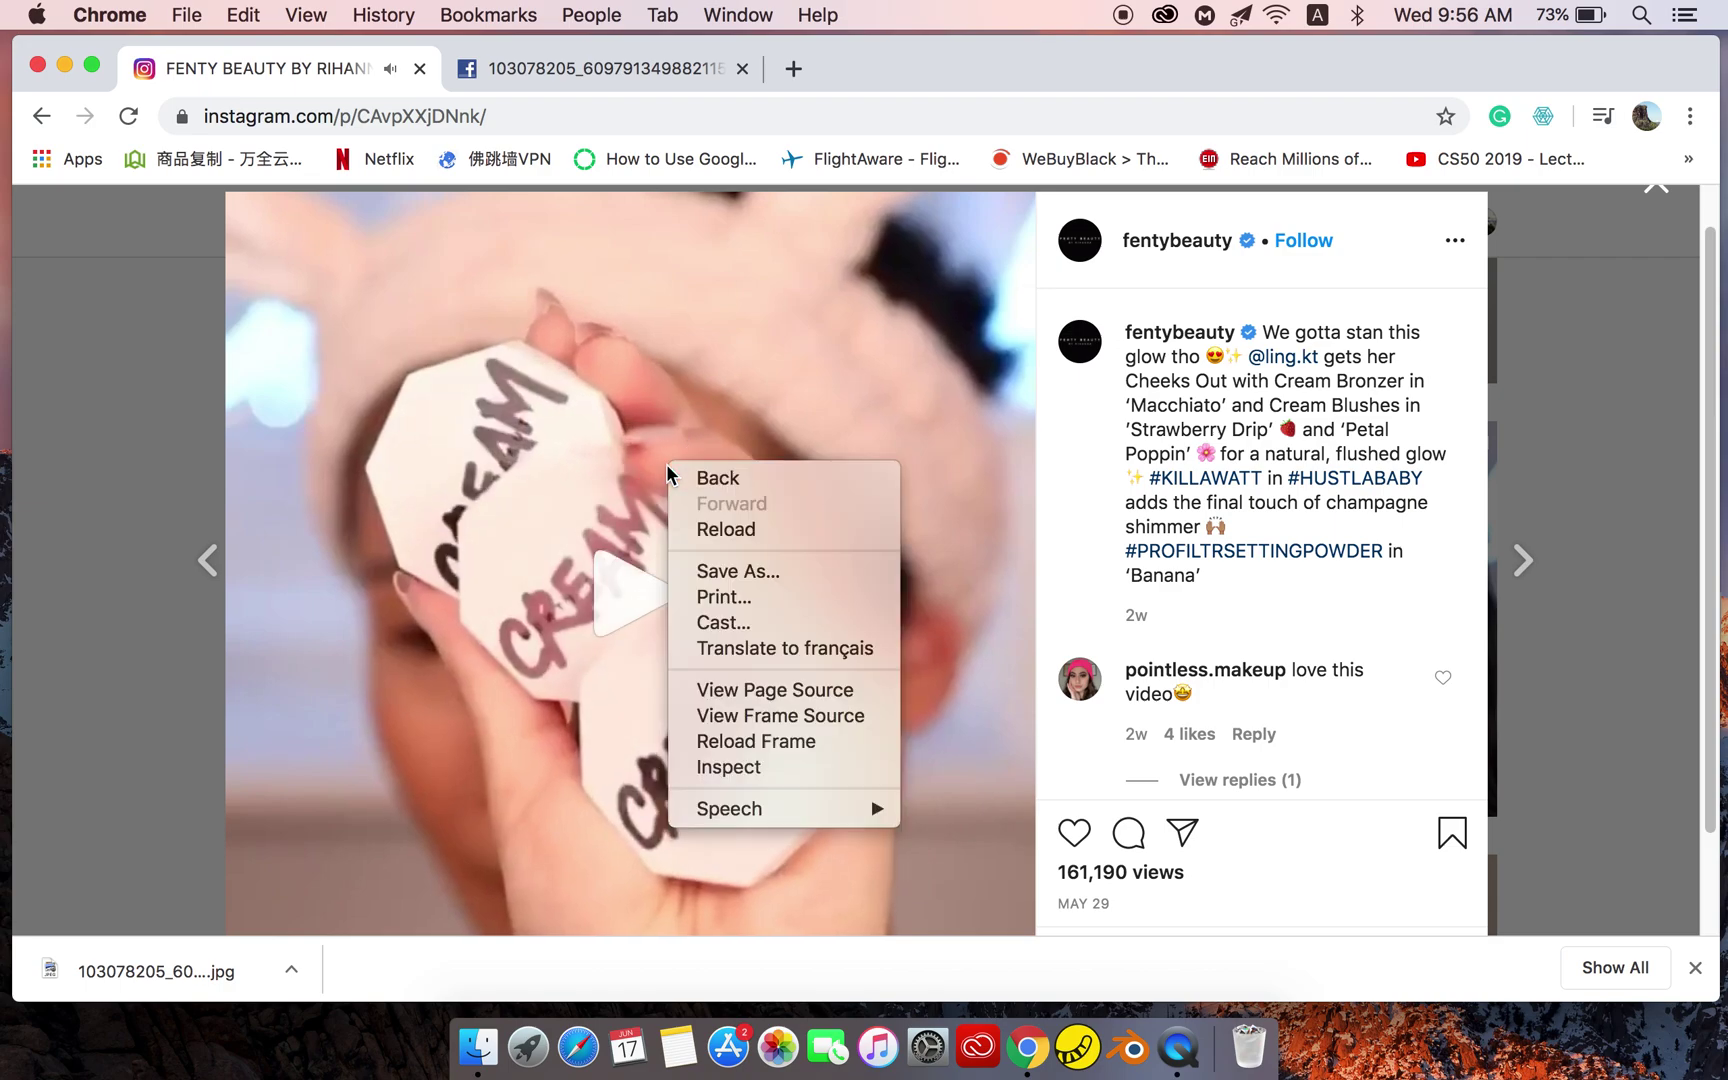
left_click(752, 767)
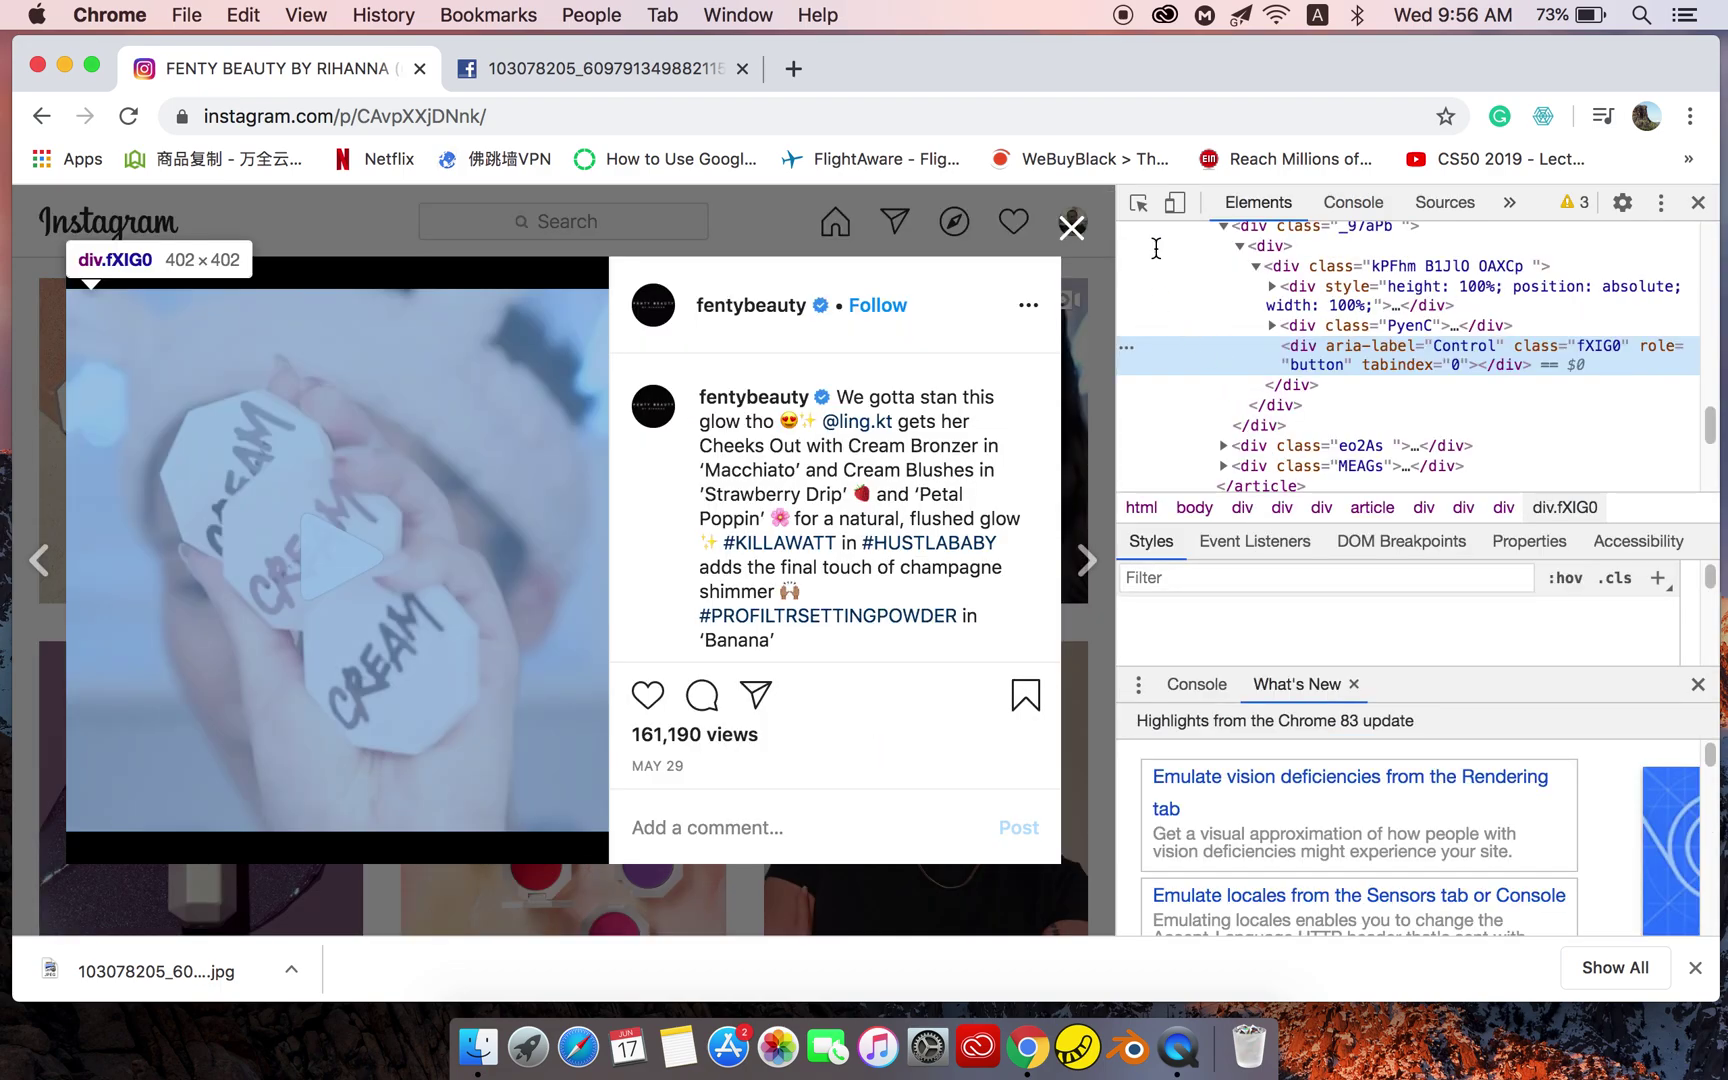
left_click(1139, 201)
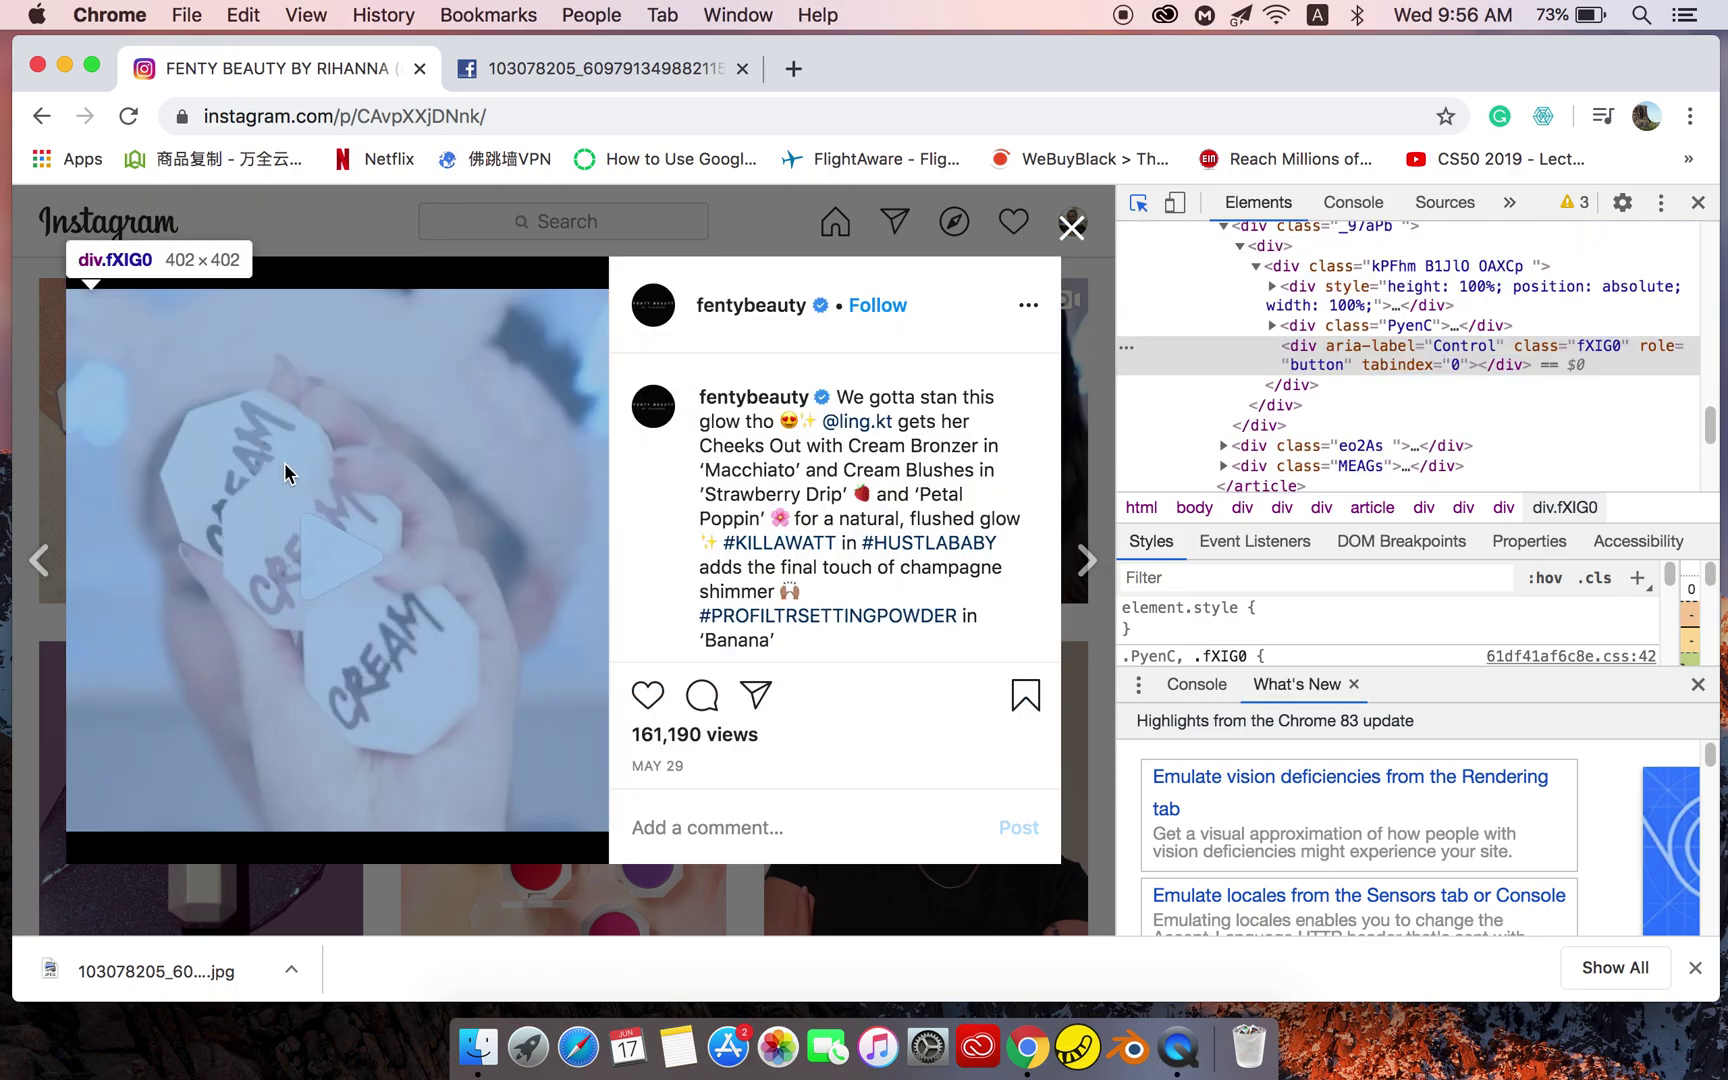
left_click(284, 472)
Expand the style div, GRtmf and PyenC nodes to reveal the Play span.
left_click(1272, 288)
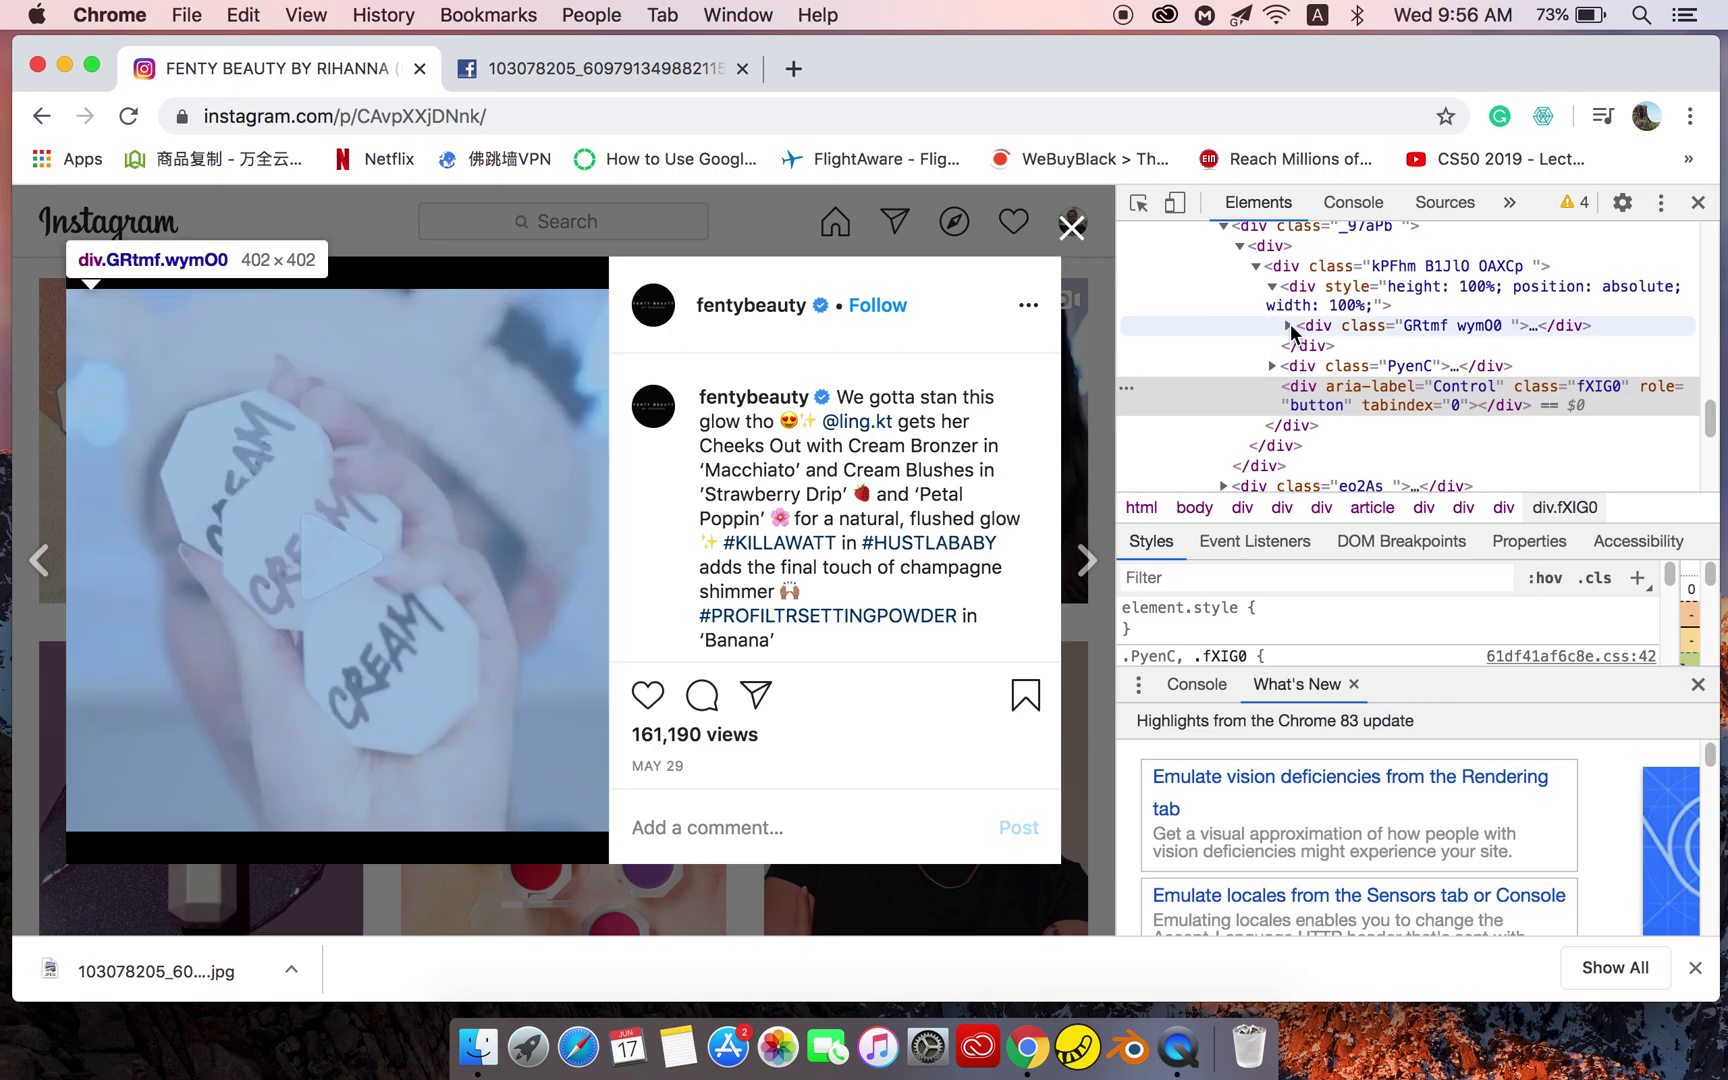
left_click(1289, 325)
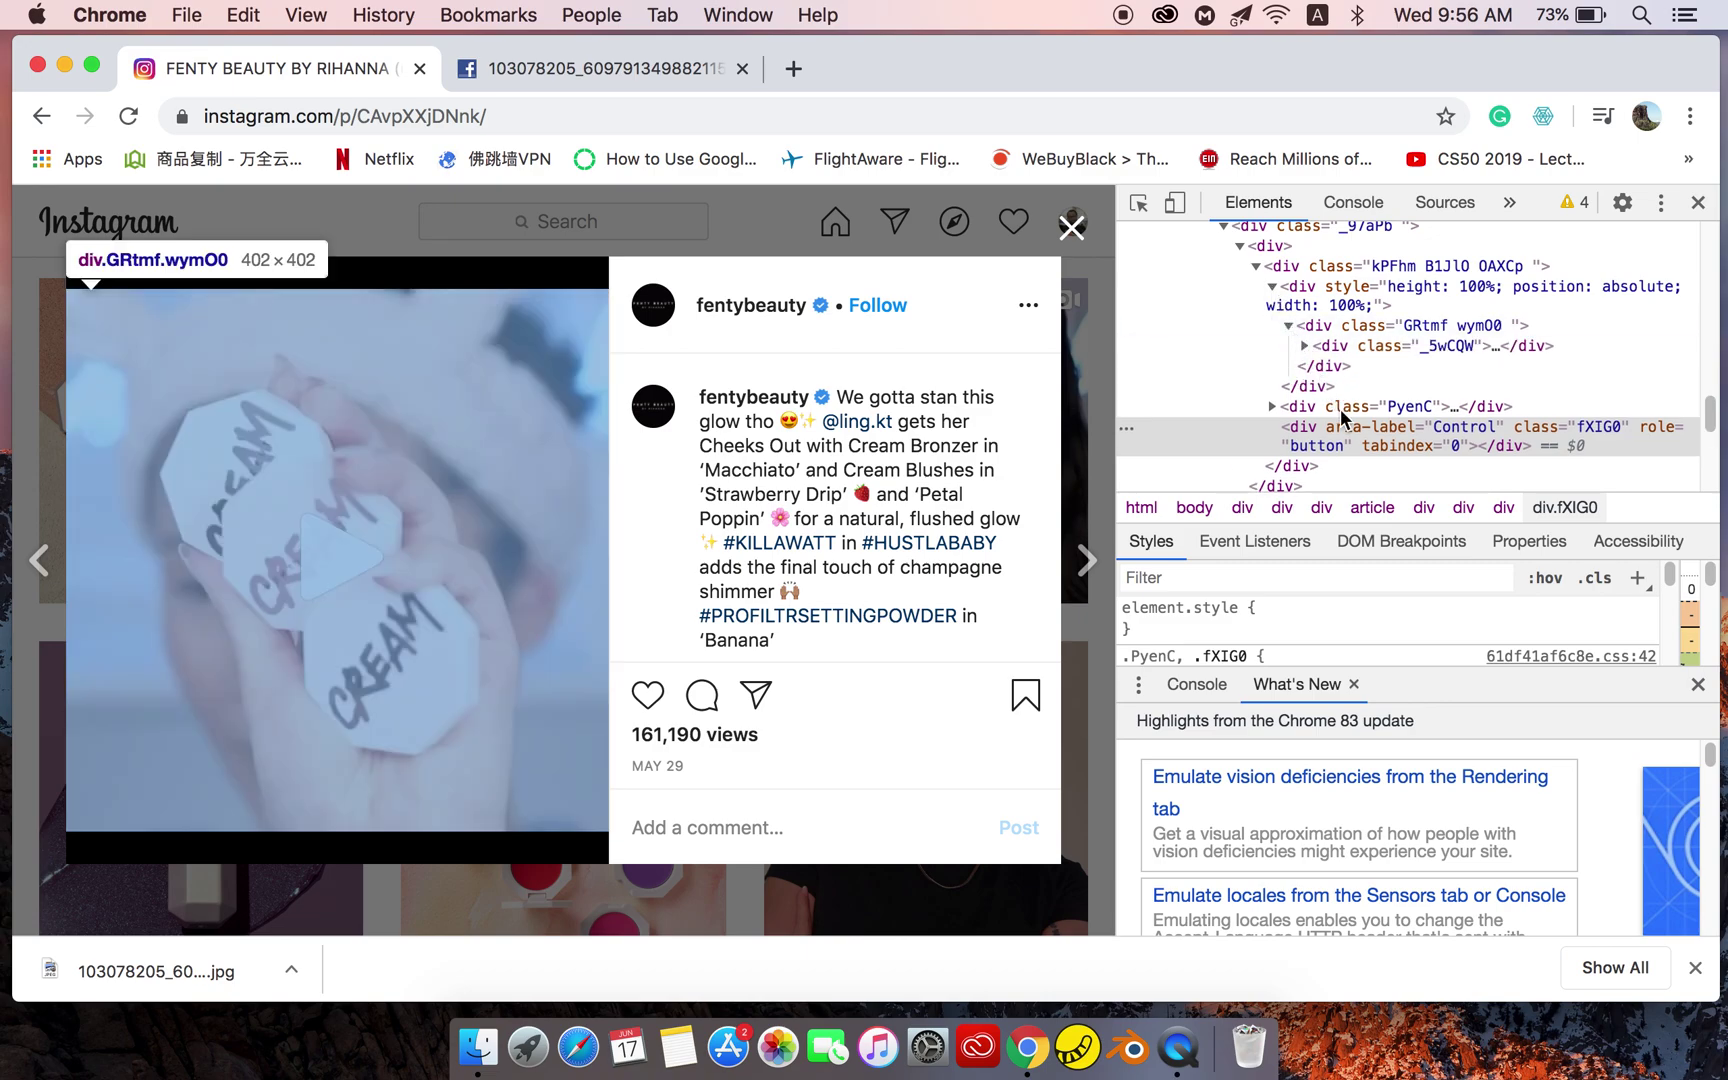
left_click(1272, 405)
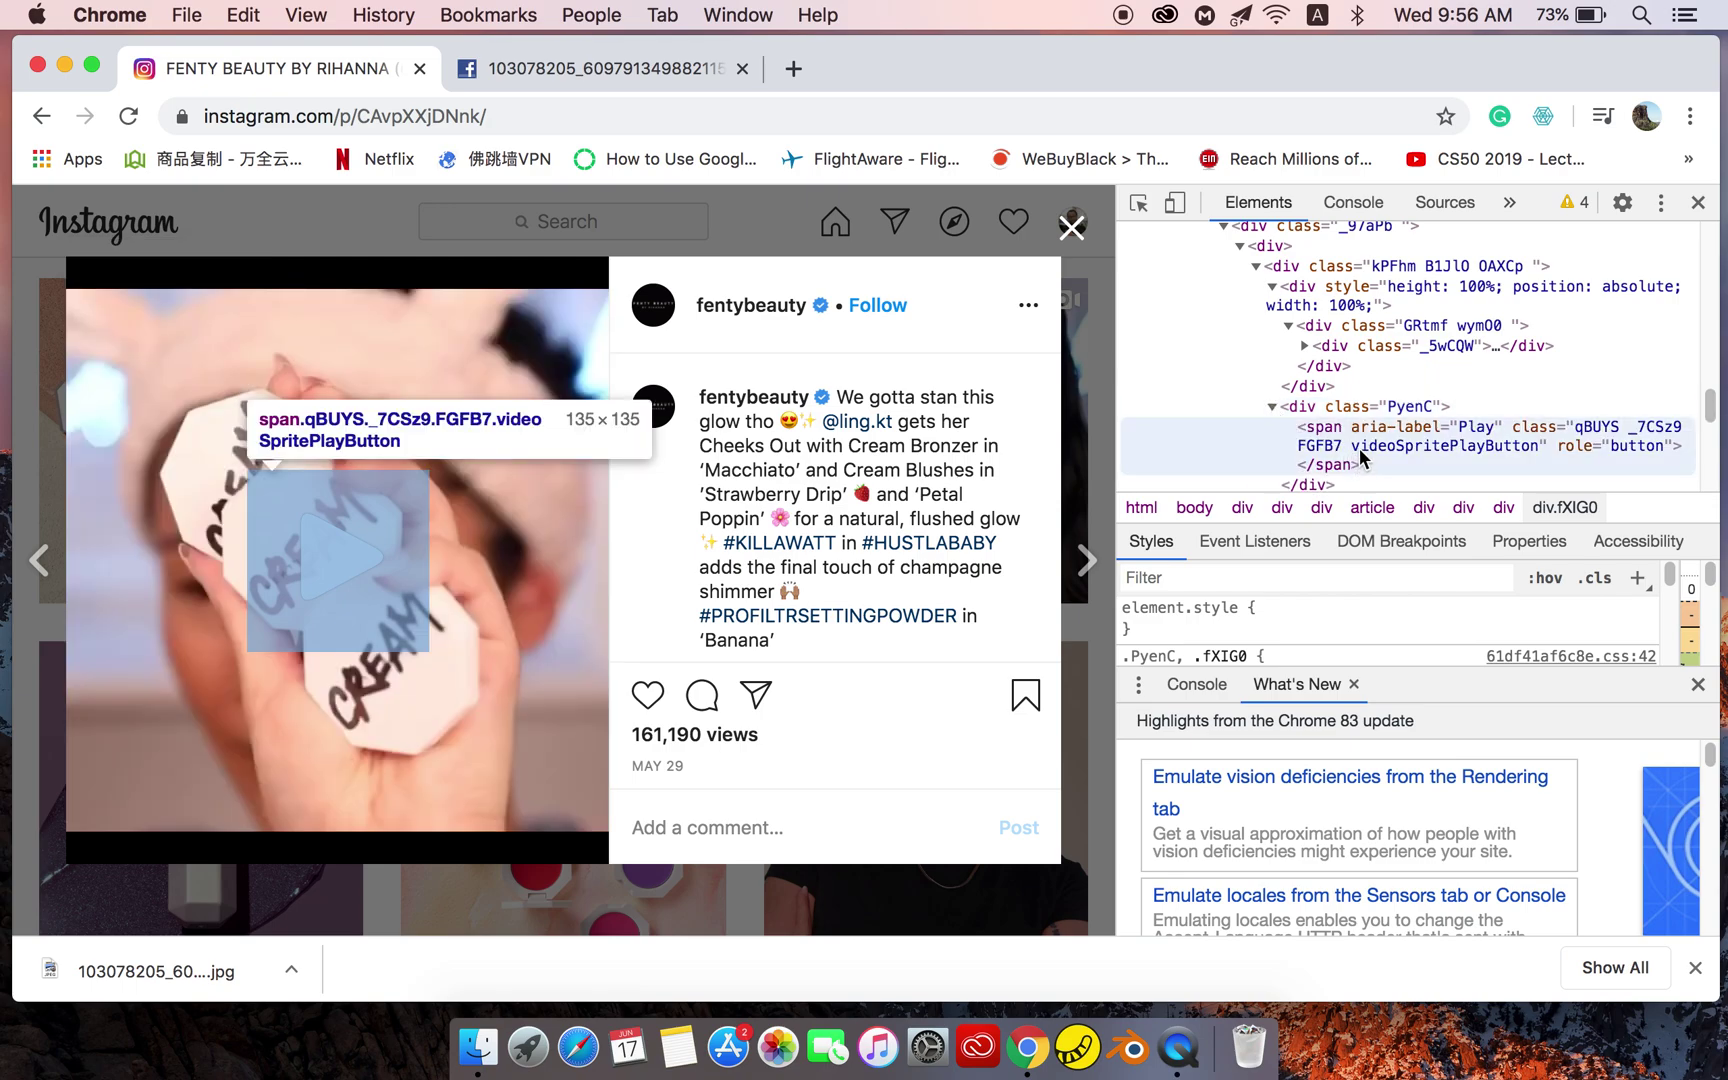
left_click(1272, 406)
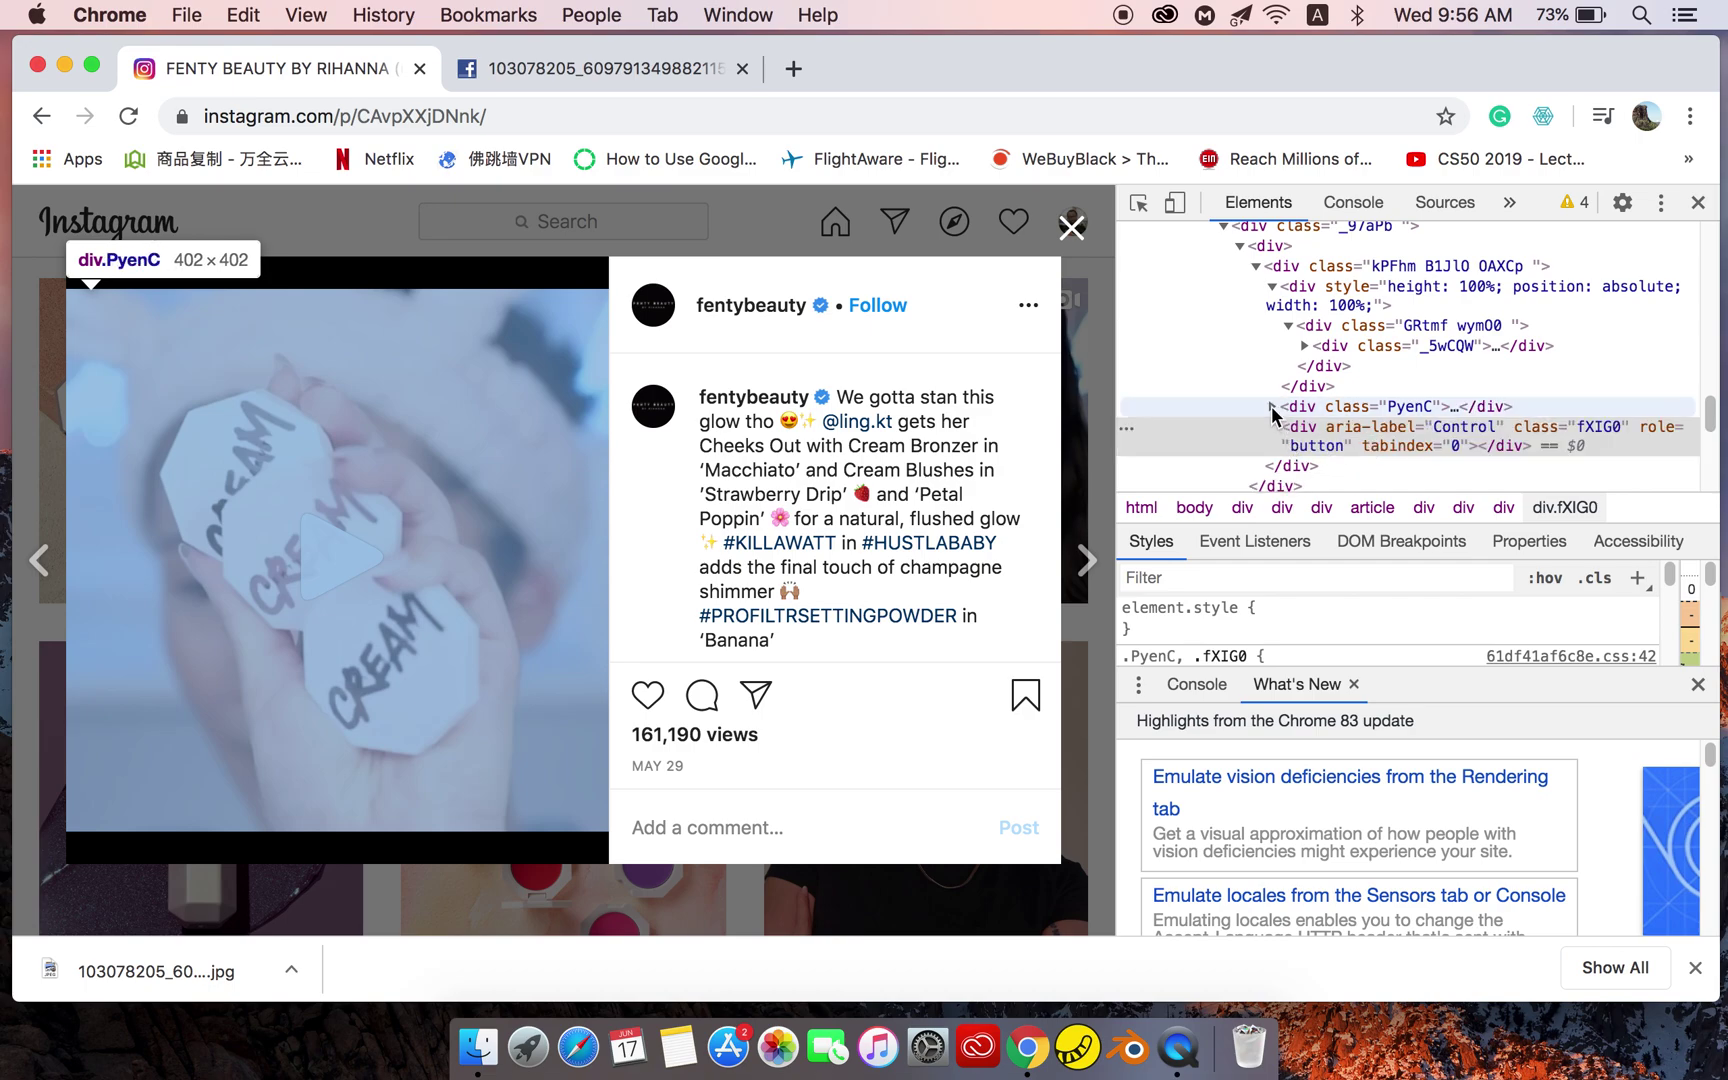
left_click(1272, 406)
scroll(1400, 430, "down", 5)
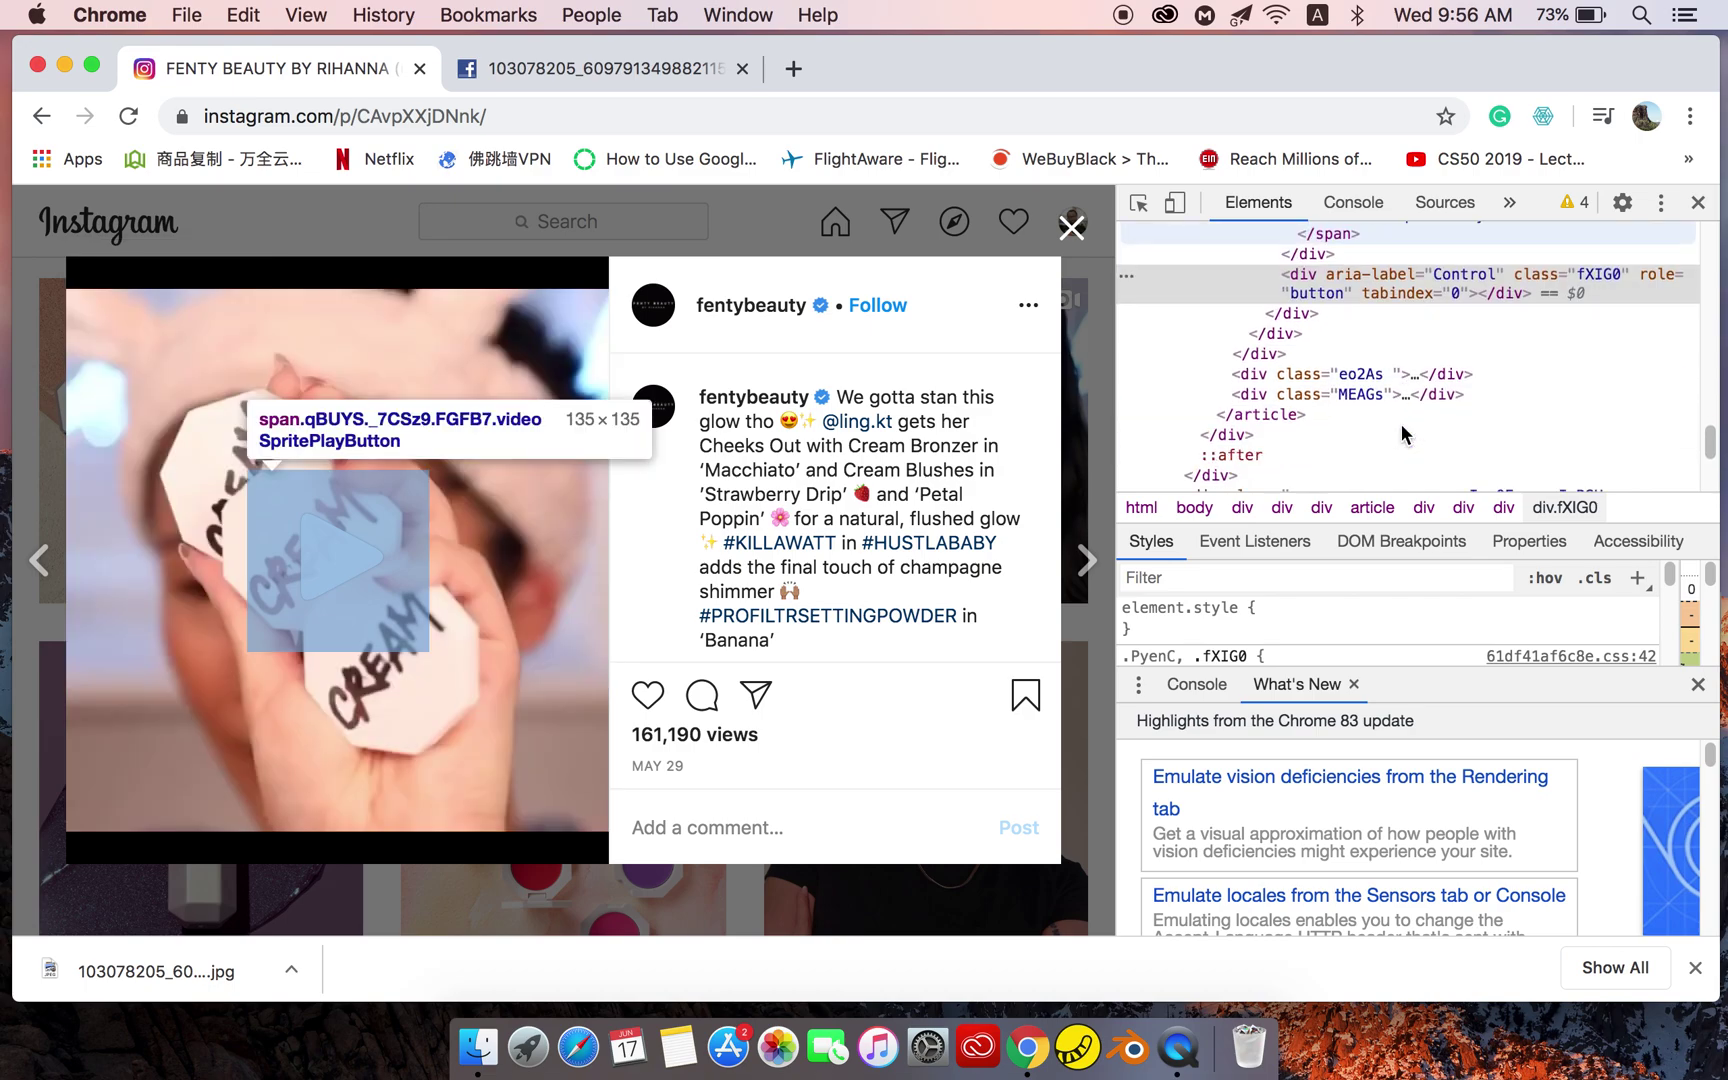
scroll(1400, 413, "up", 5)
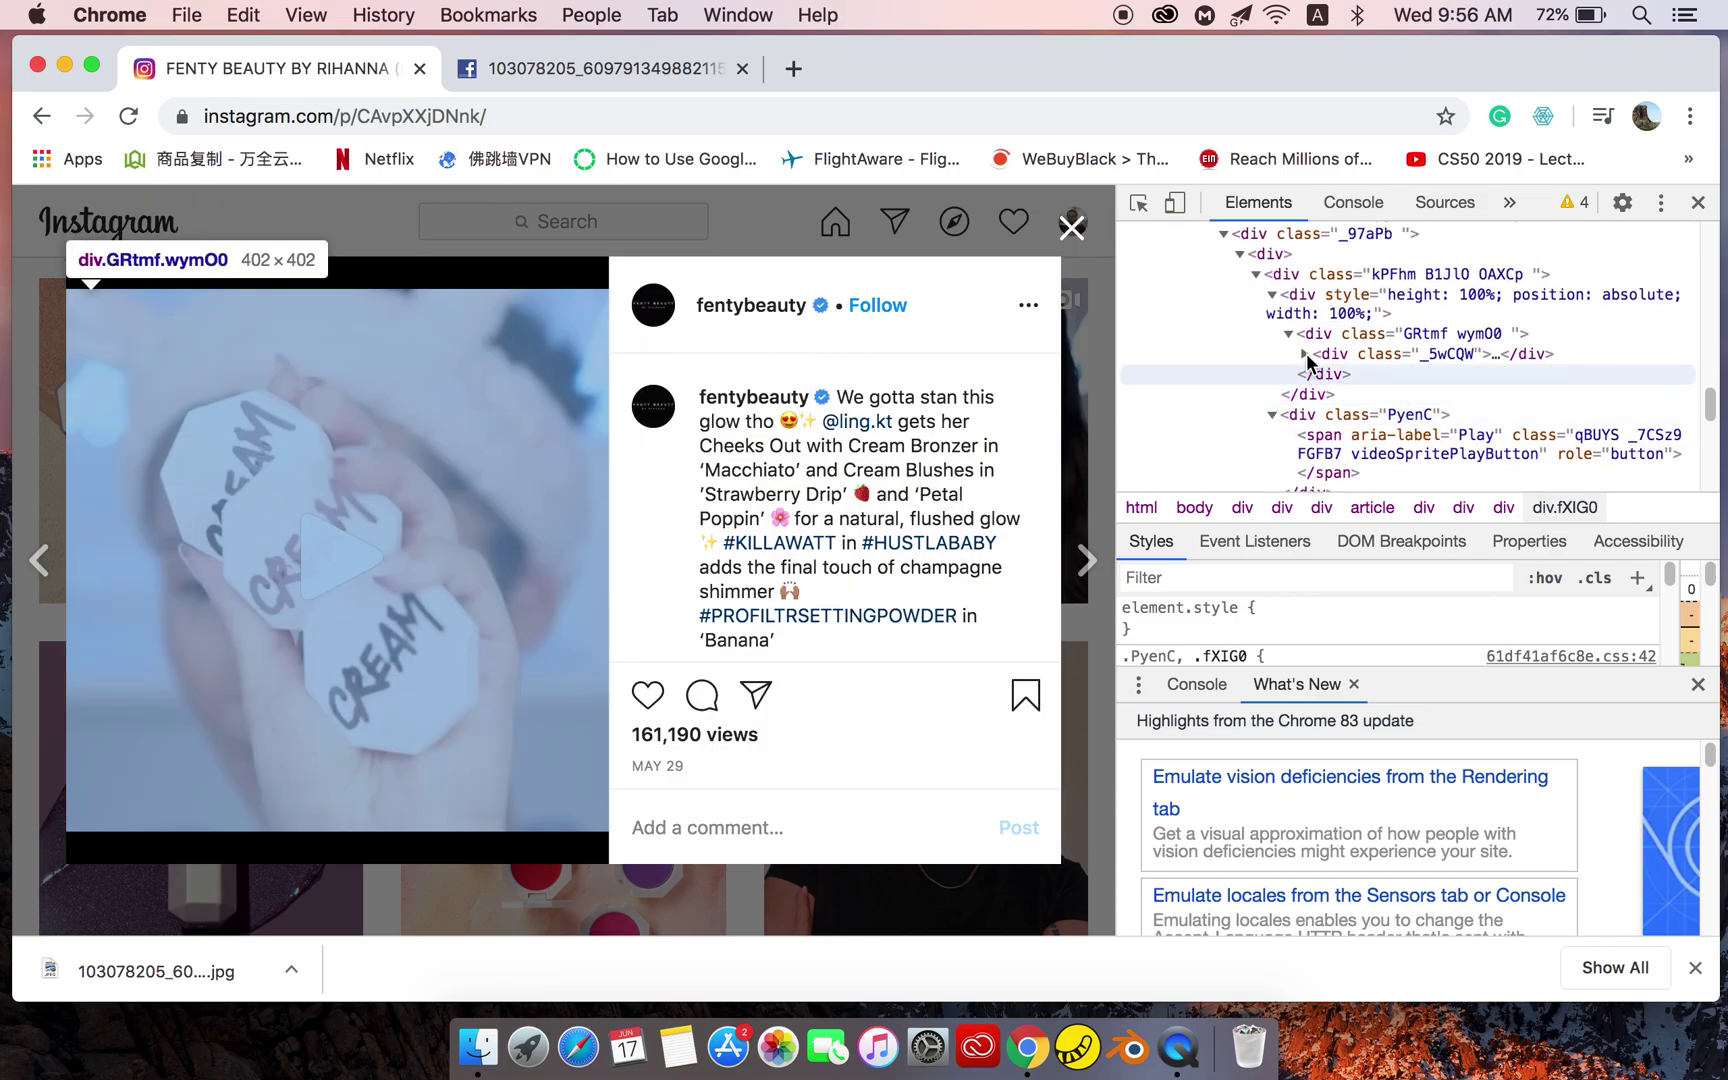
Expand _5wCQW and select the tWeCl video element showing its MP4 source.
left_click(1305, 353)
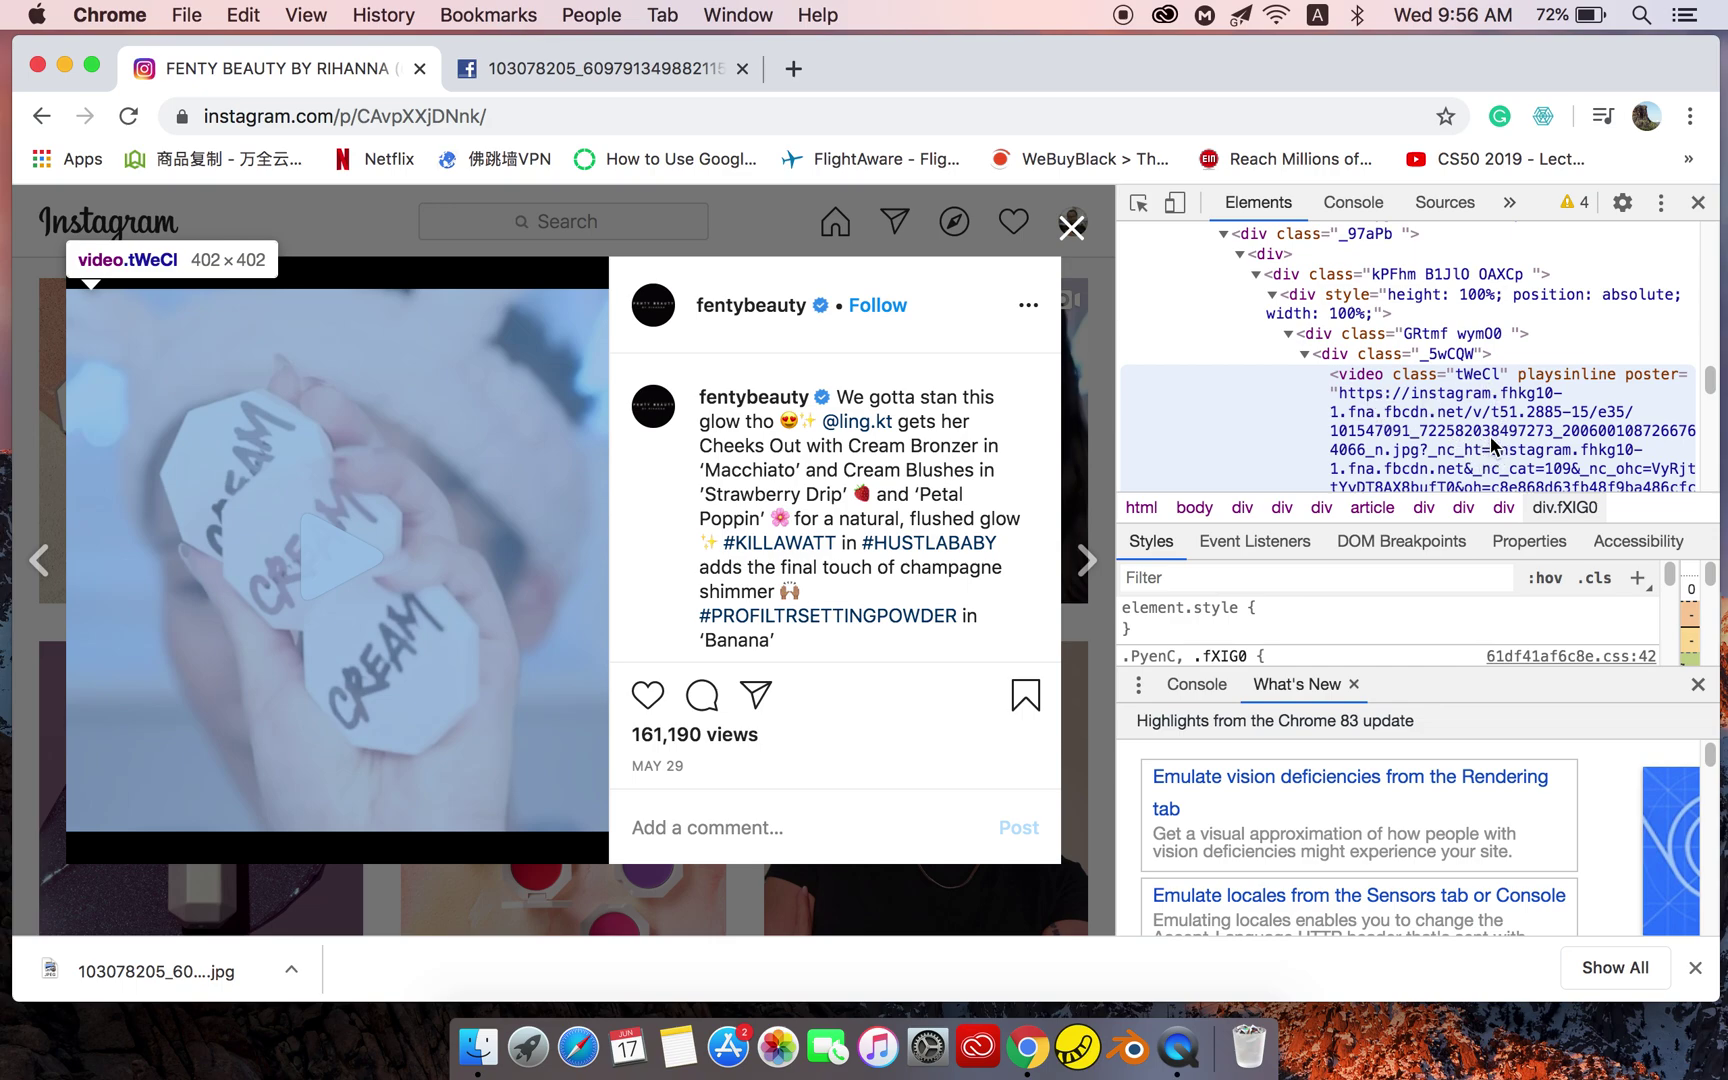
scroll(1492, 440, "down", 2)
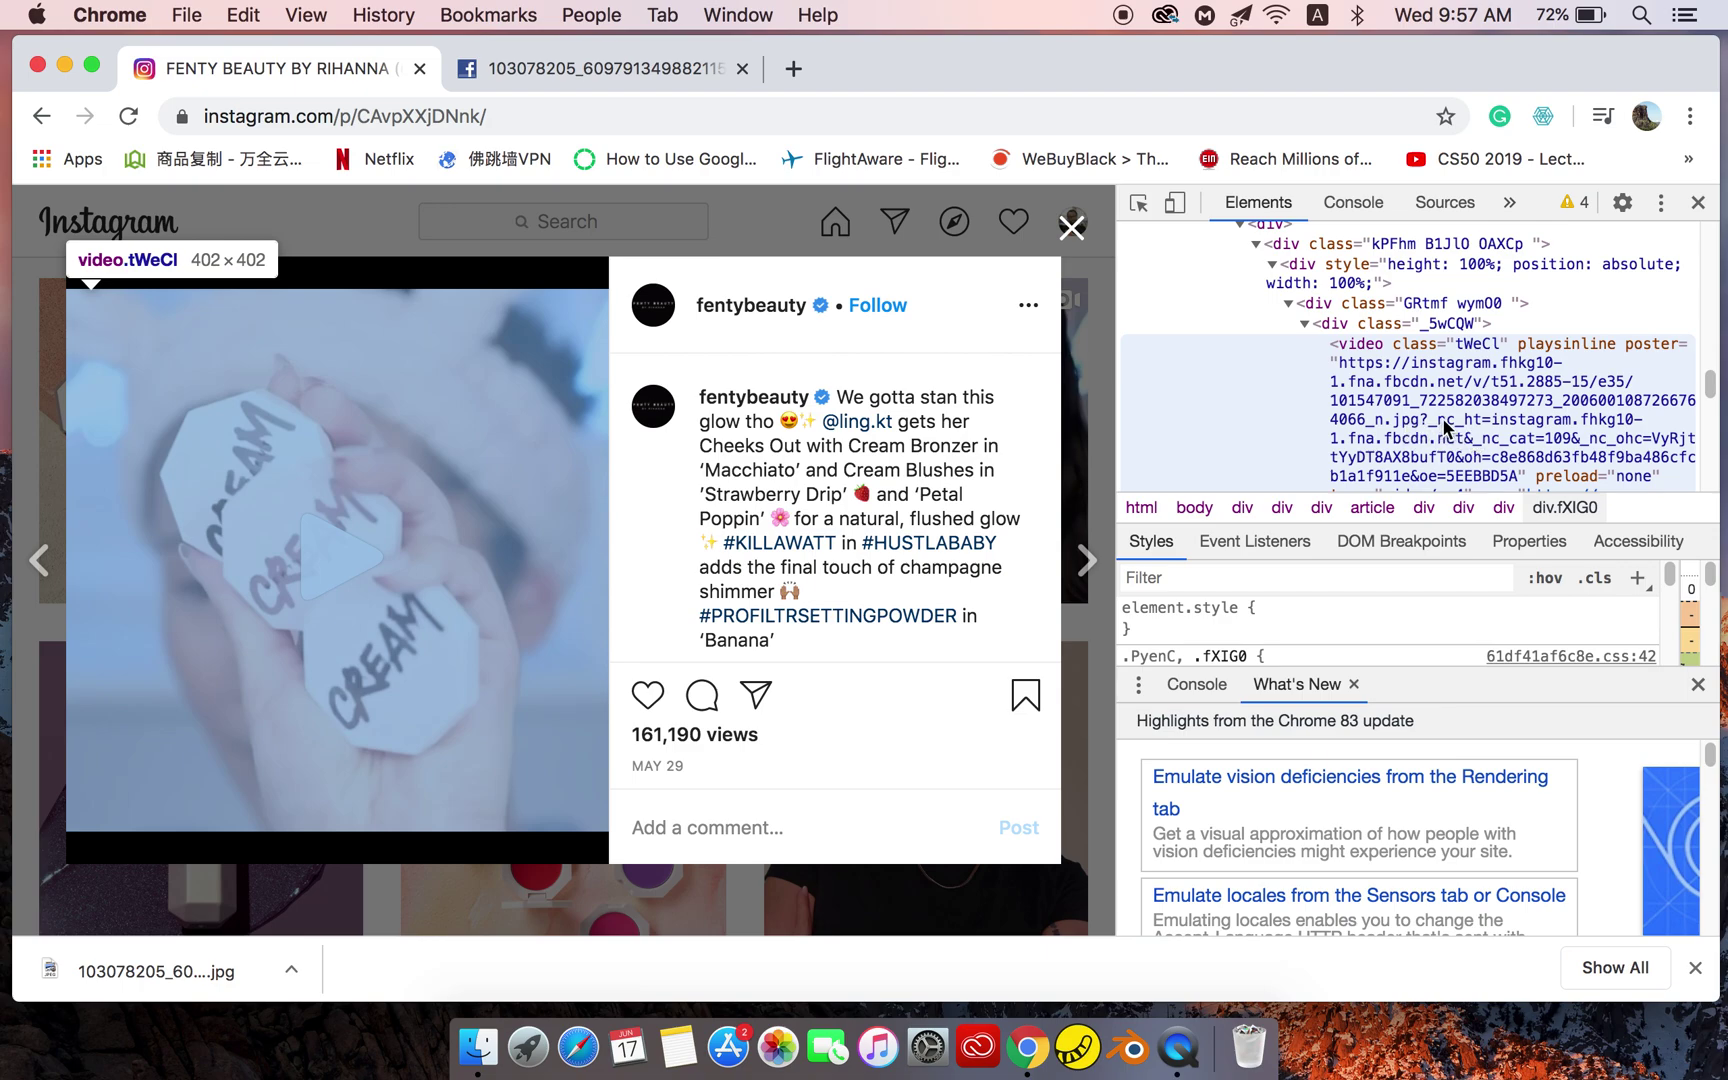
left_click(1440, 416)
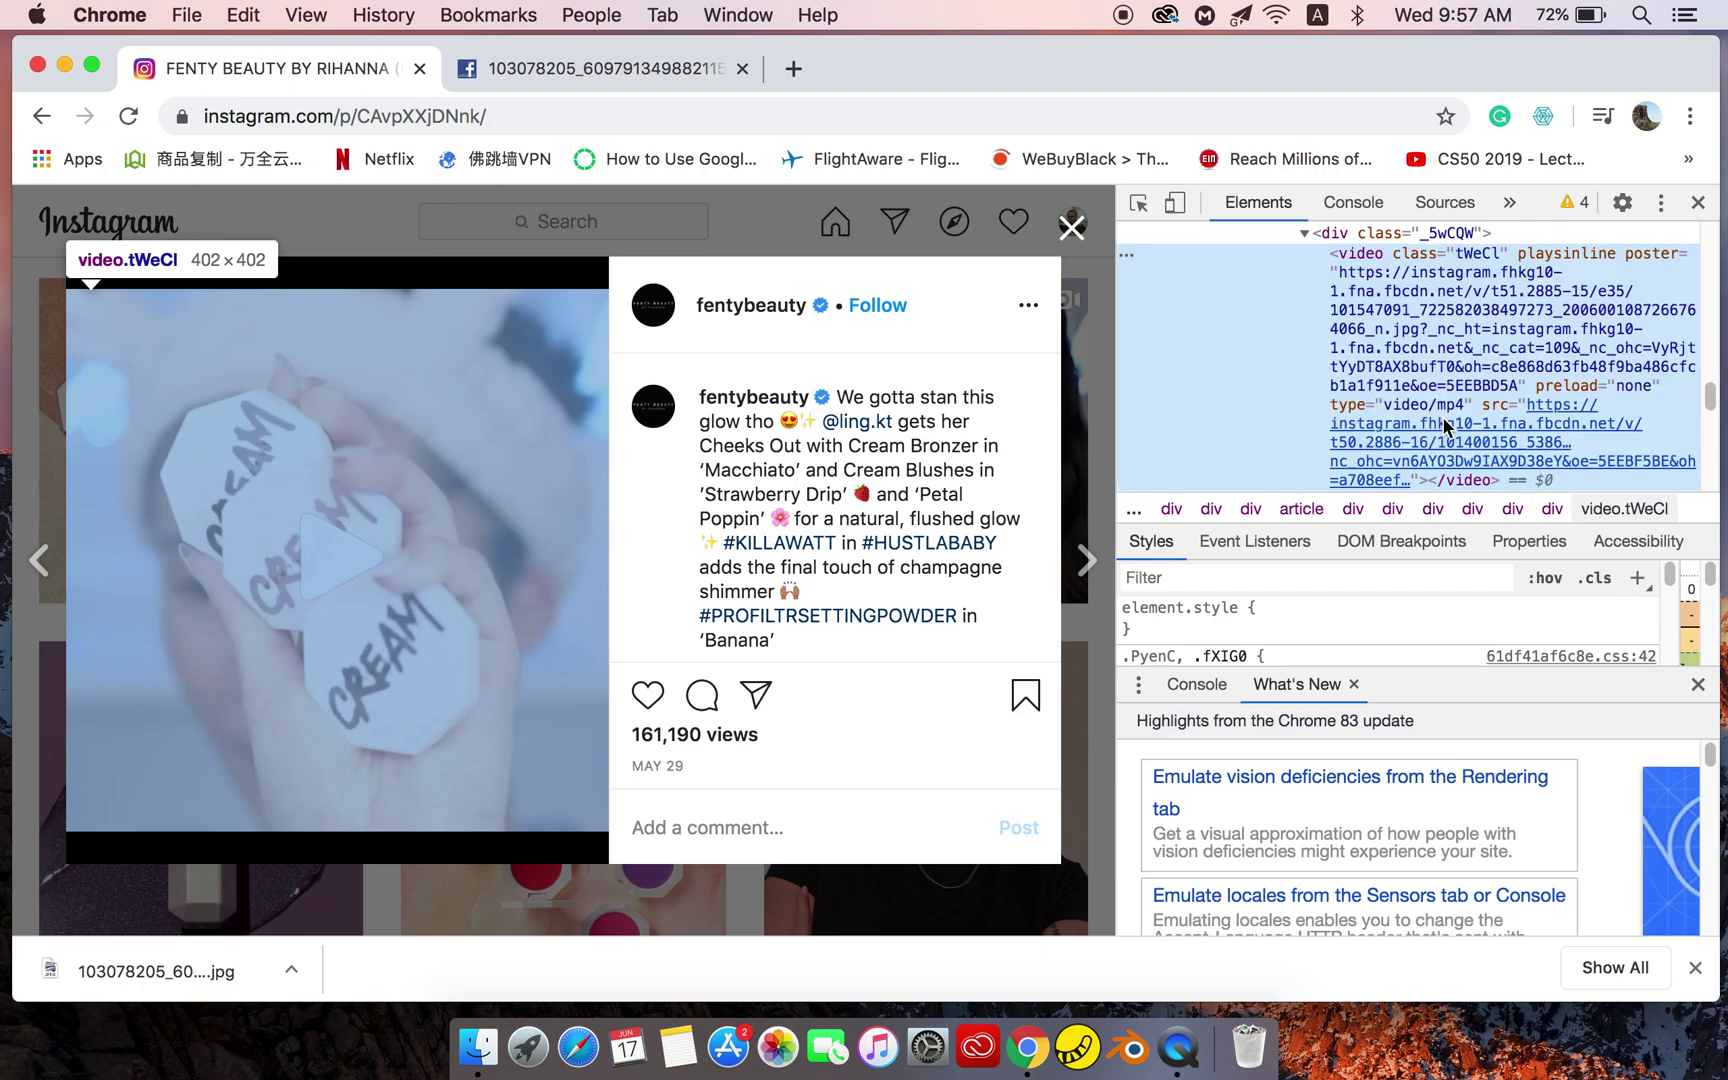
Open the video's MP4 source link in a new tab and close the full-size photo tab.
right_click(1445, 414)
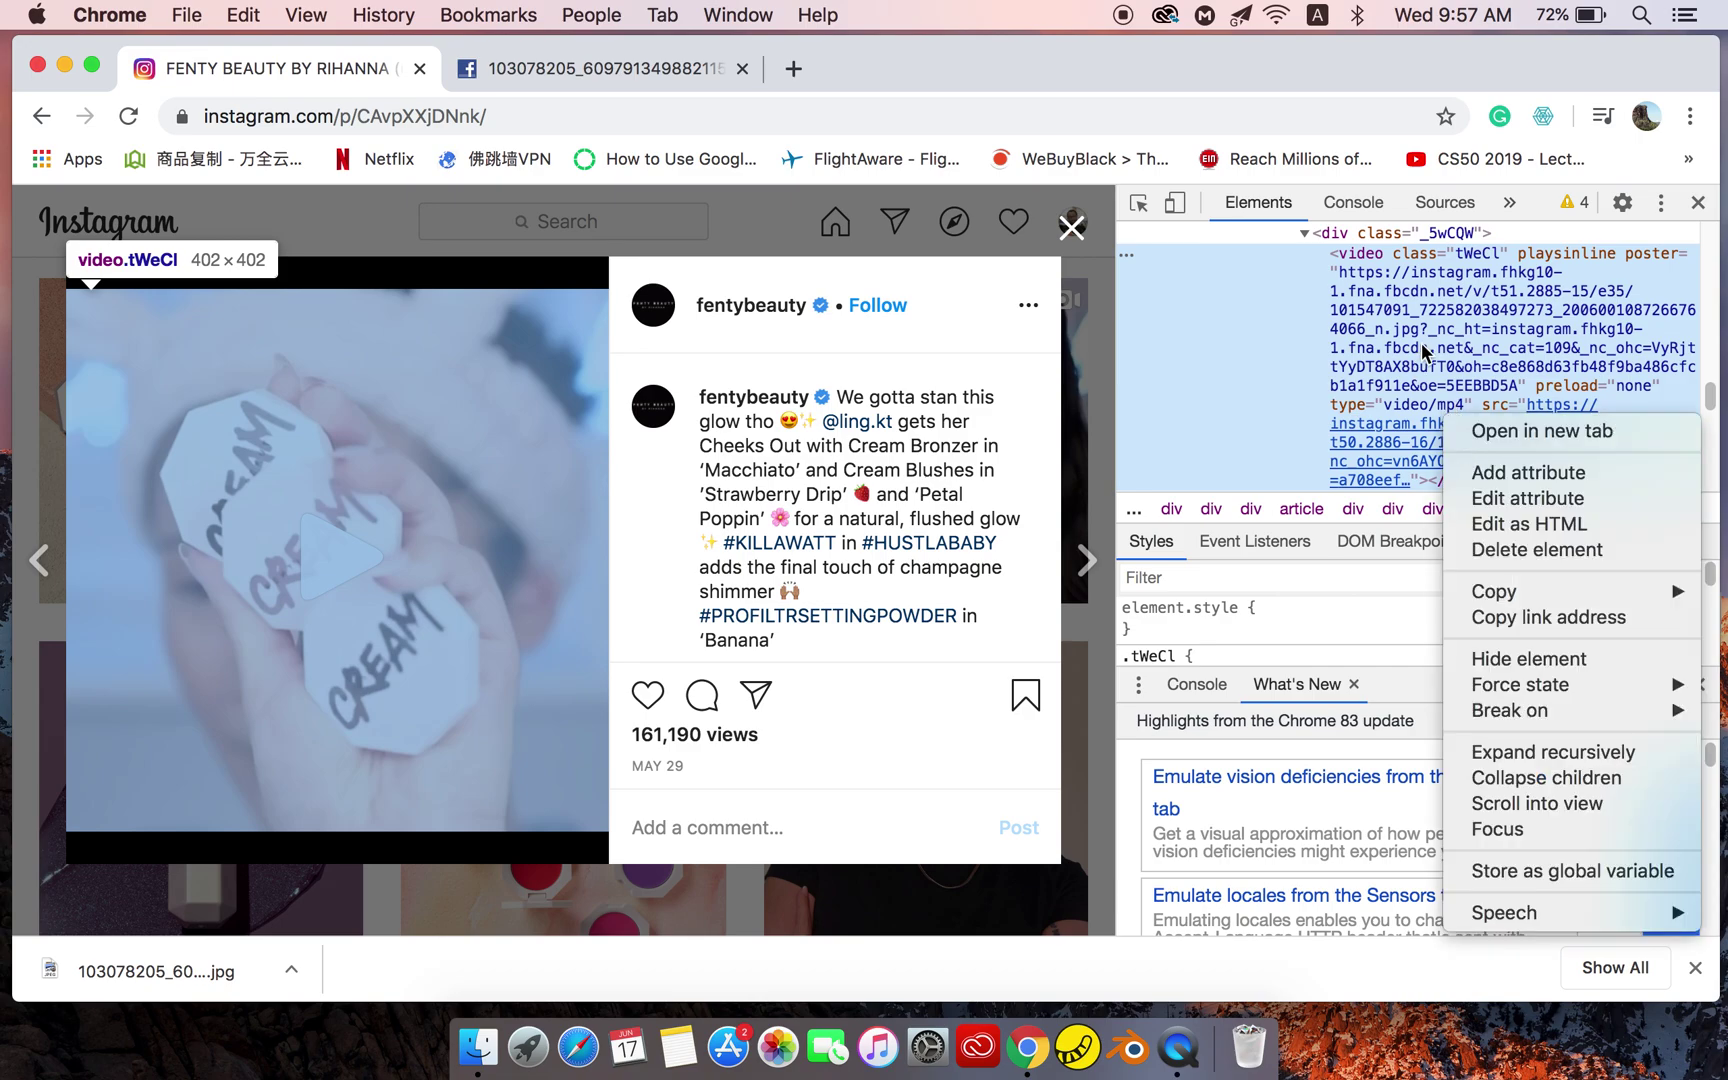
left_click(1513, 431)
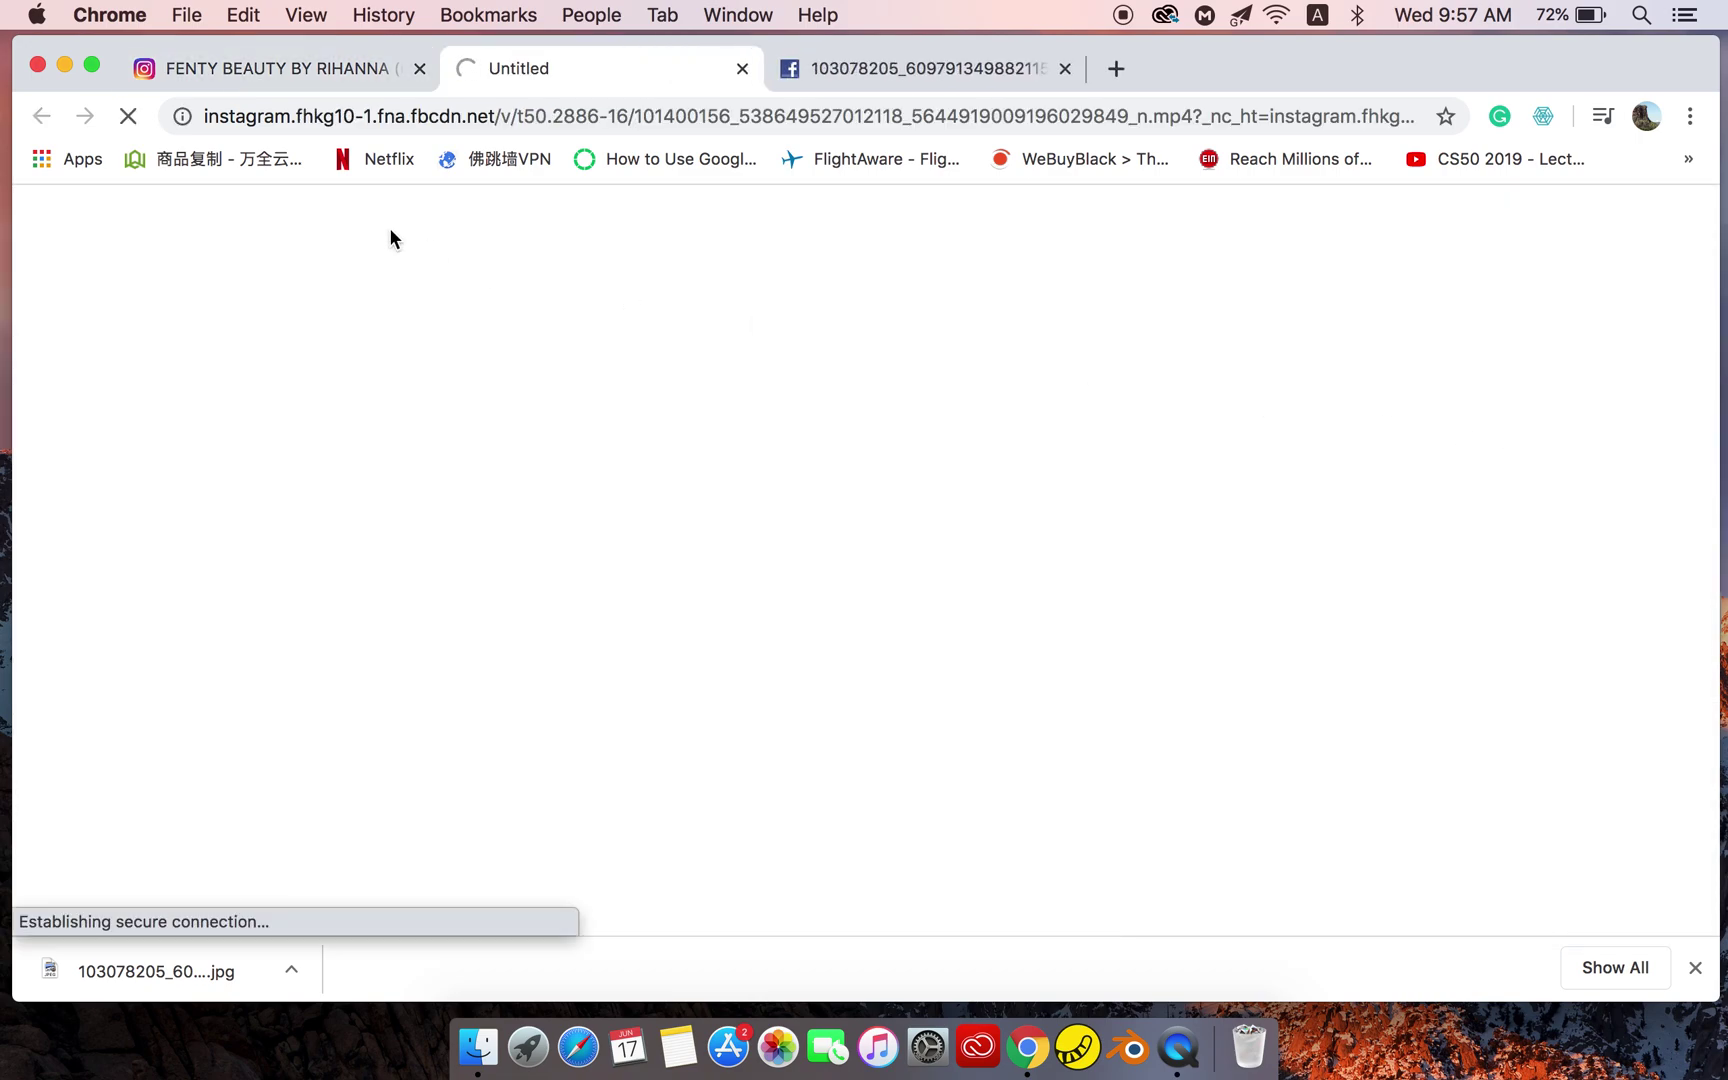
left_click(892, 68)
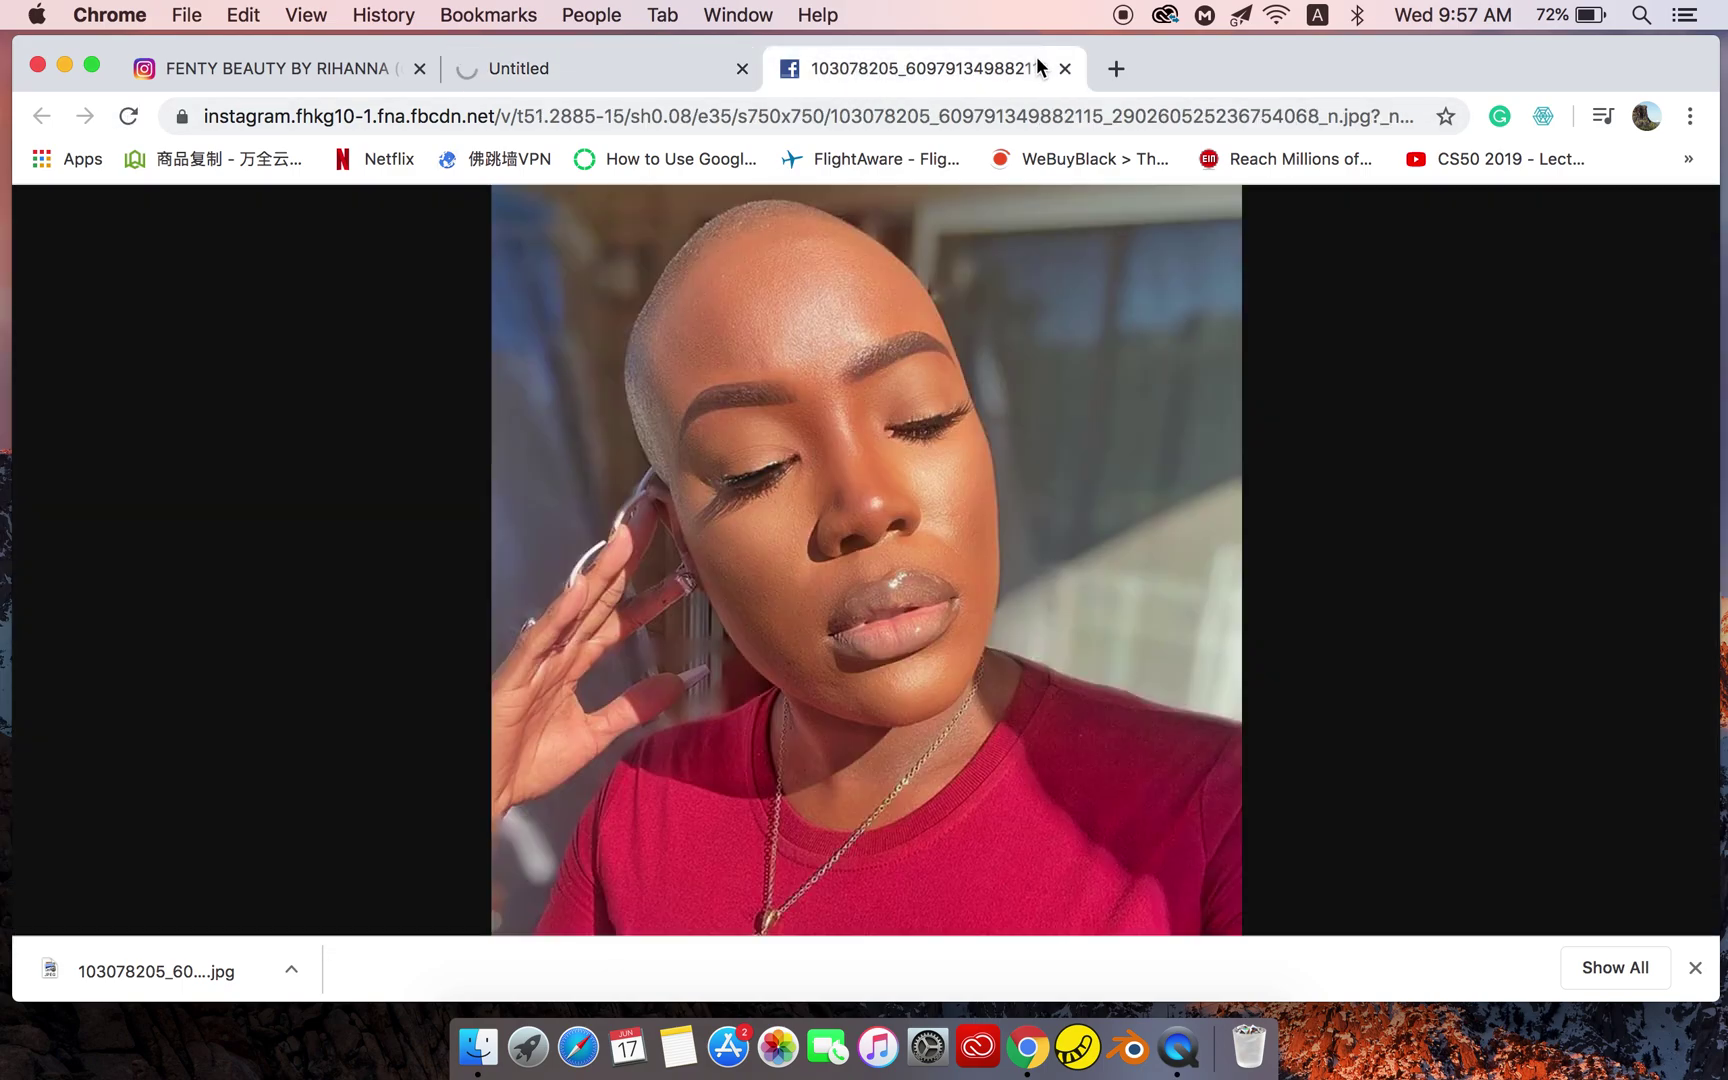
left_click(1065, 68)
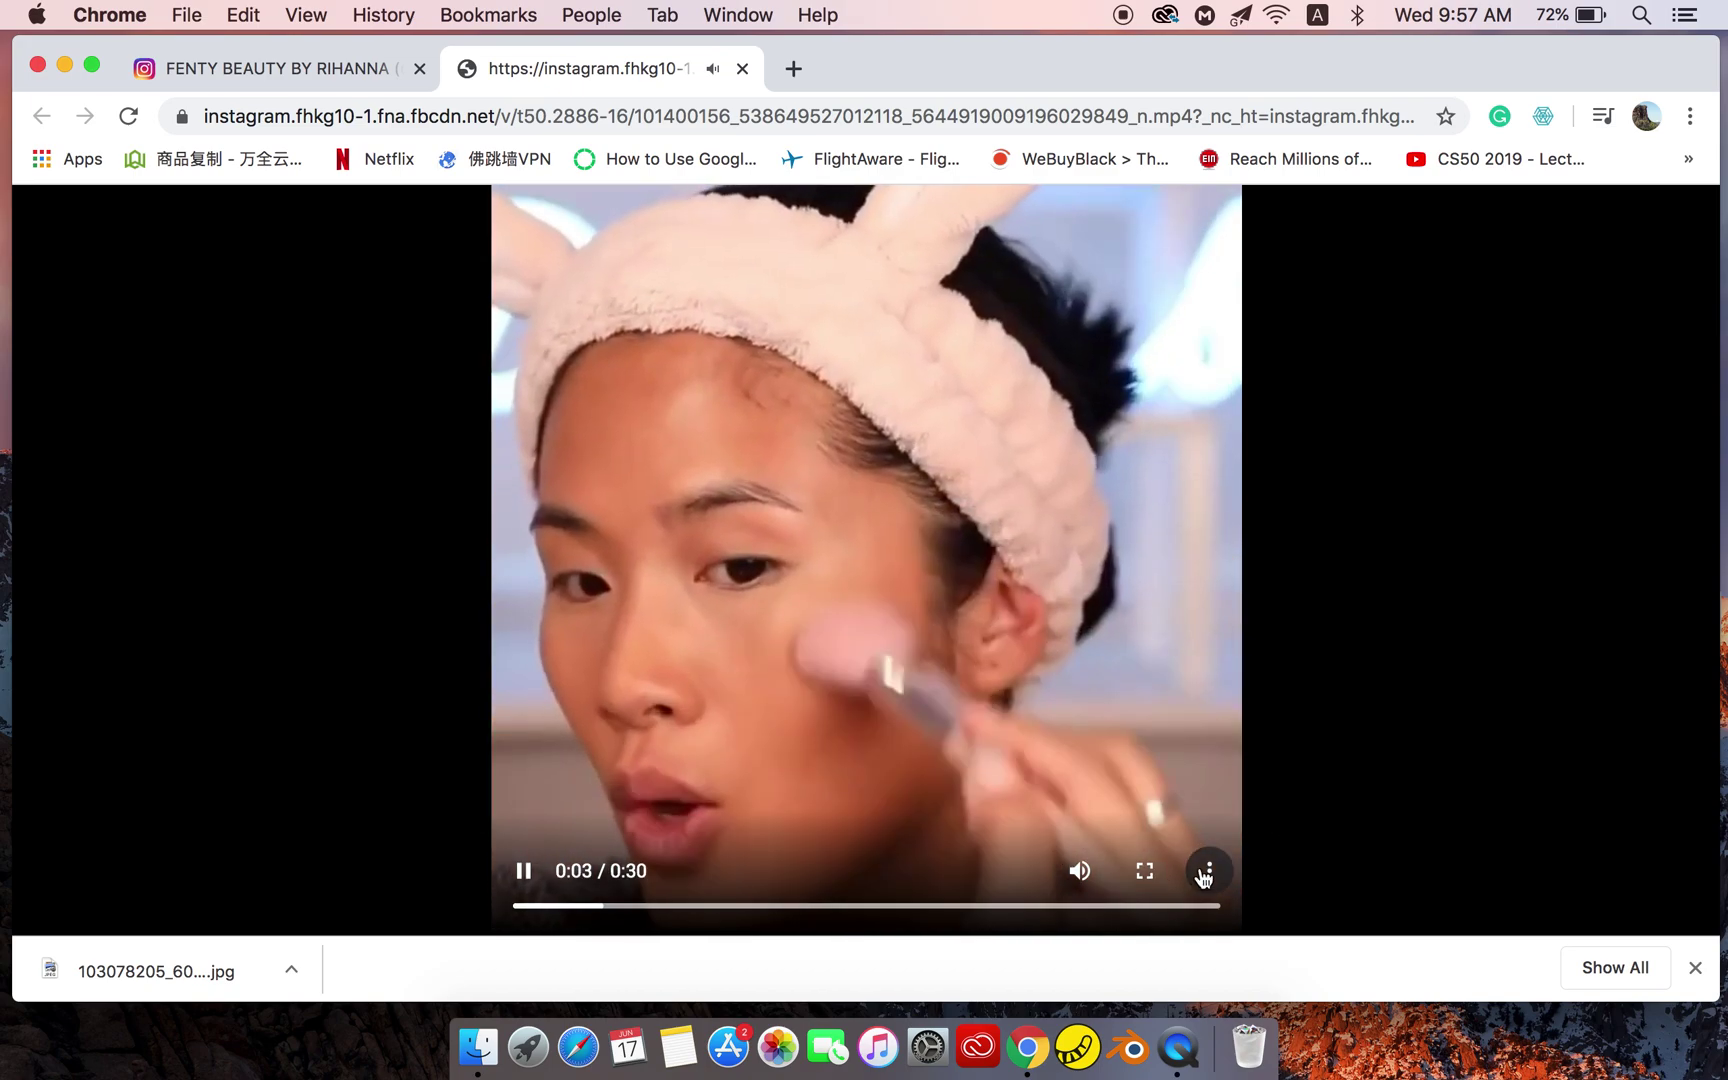
Pause the video, download the 3.1 MB MP4 file, and bring up its download options.
left_click(526, 874)
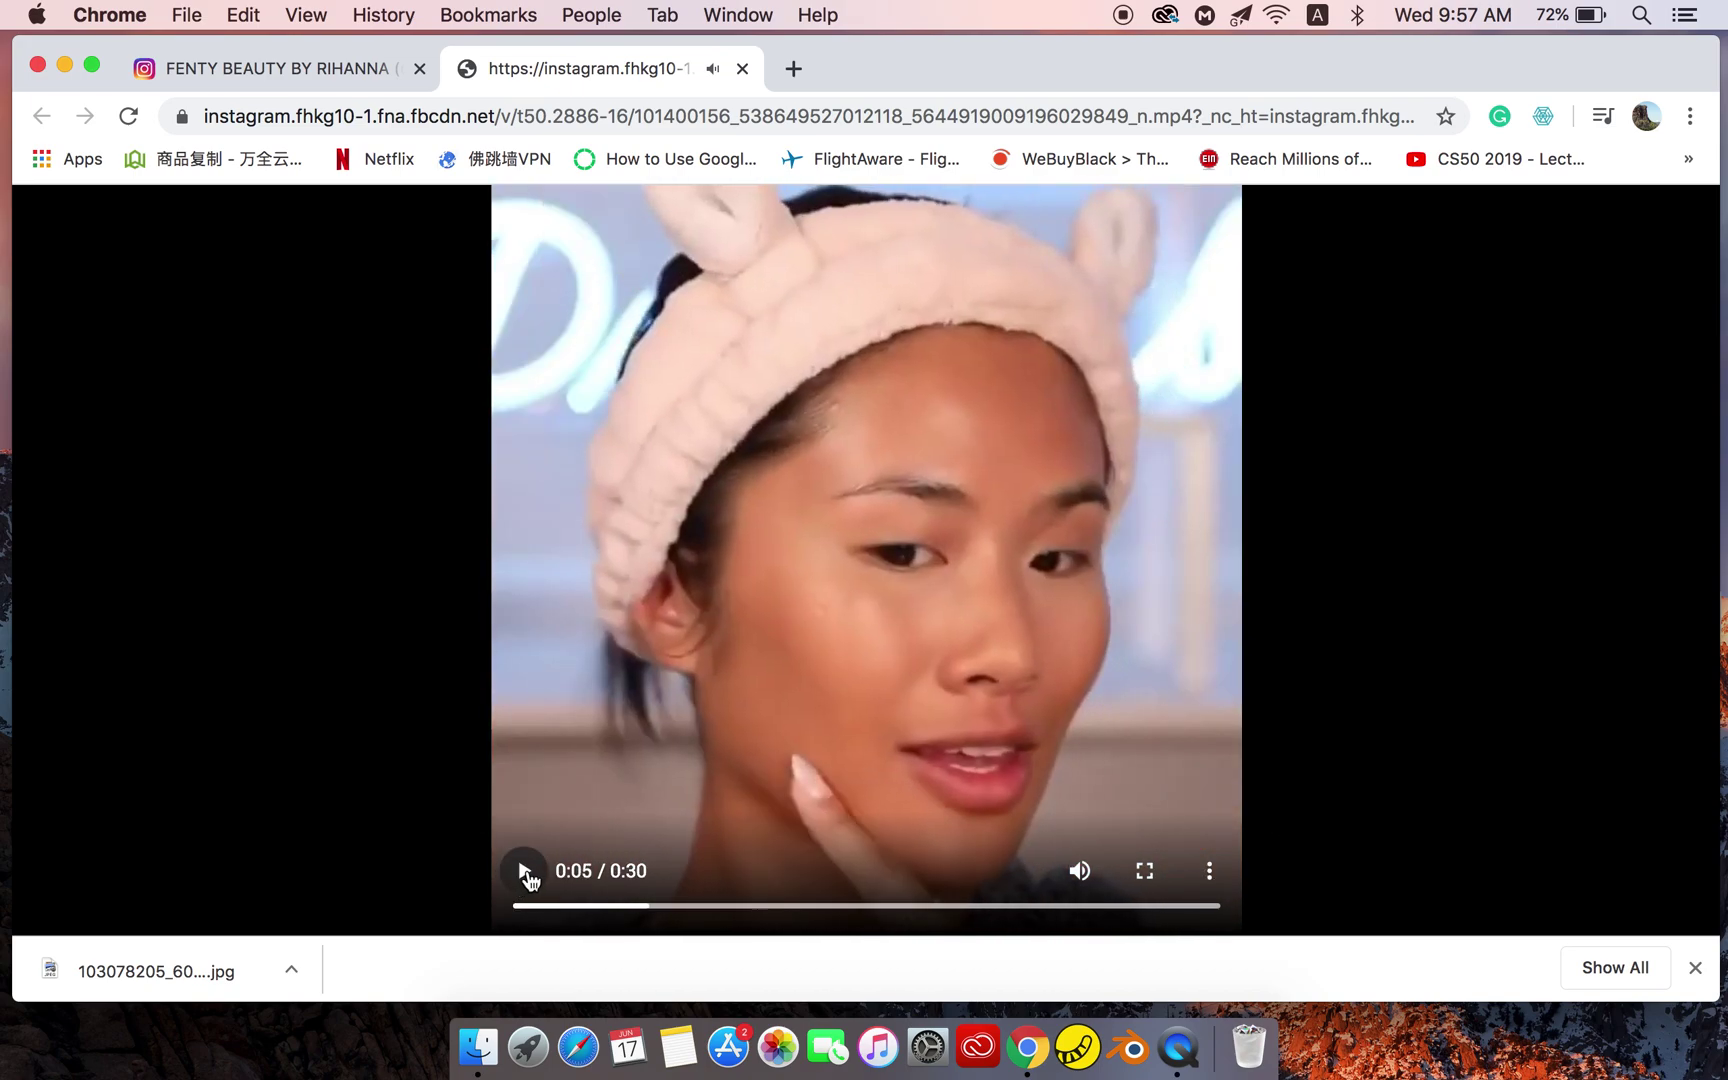
left_click(1212, 876)
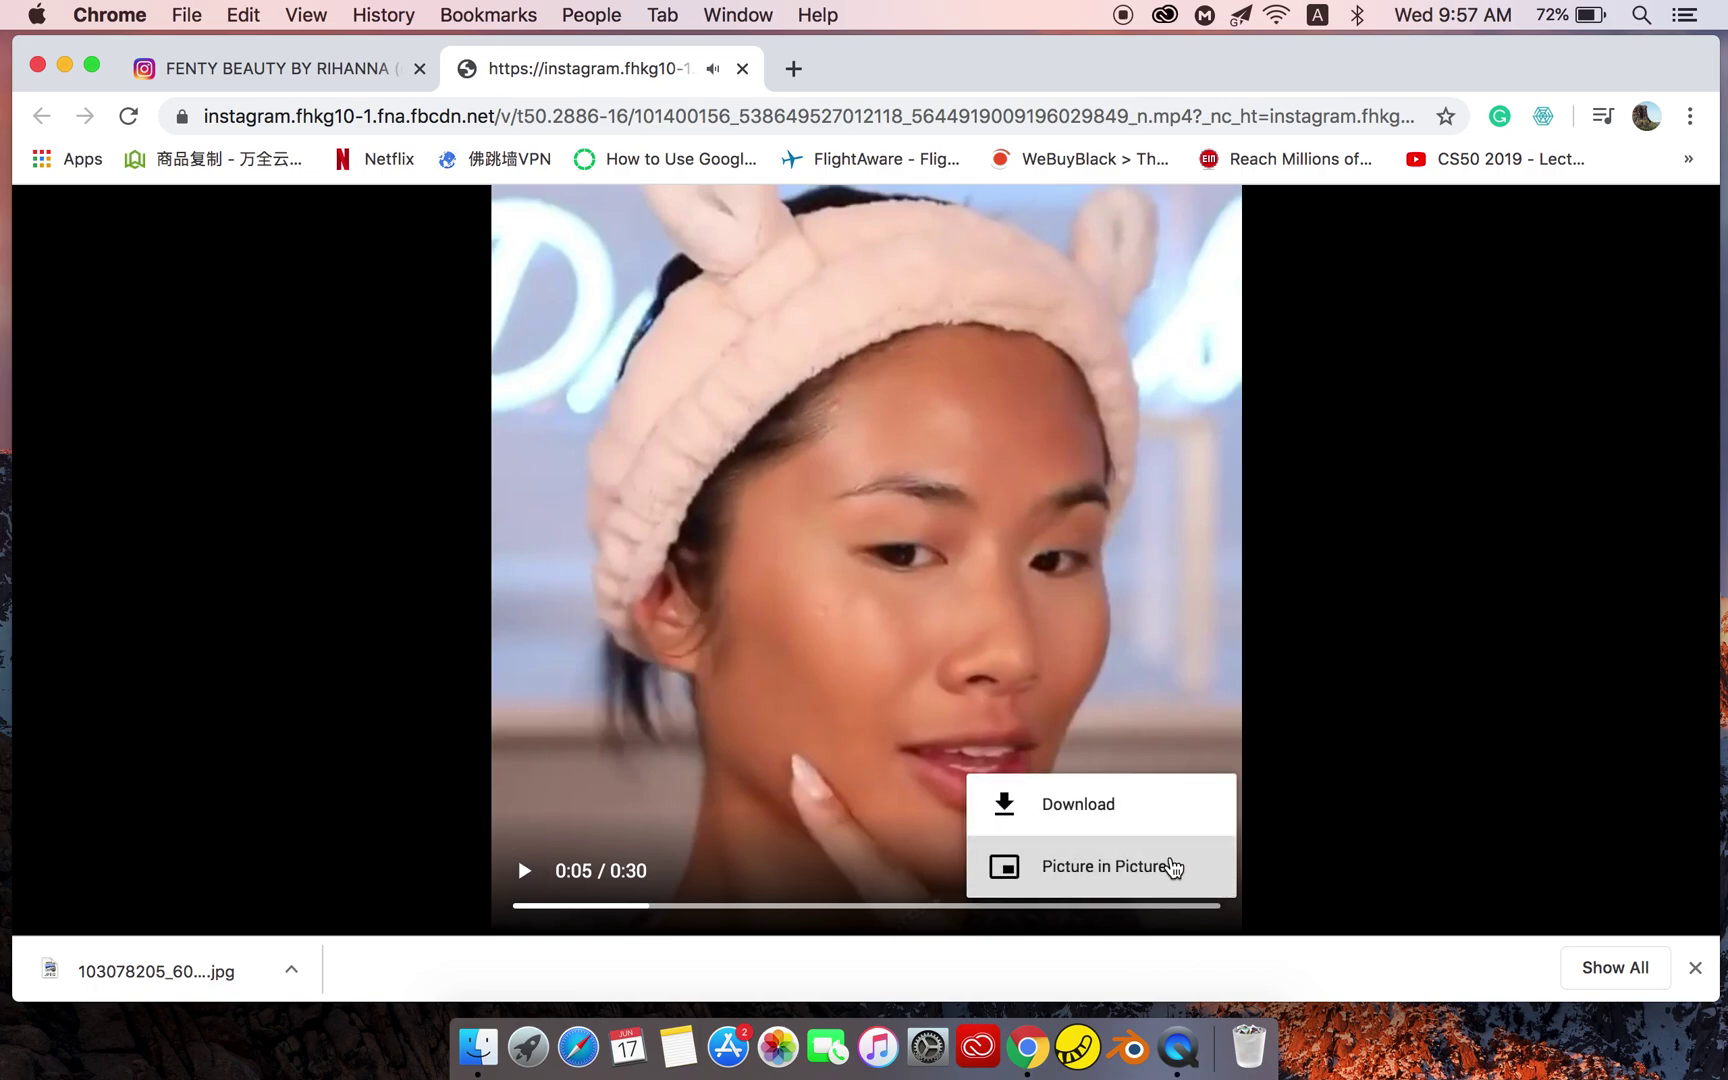
left_click(1095, 810)
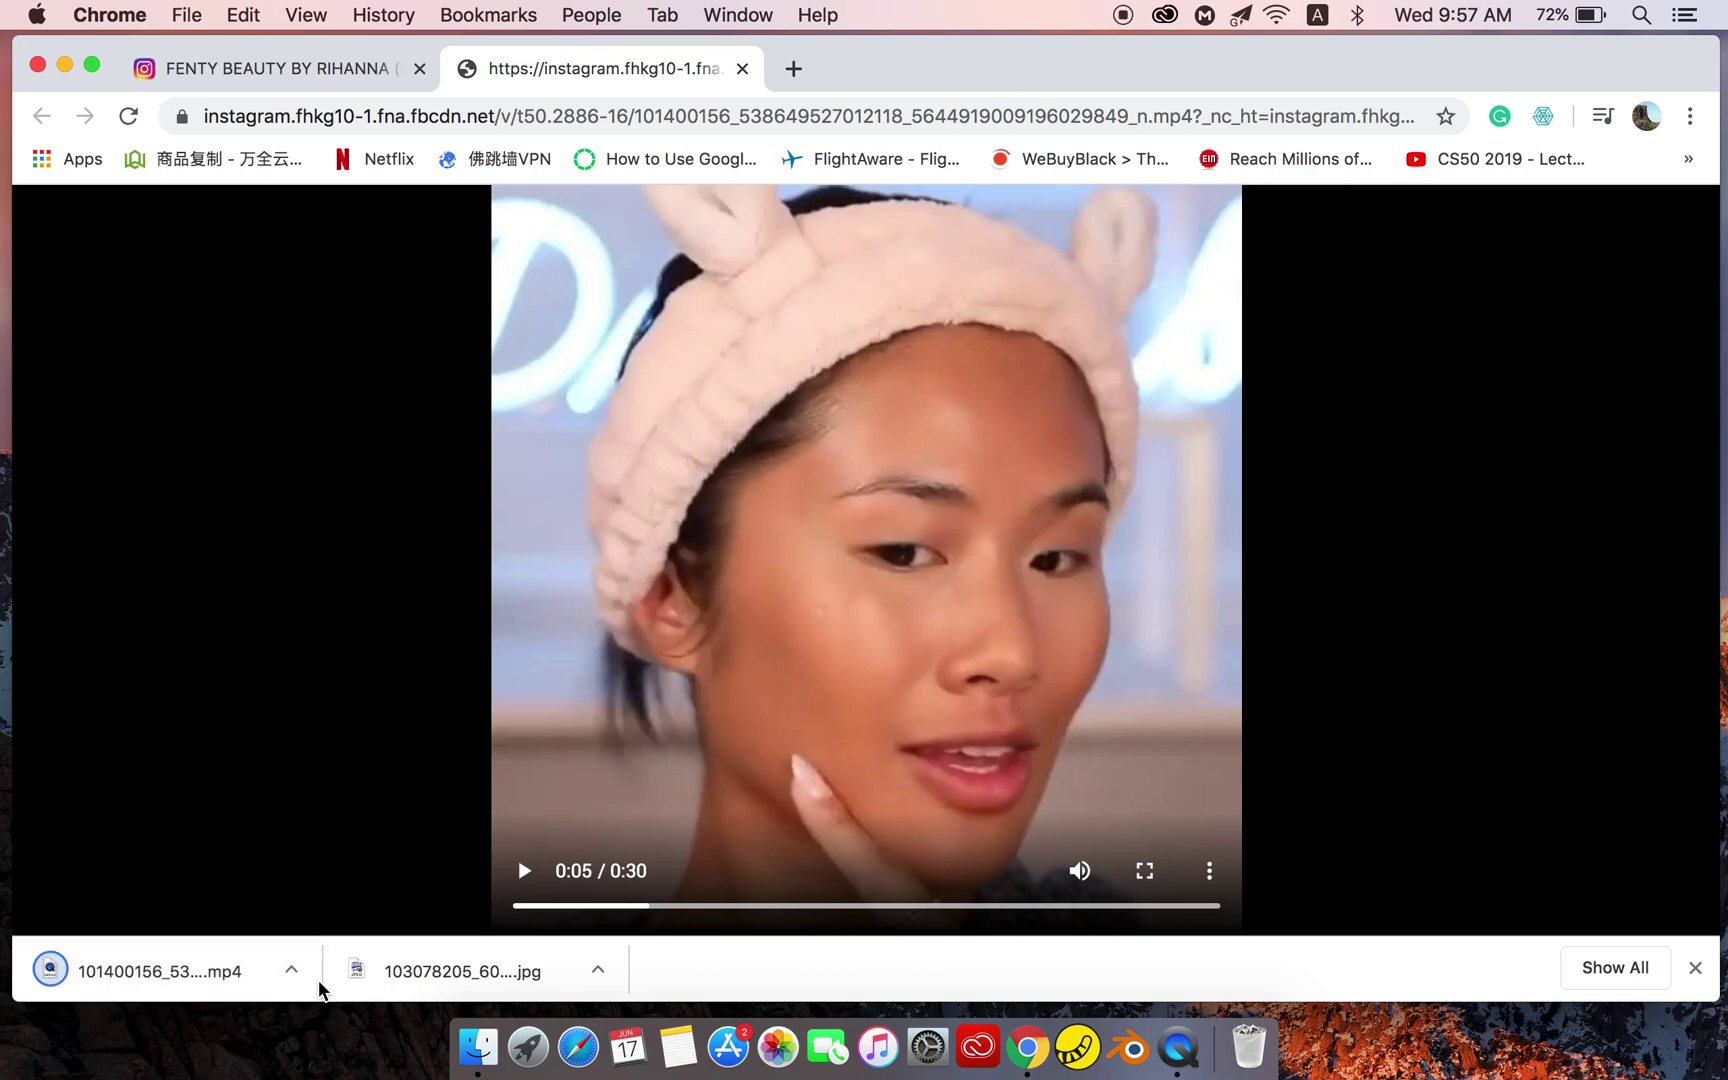
left_click(293, 969)
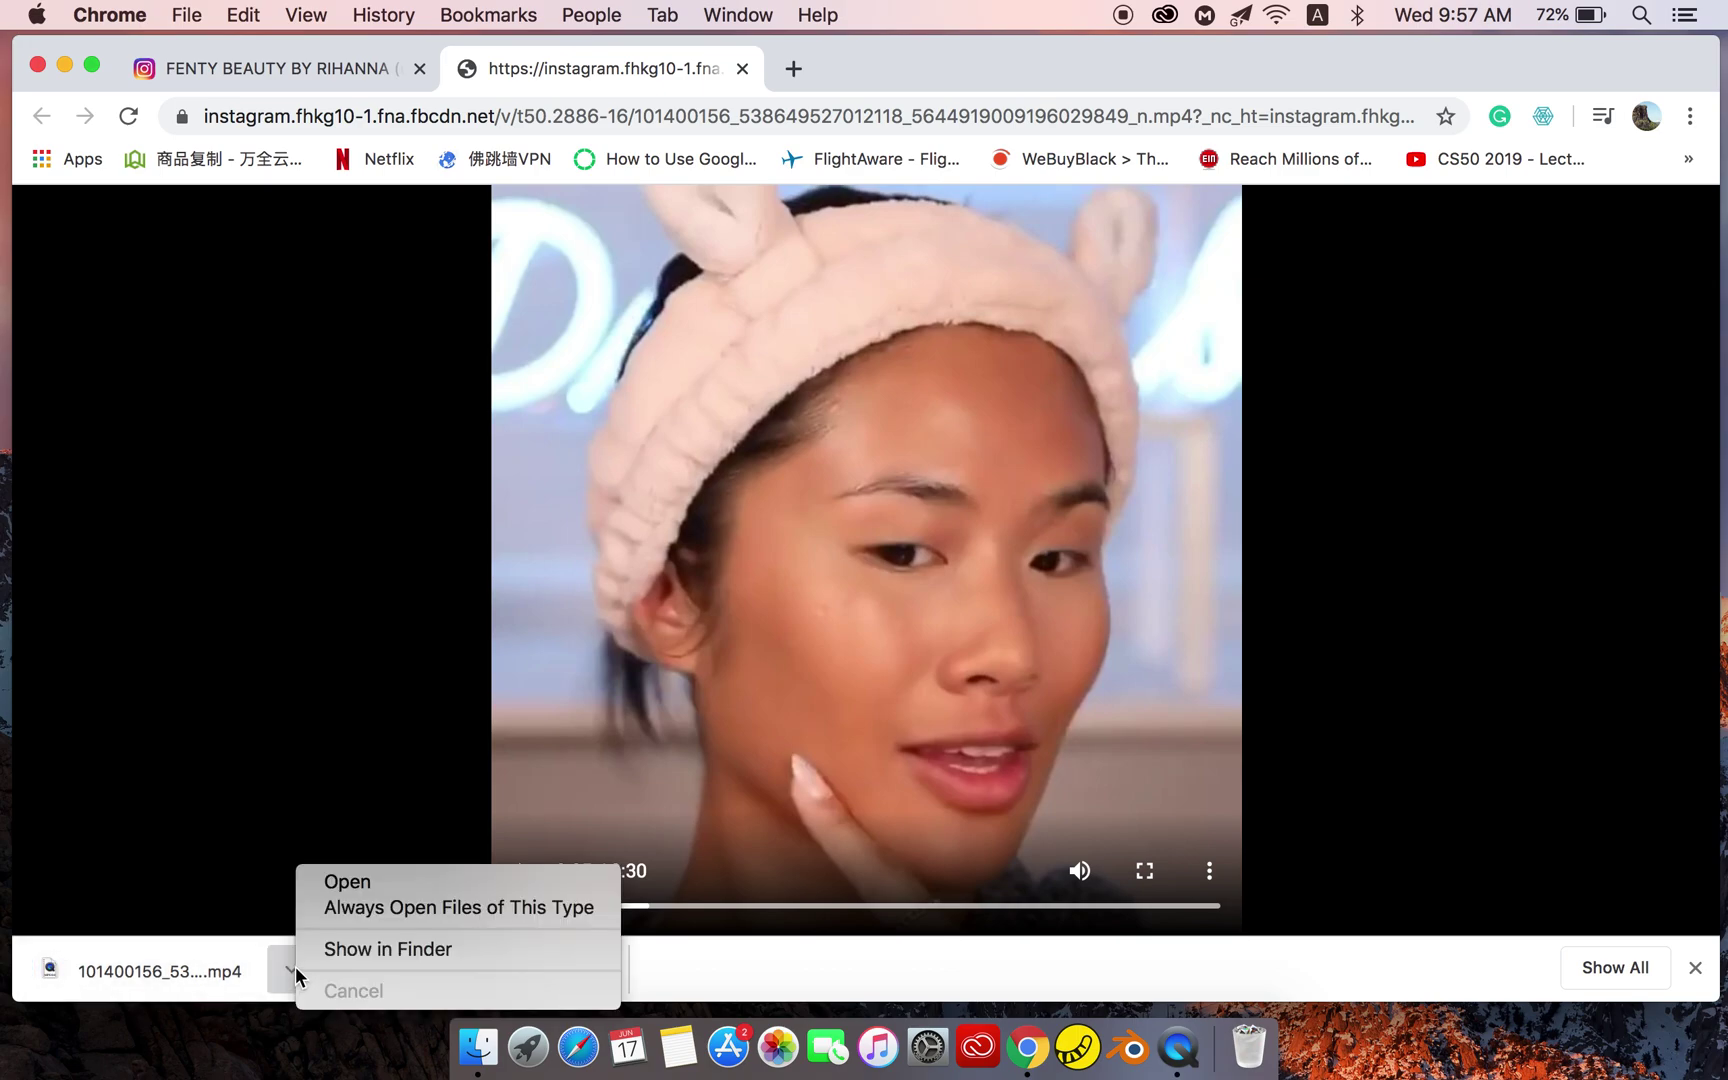
Open the downloaded MP4 in QuickTime Player, then play and pause it.
left_click(369, 882)
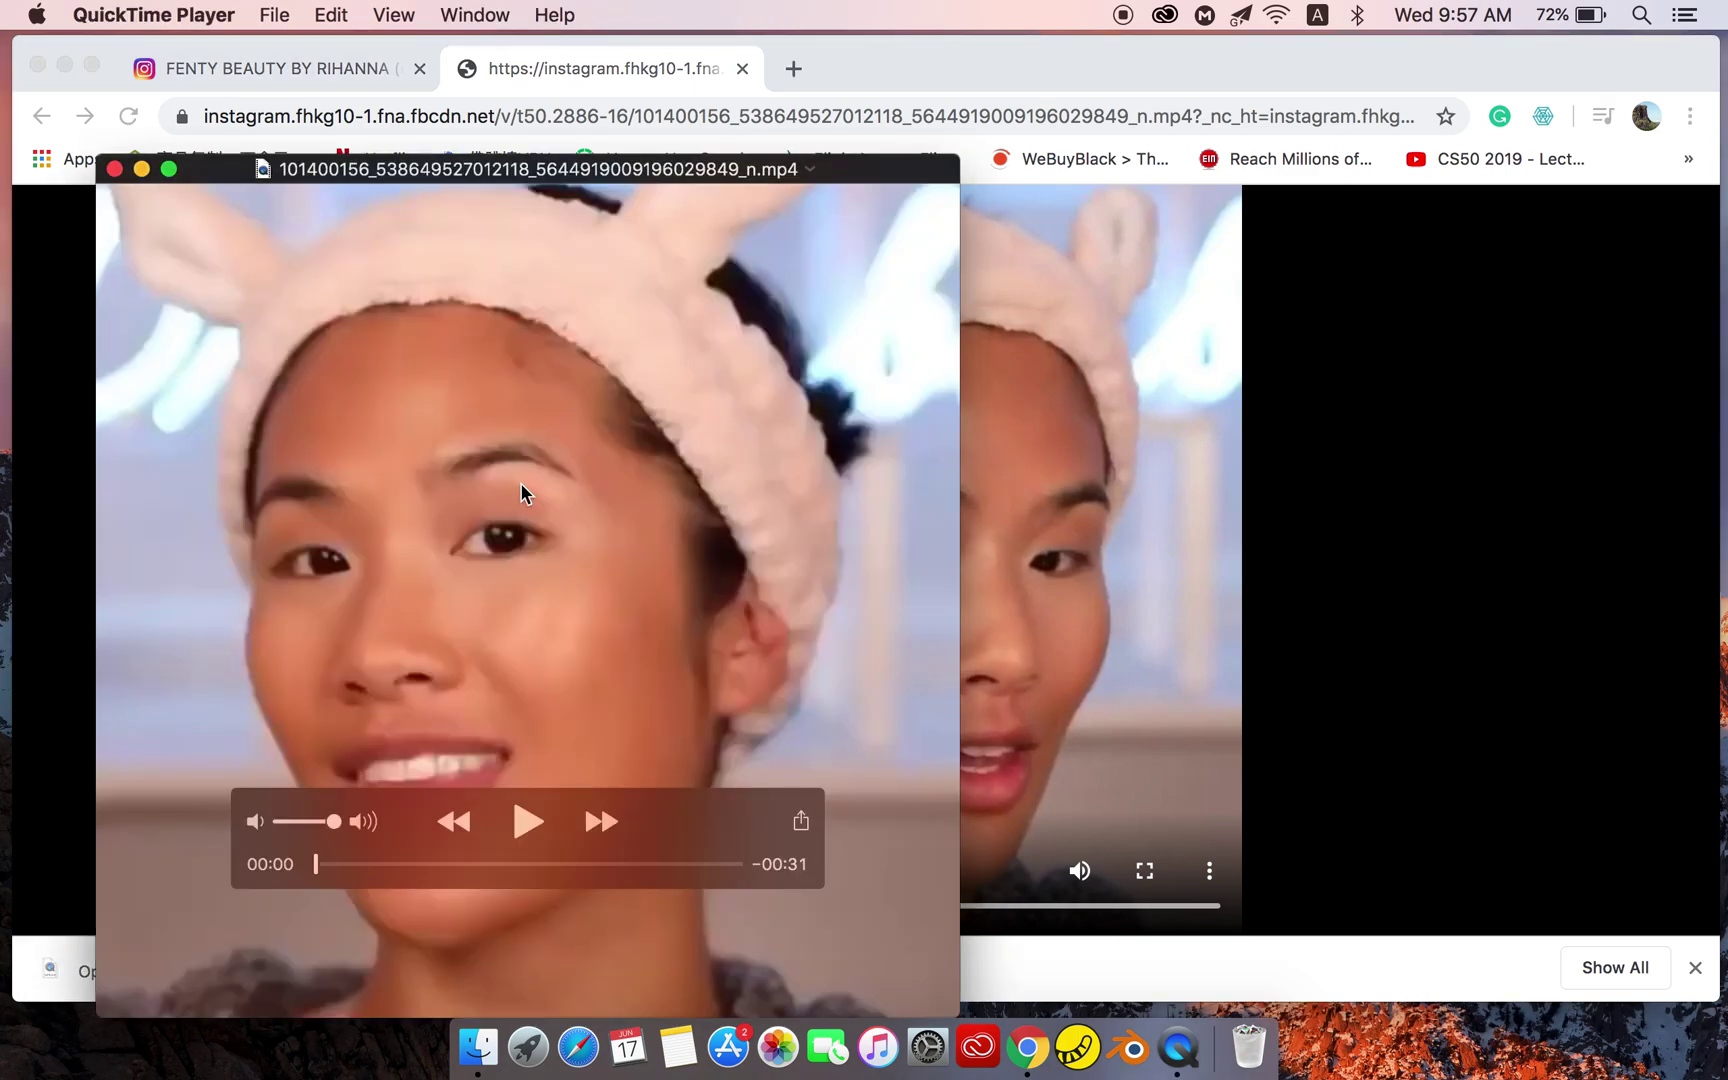
left_click_drag(889, 180, 1001, 120)
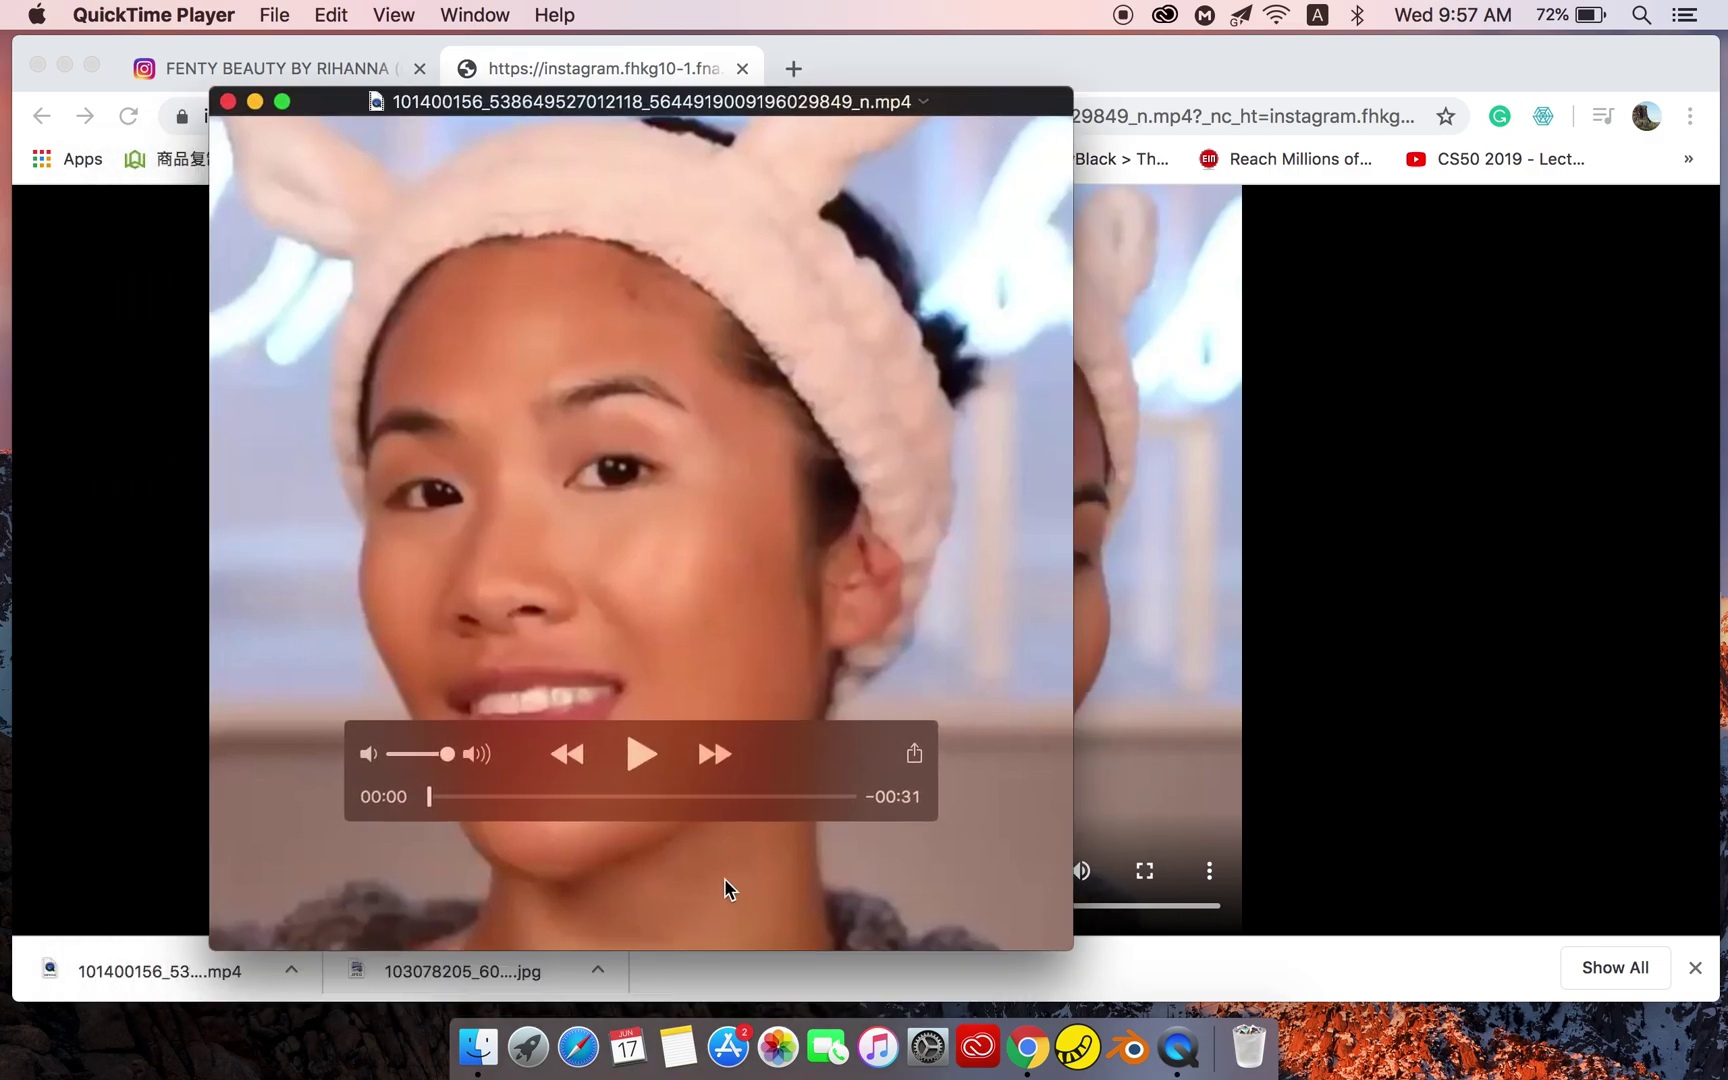
left_click(645, 762)
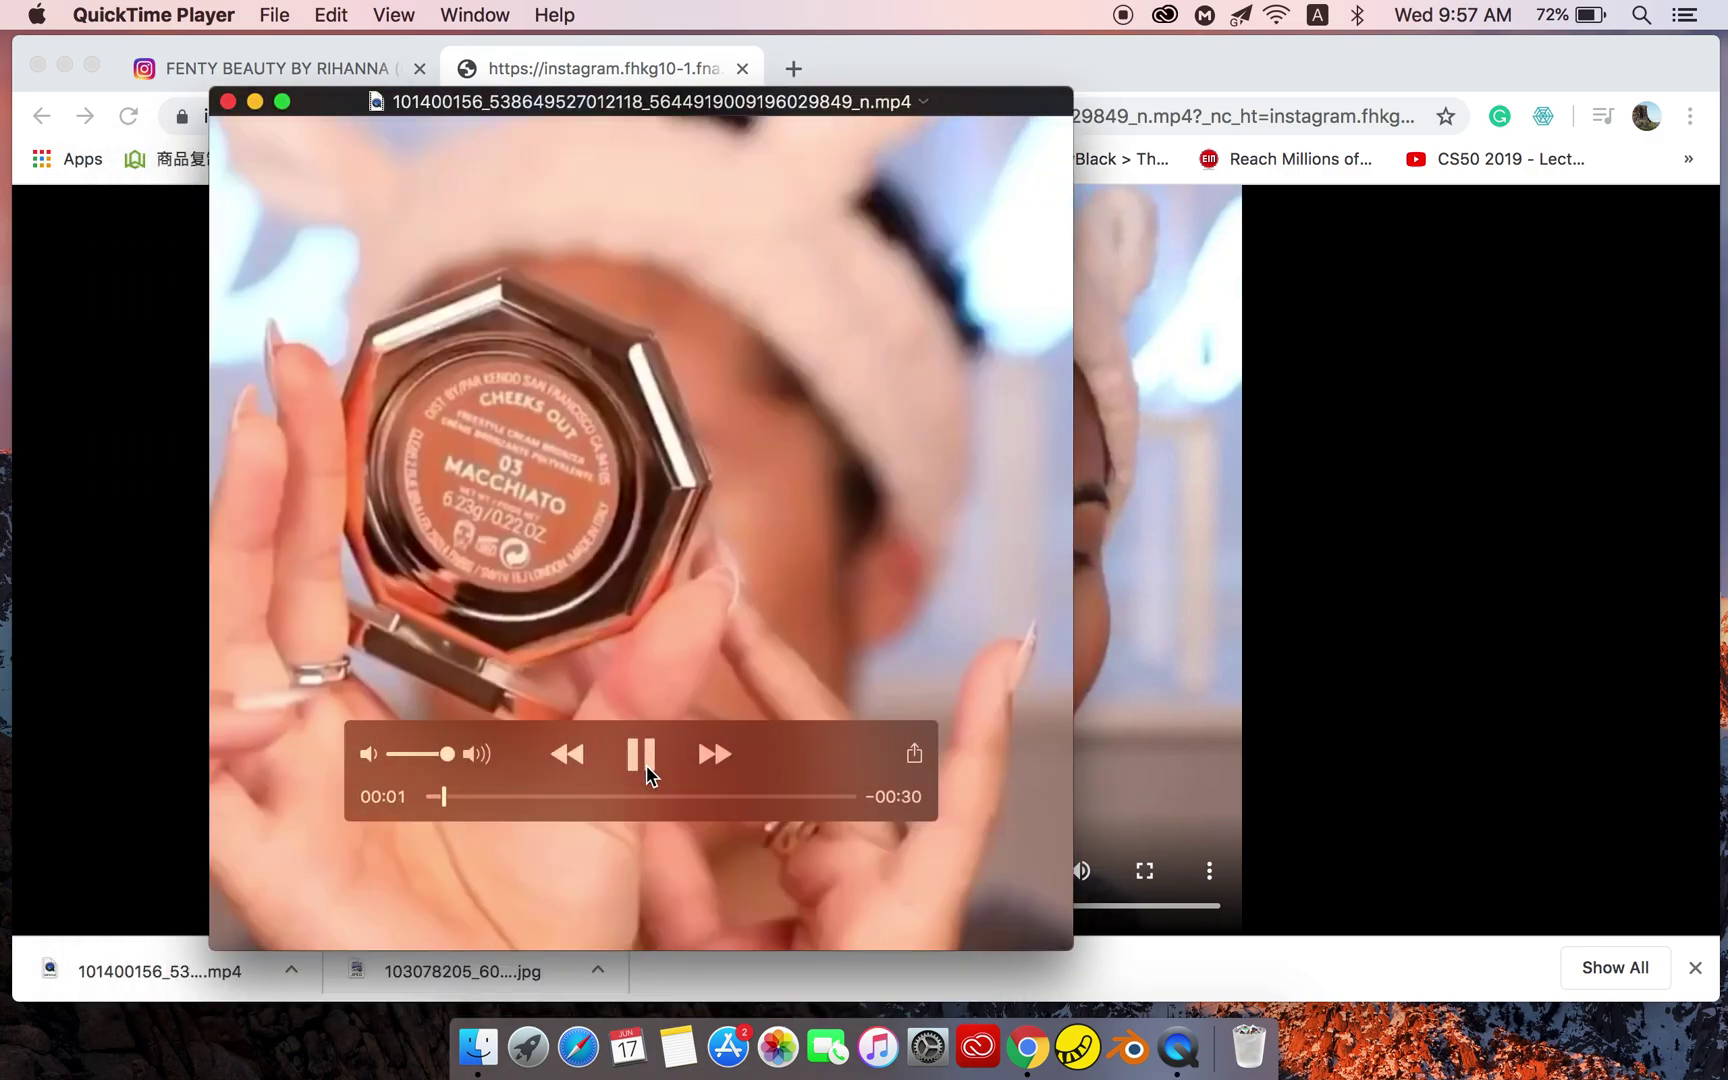
left_click(647, 765)
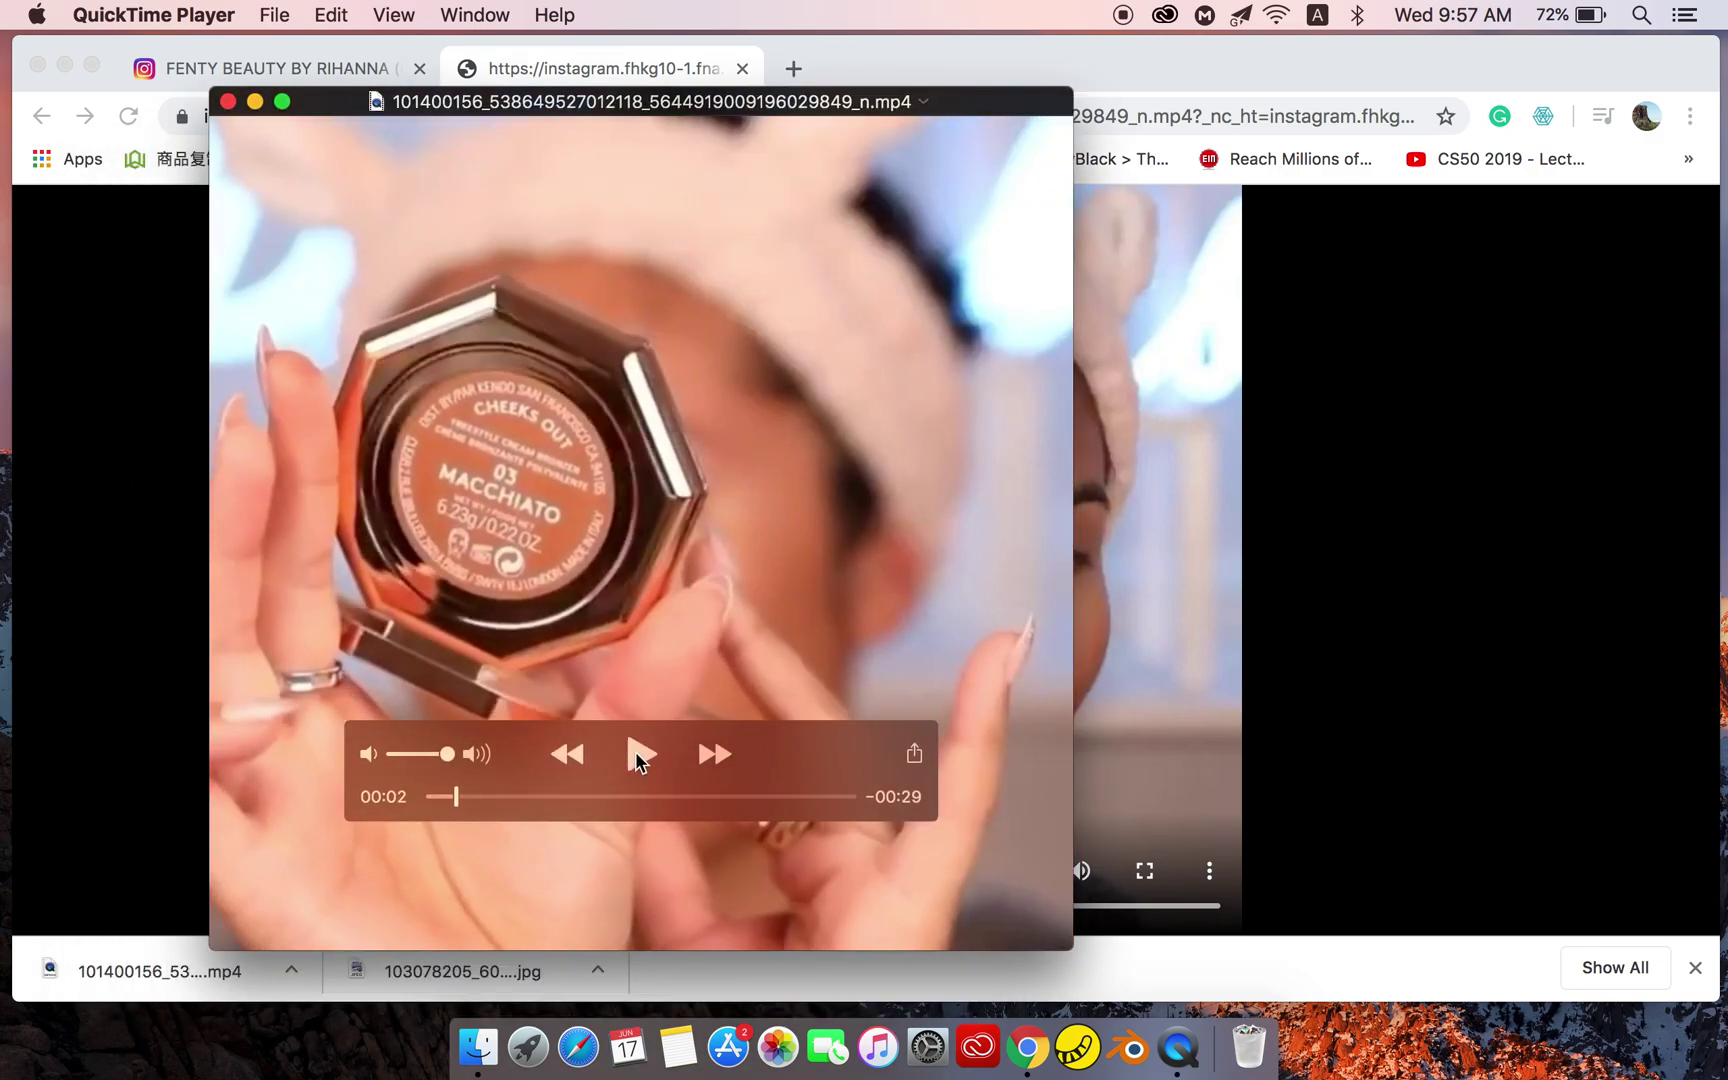
Close QuickTime, return to the Instagram post tab, and close the developer tools.
left_click(226, 102)
left_click(285, 72)
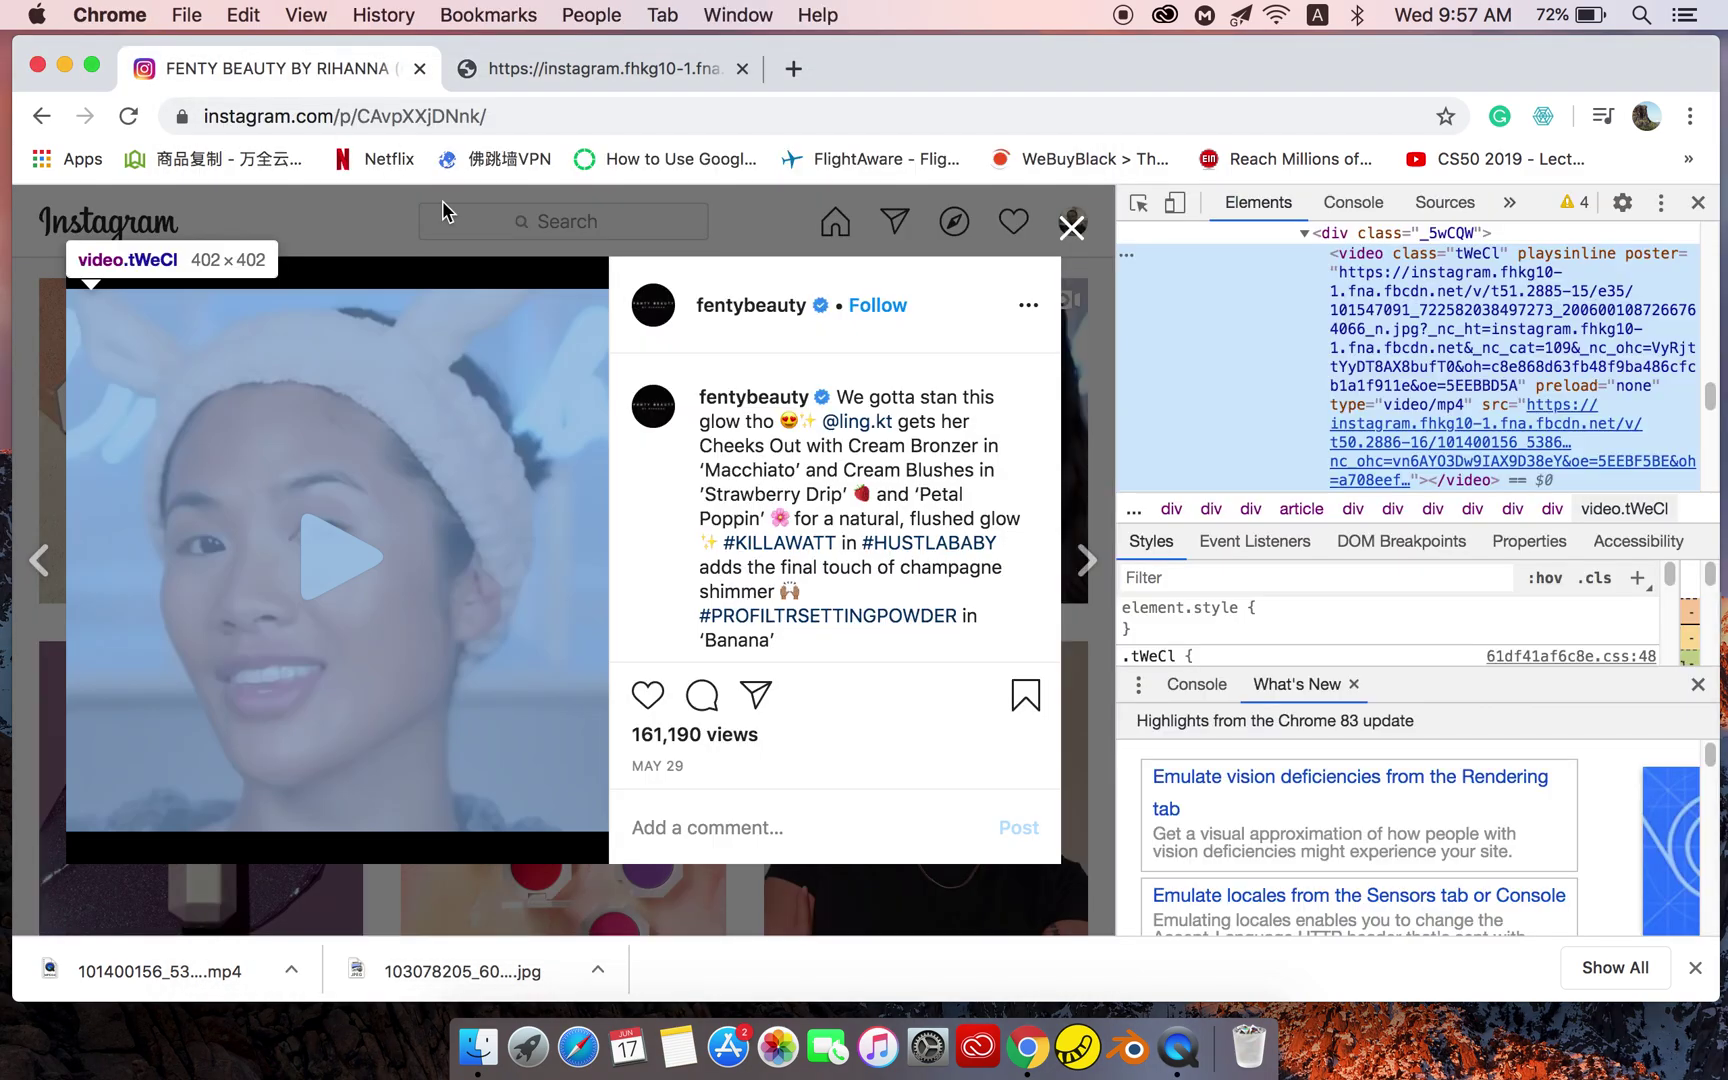
left_click(1697, 202)
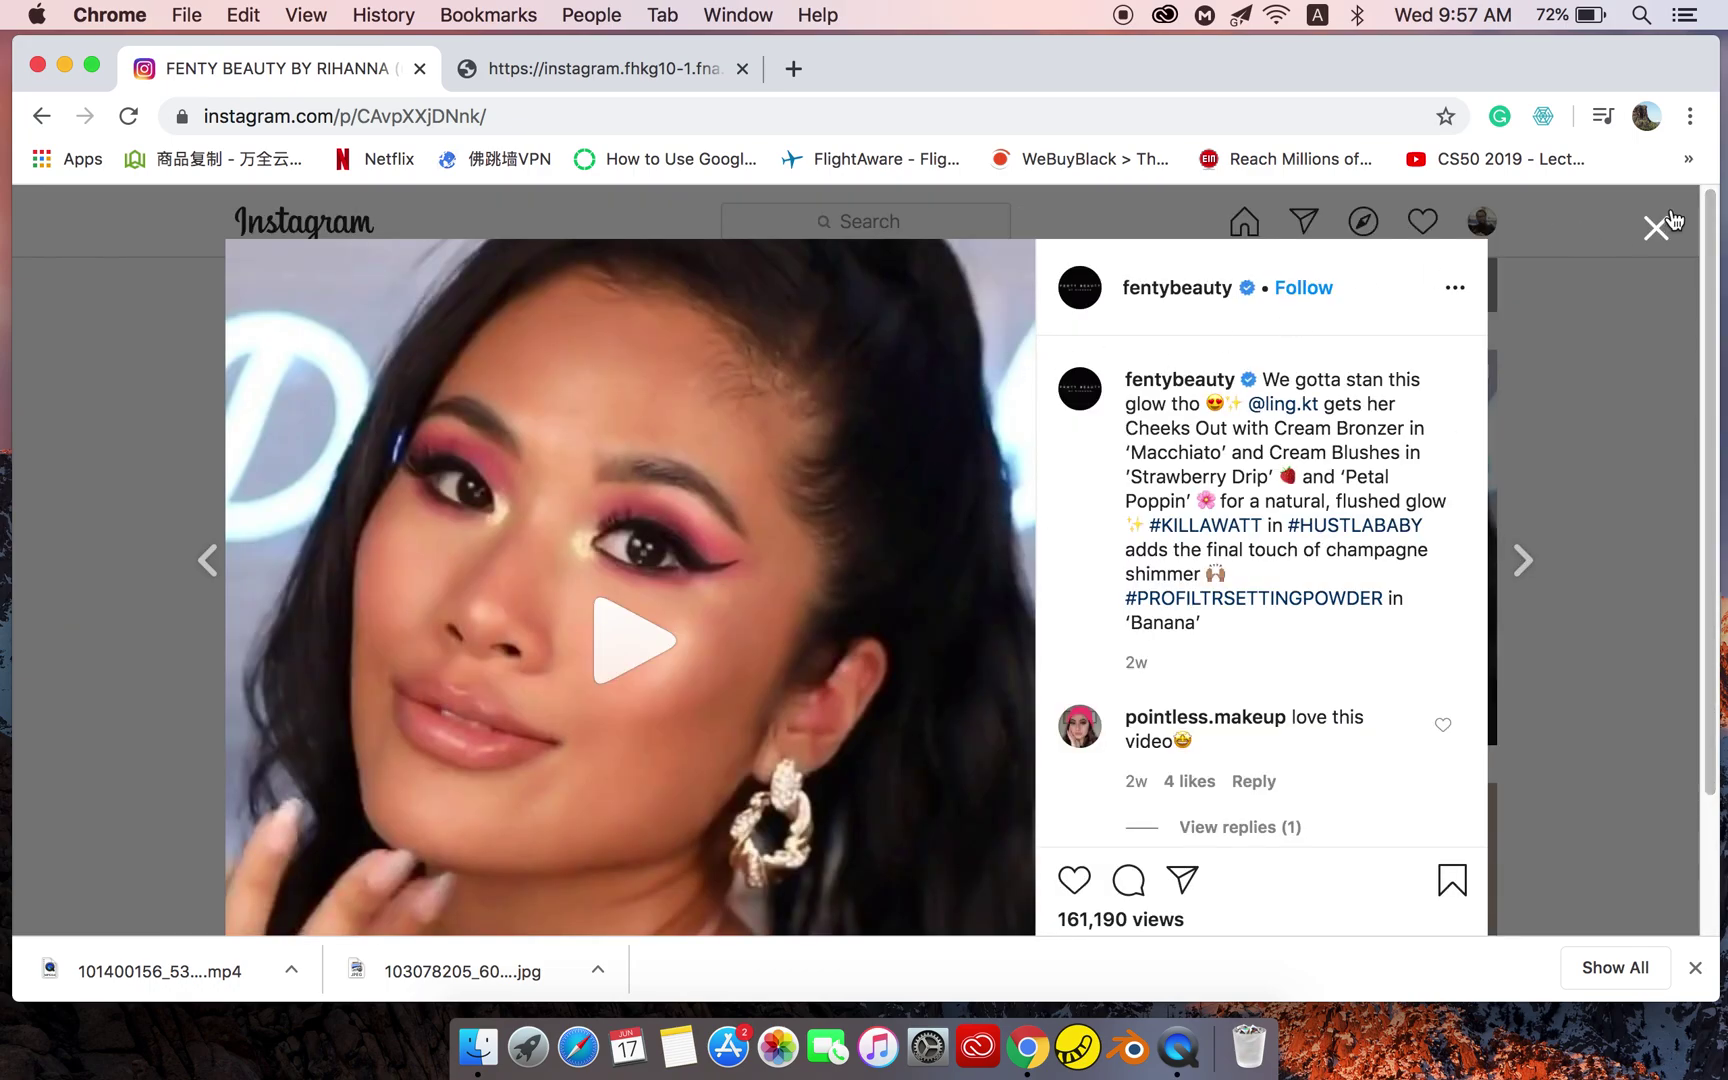